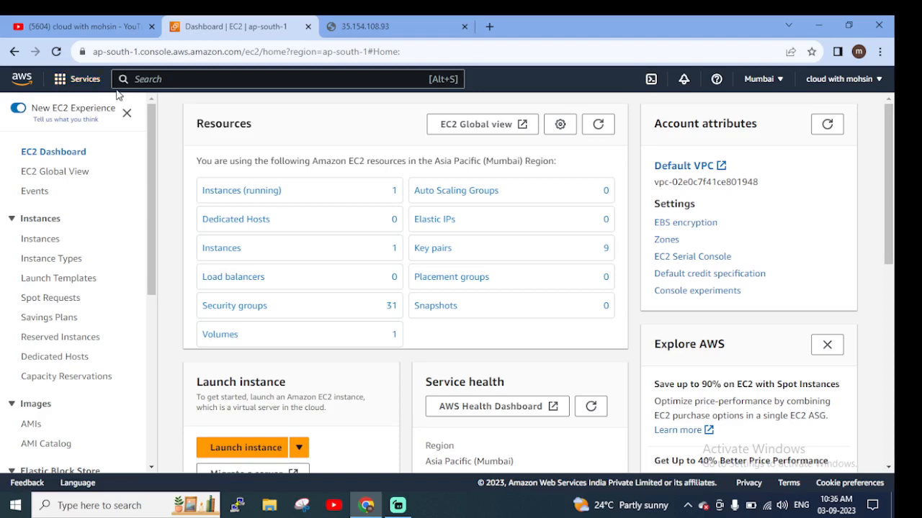
Open the EC2 service and show the list of Amazon Machine Images owned by the account
left_click(94, 82)
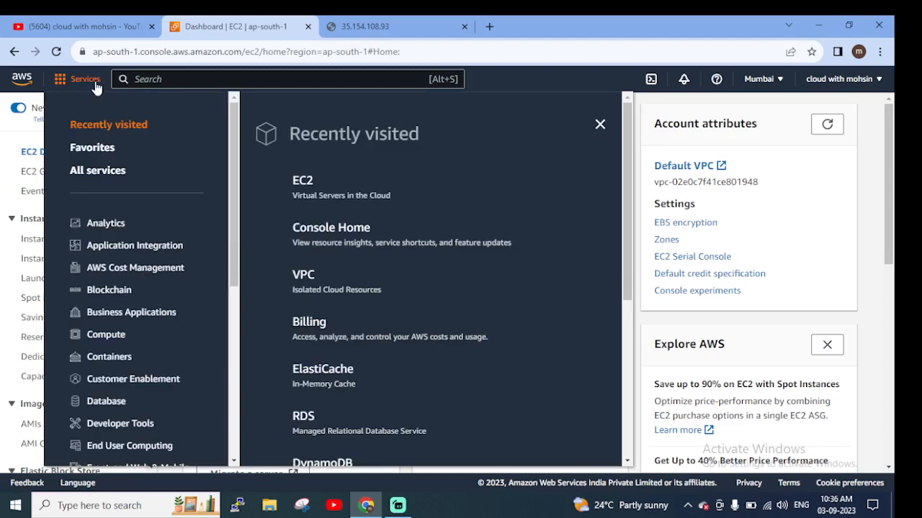
left_click(299, 181)
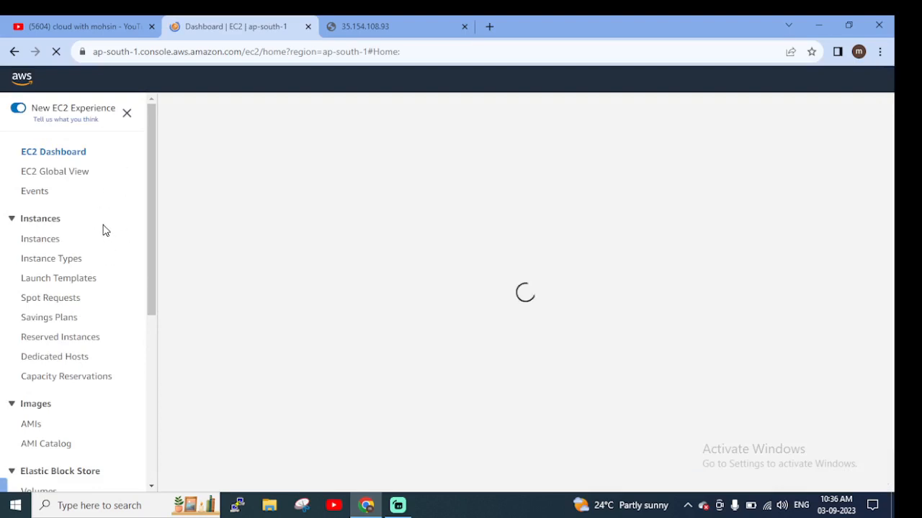
scroll(101, 255, "down", 1)
scroll(58, 296, "down", 1)
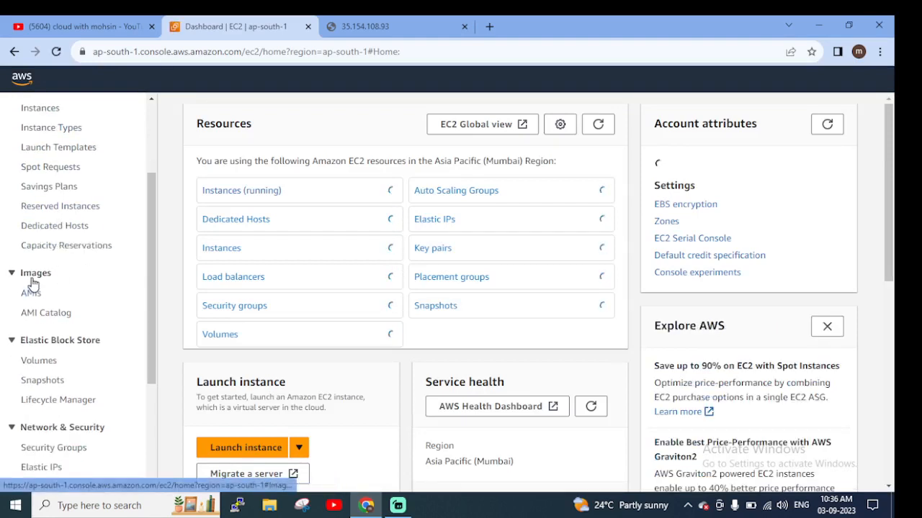
left_click(32, 295)
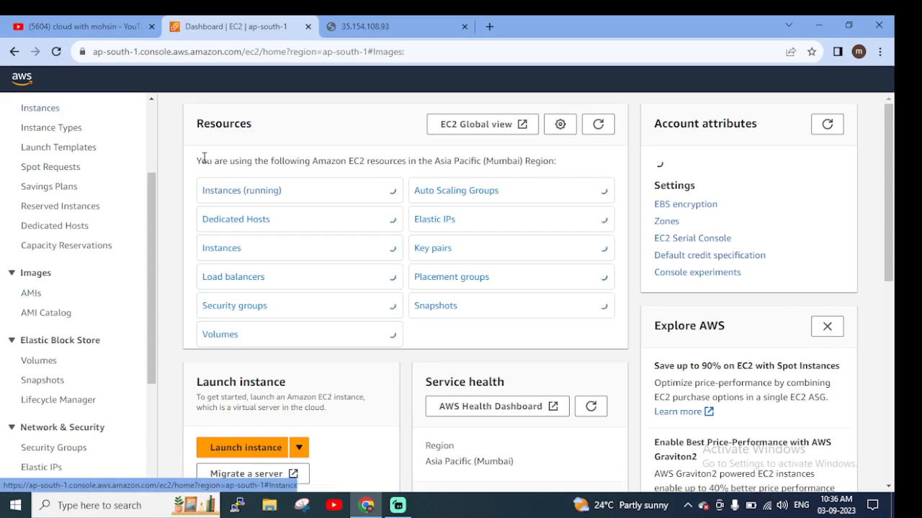
scroll(82, 270, "up", 3)
scroll(87, 281, "down", 4)
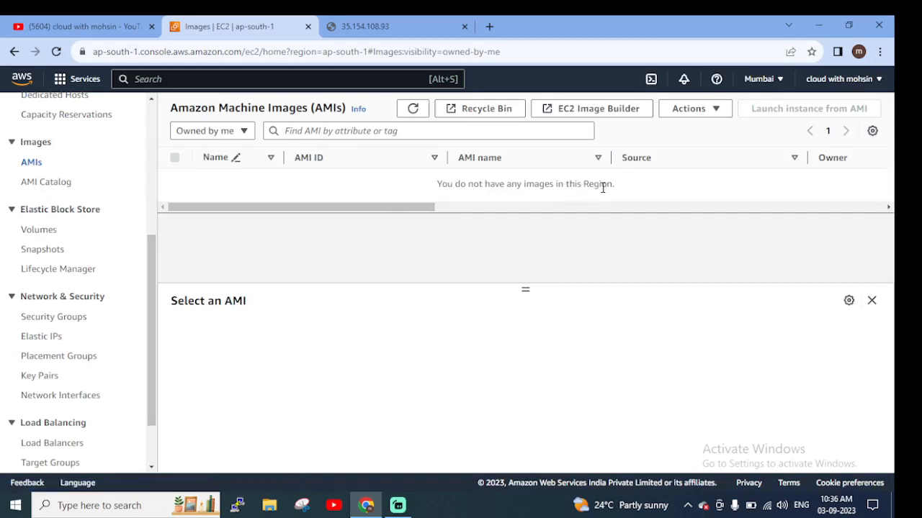
Open the AMI Catalog and look through the commonly used images under Quickstart AMIs
left_click(51, 184)
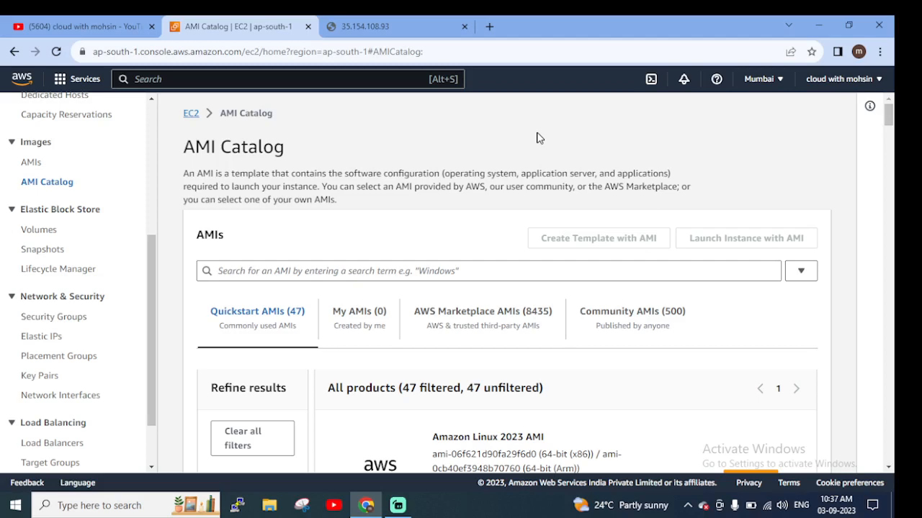
scroll(303, 244, "down", 2)
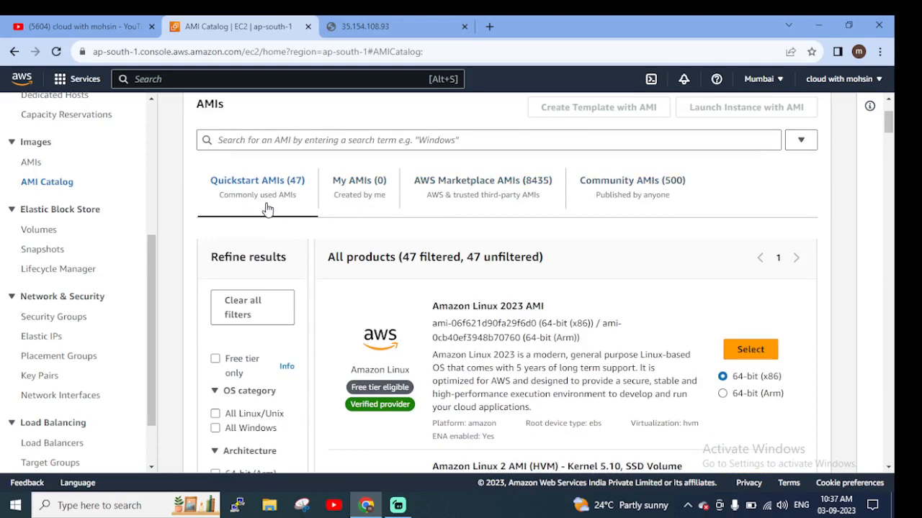
scroll(523, 302, "down", 3)
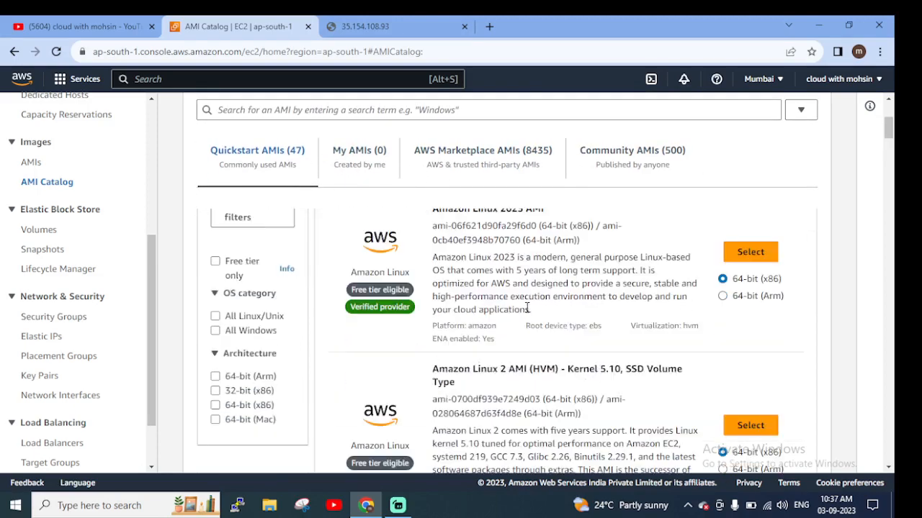
scroll(503, 300, "up", 5)
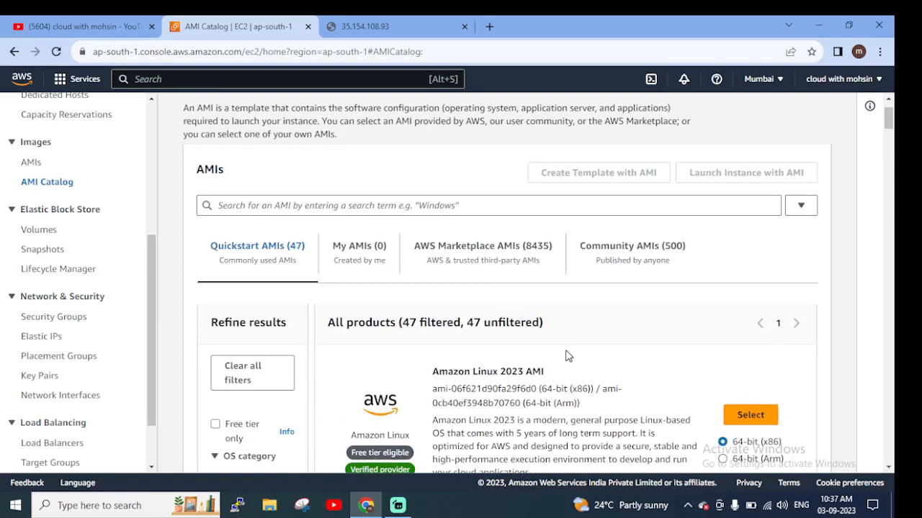
scroll(567, 358, "down", 3)
scroll(566, 358, "down", 3)
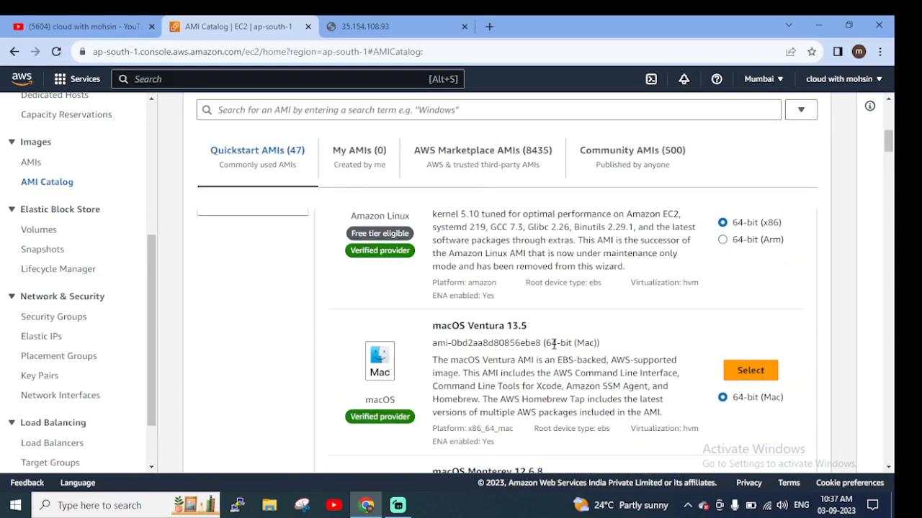
scroll(504, 331, "down", 2)
scroll(259, 238, "up", 10)
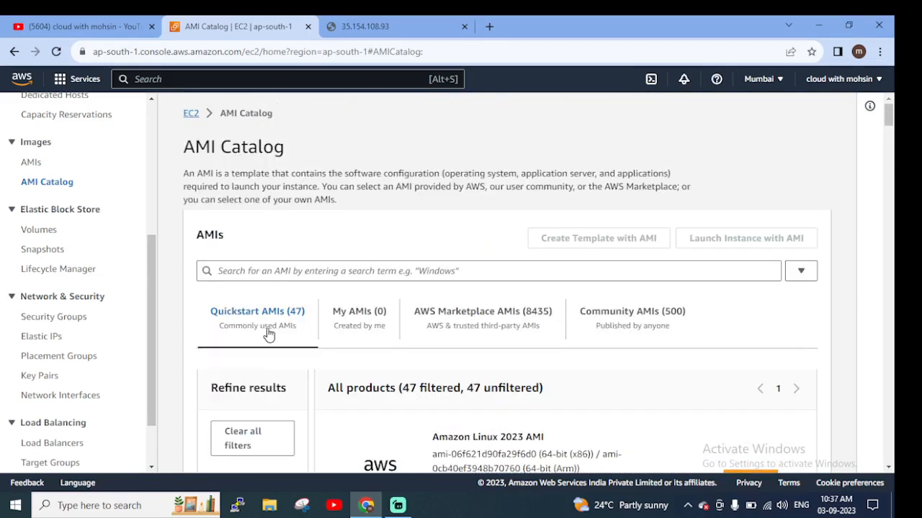
Filter the Quickstart AMIs to show free tier images only
scroll(265, 374, "down", 2)
scroll(263, 385, "down", 1)
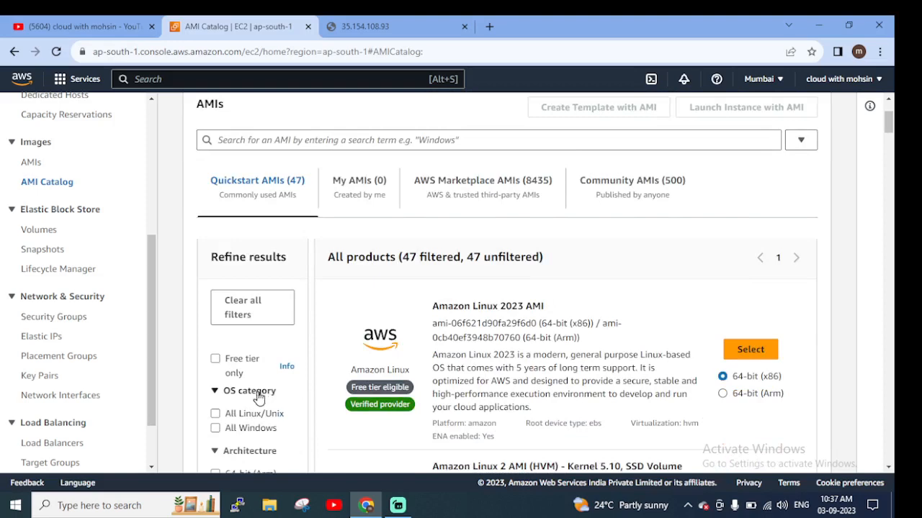
left_click(216, 359)
scroll(504, 352, "up", 2)
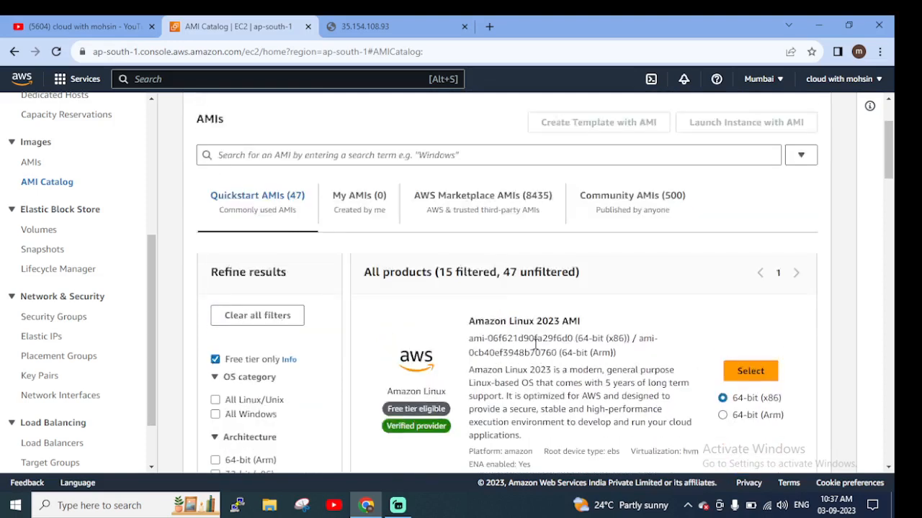
Switch the catalog to My AMIs and check which self-created images are listed
left_click(366, 328)
scroll(366, 332, "down", 1)
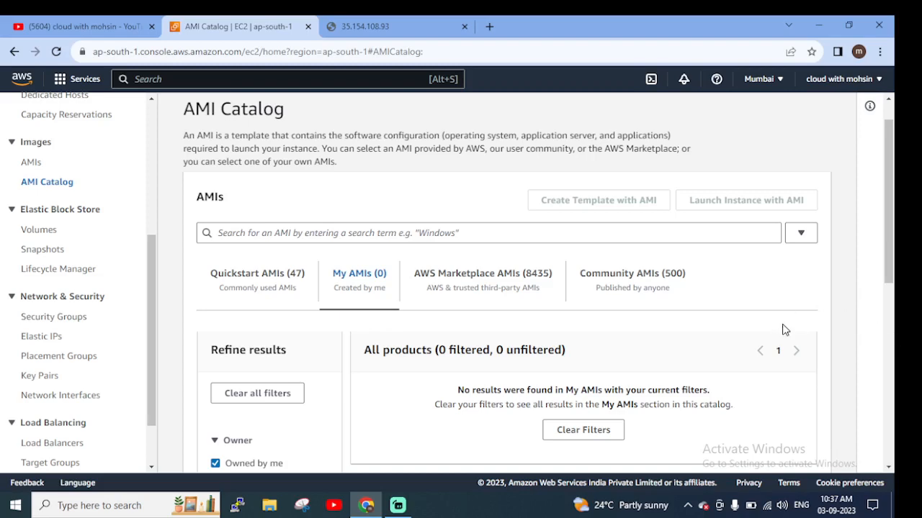
scroll(782, 325, "down", 1)
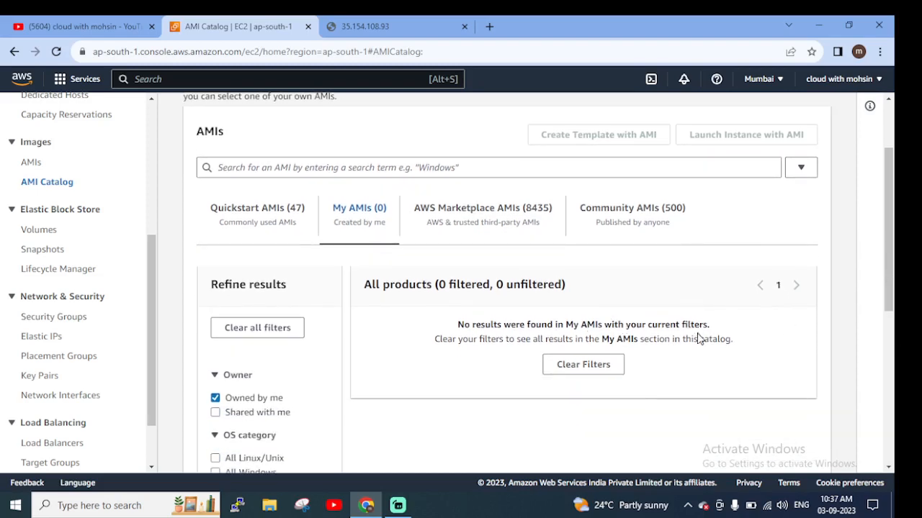
Switch the catalog to AWS Marketplace AMIs and look through the third-party products and their pricing
left_click(461, 229)
scroll(733, 333, "down", 1)
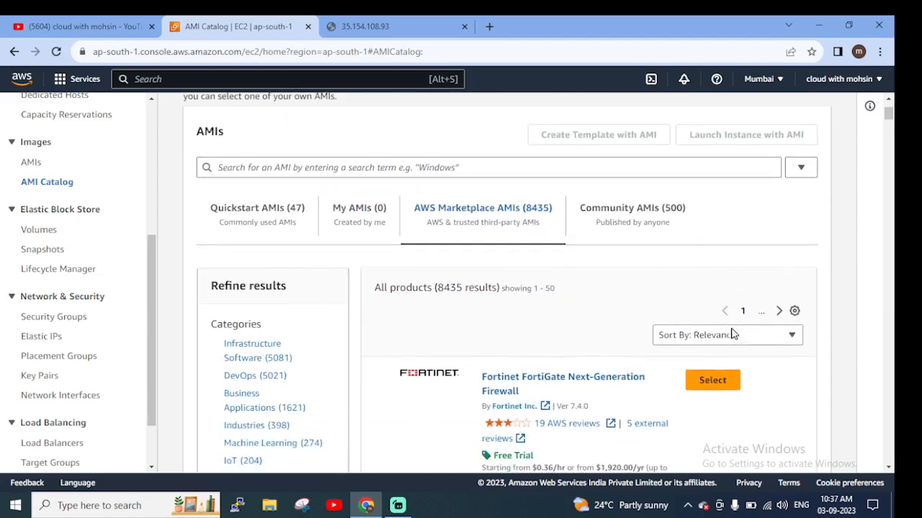
scroll(602, 313, "down", 1)
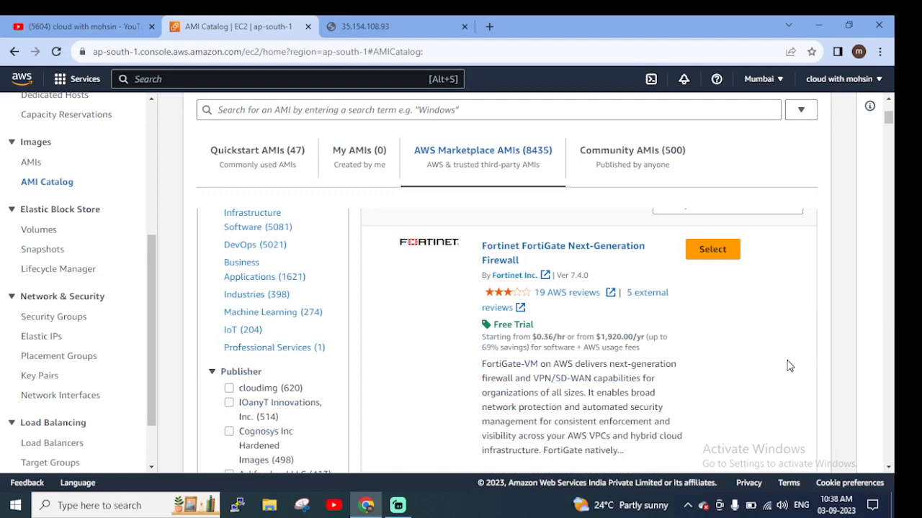
scroll(788, 366, "up", 2)
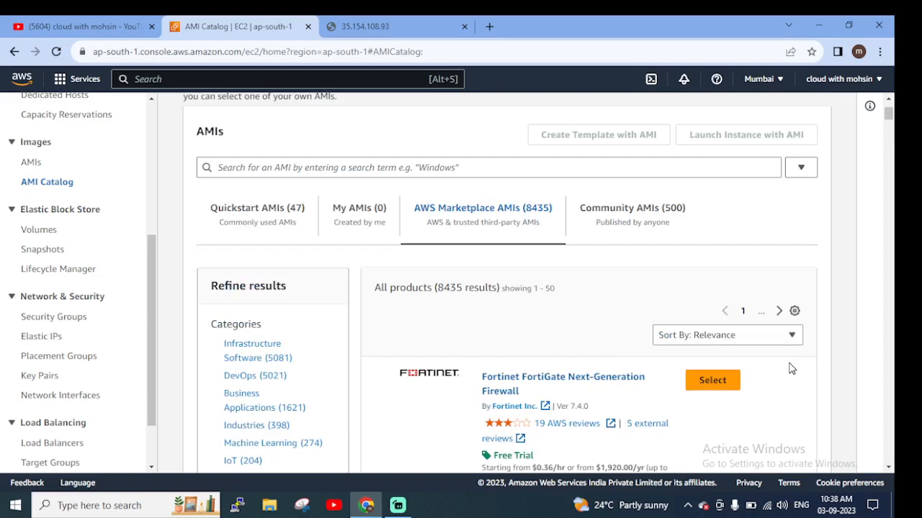
scroll(788, 368, "down", 2)
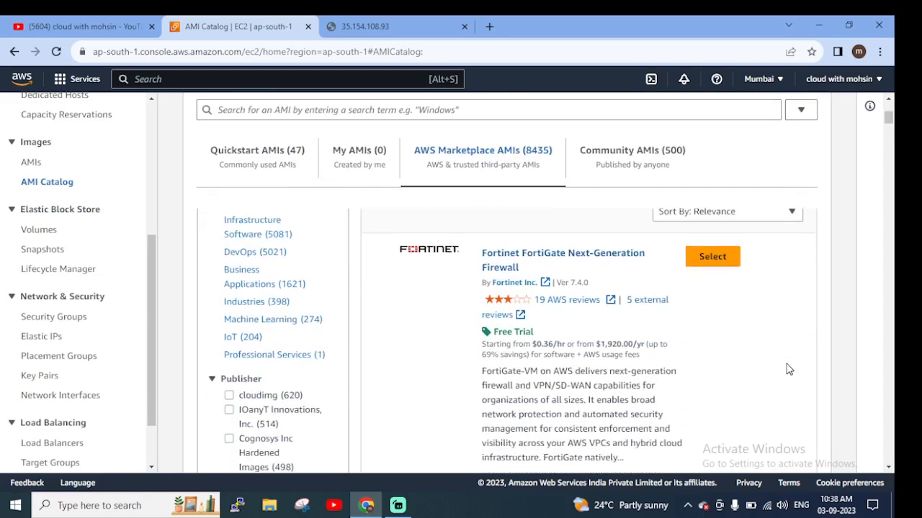
scroll(513, 279, "down", 4)
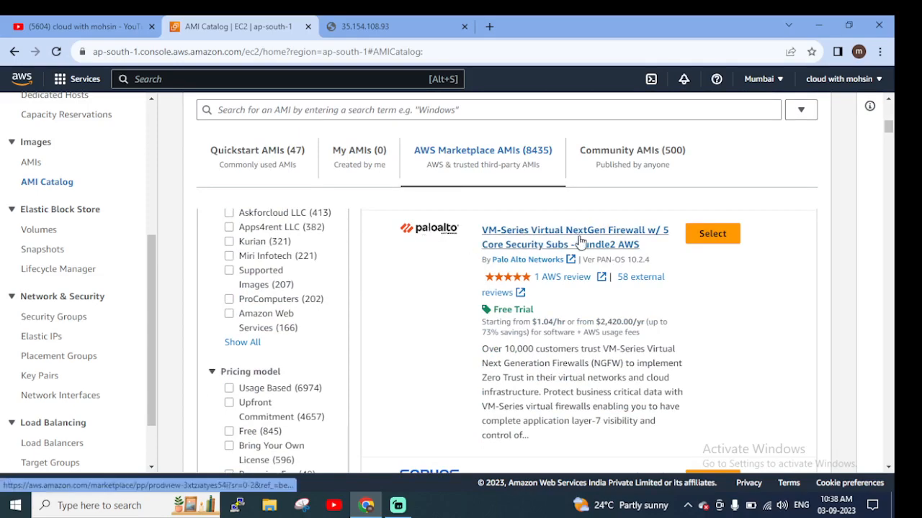
scroll(568, 255, "down", 2)
scroll(572, 342, "up", 10)
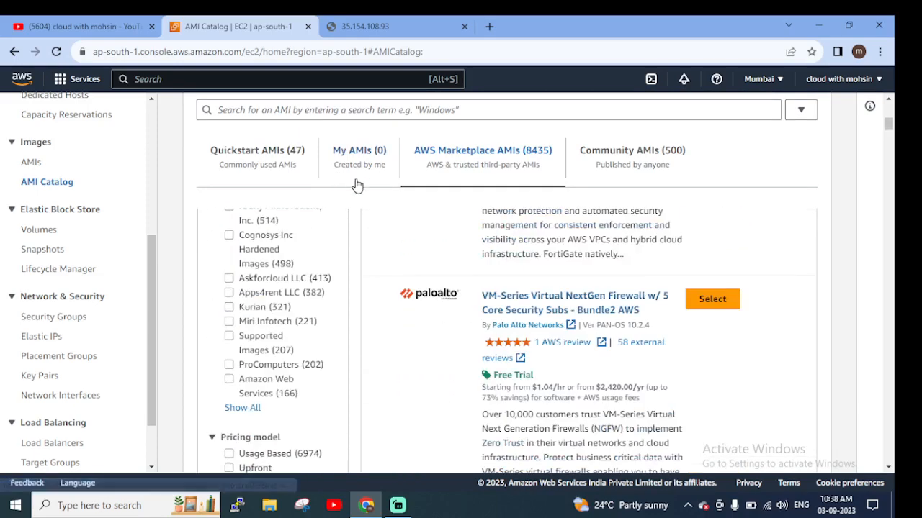
Search the AMI Catalog for "sql"
left_click(421, 270)
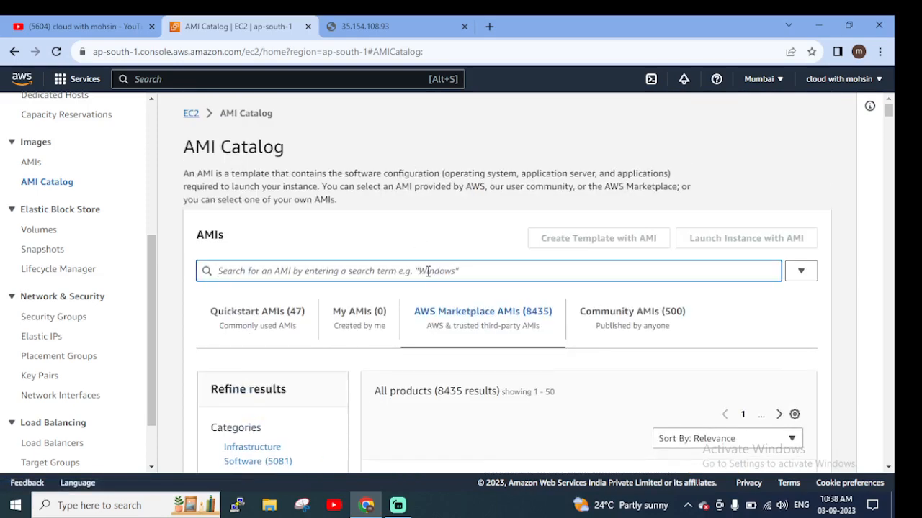
type("sql")
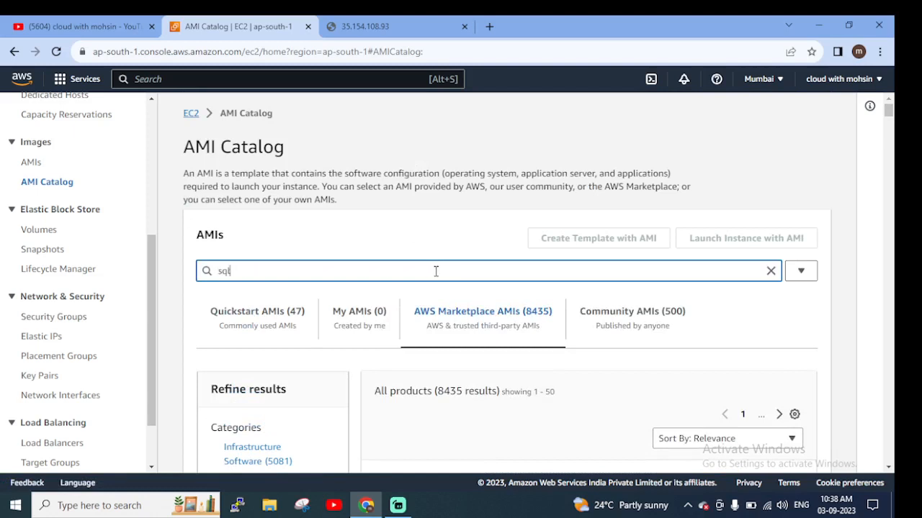
key("Return")
scroll(188, 290, "down", 2)
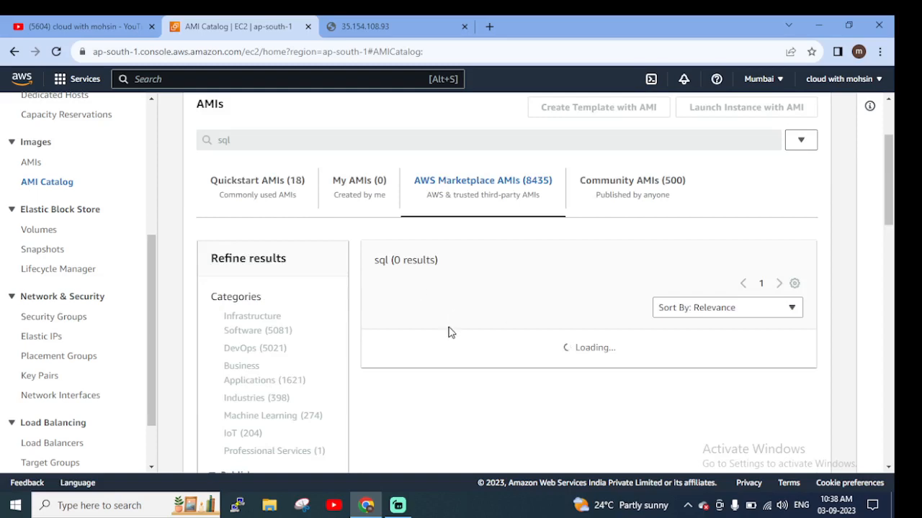
scroll(486, 308, "up", 2)
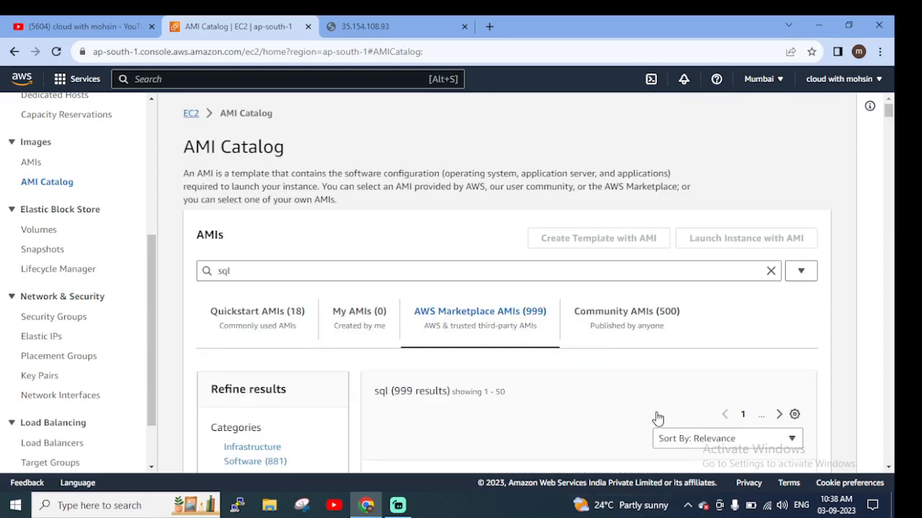
Examine the SQL Server images among the AWS Marketplace results, and view the Community AMIs for the same search
scroll(658, 424, "down", 1)
scroll(670, 418, "down", 5)
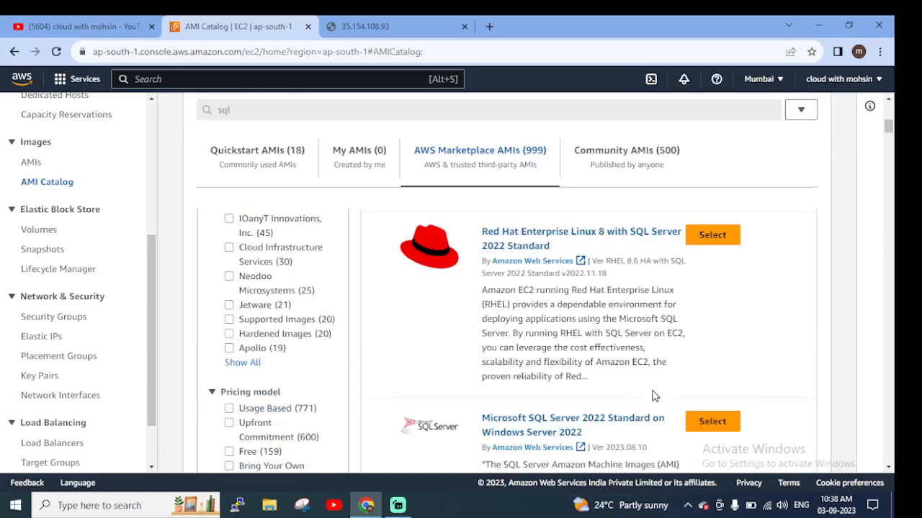
scroll(522, 302, "up", 5)
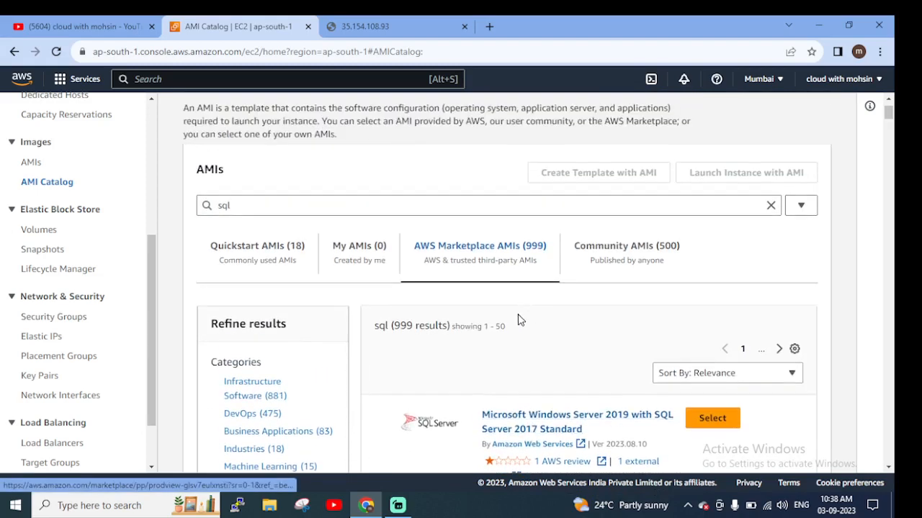
scroll(483, 349, "down", 1)
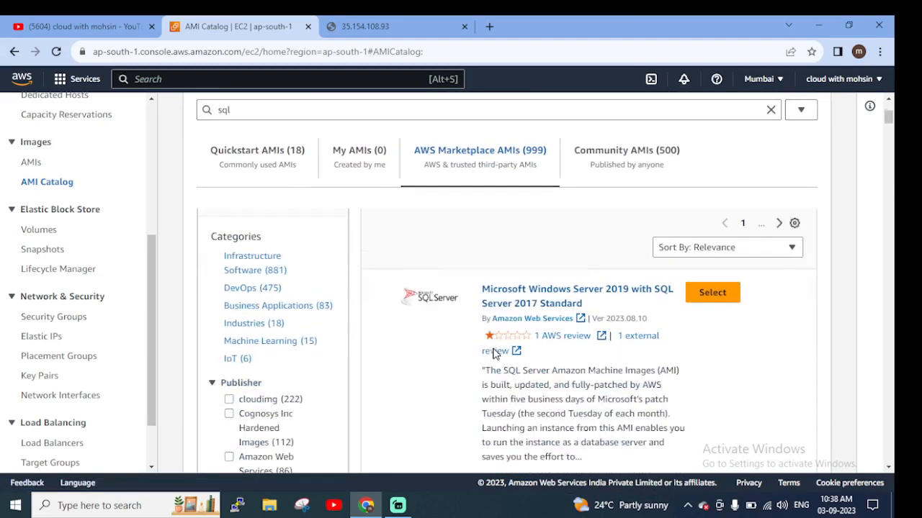
scroll(493, 352, "down", 1)
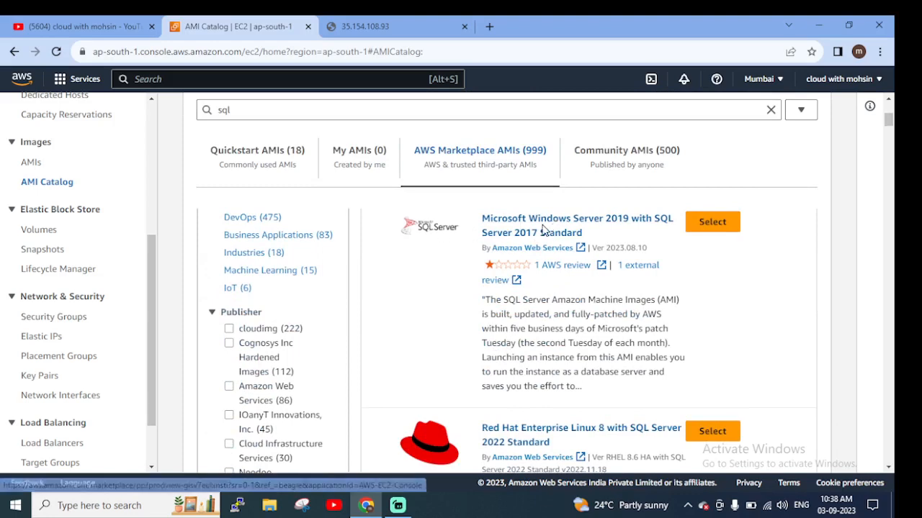
scroll(576, 317, "down", 5)
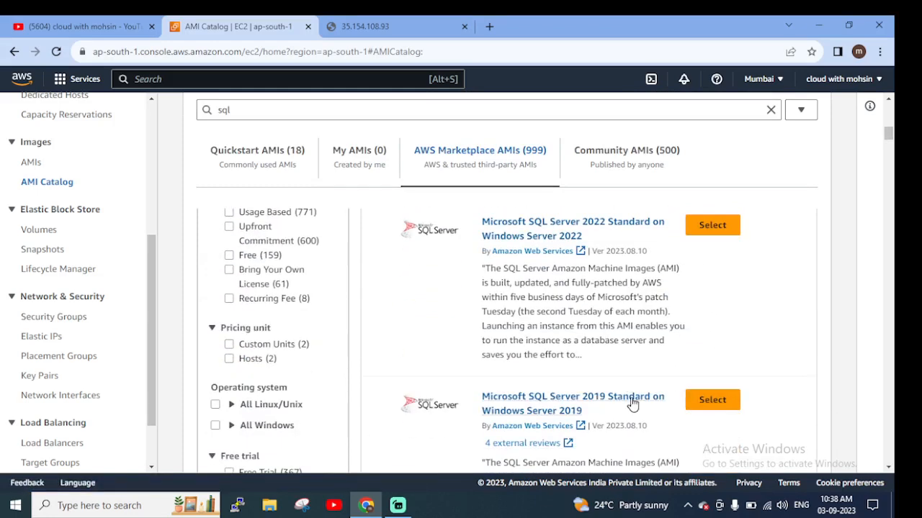
scroll(632, 405, "down", 2)
scroll(589, 348, "up", 6)
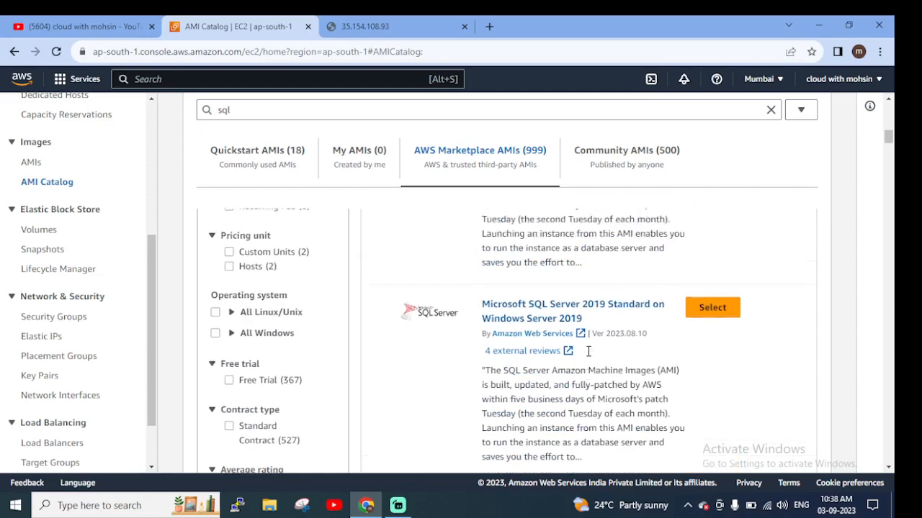
scroll(720, 317, "up", 4)
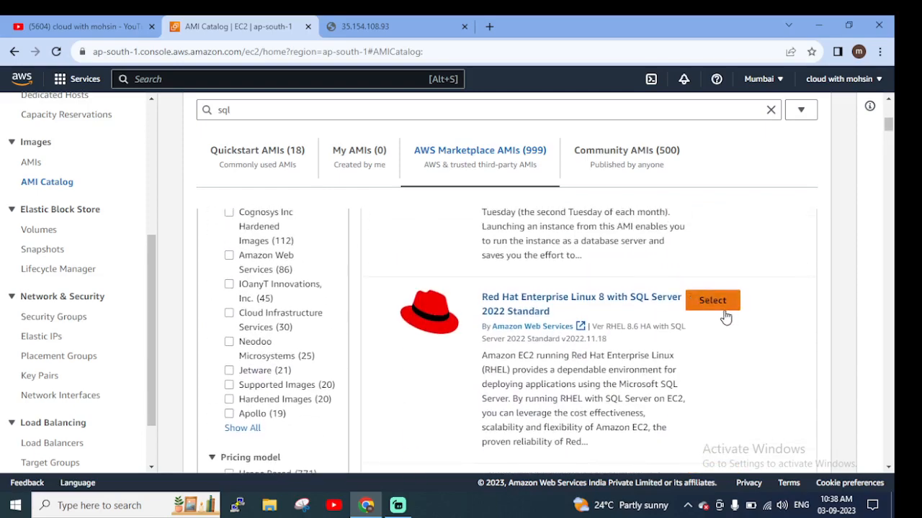
scroll(687, 352, "down", 2)
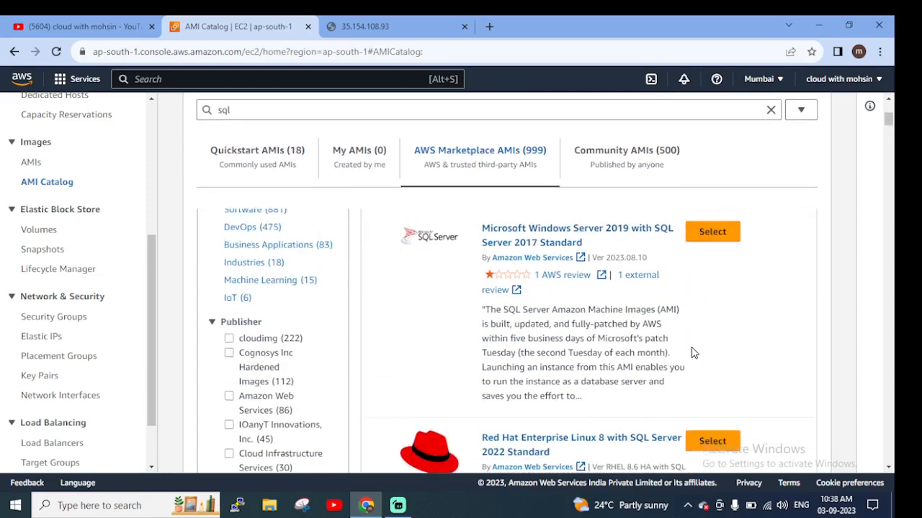
scroll(697, 356, "up", 3)
scroll(702, 366, "down", 2)
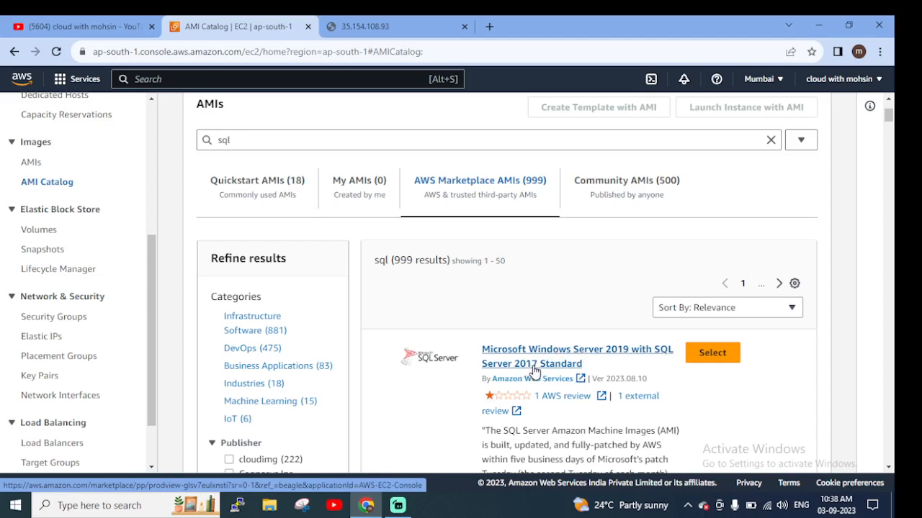
scroll(702, 383, "down", 1)
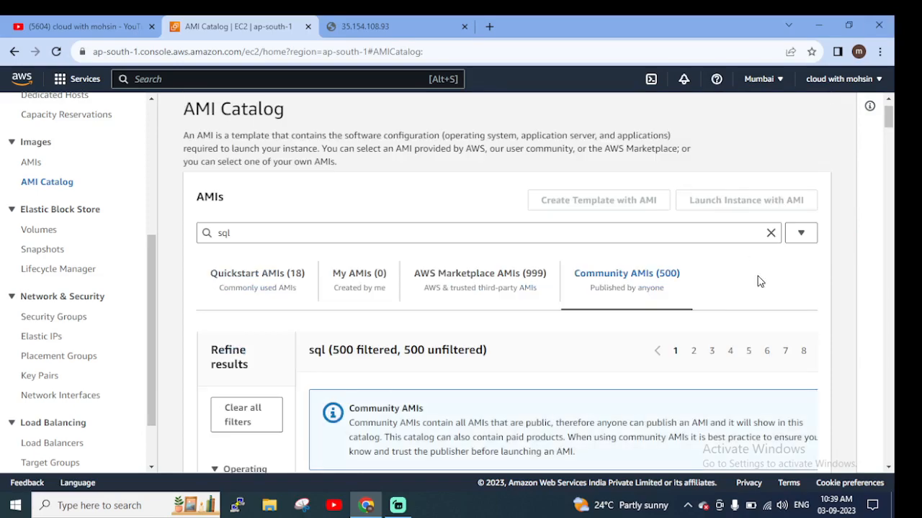
Examine the Community AMIs for the sql search, including the publisher notice and the Windows Server SQL images
scroll(761, 317, "down", 1)
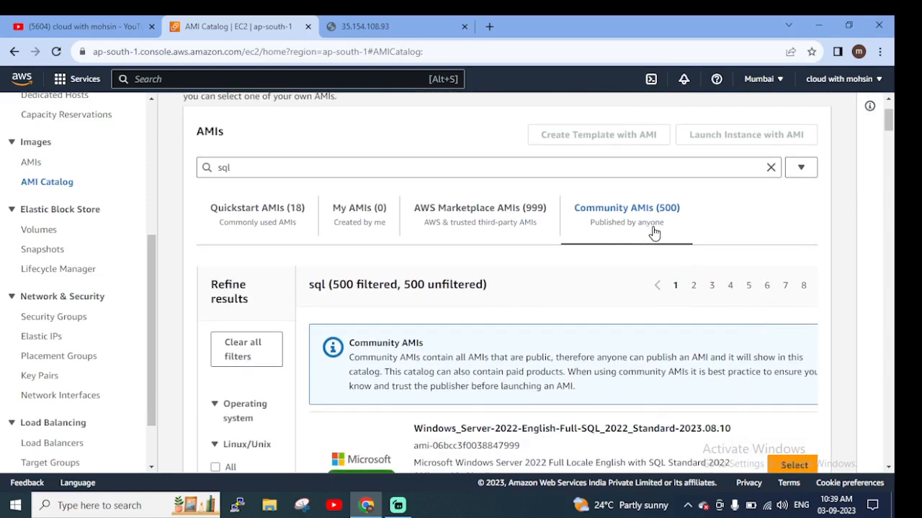
scroll(653, 232, "down", 3)
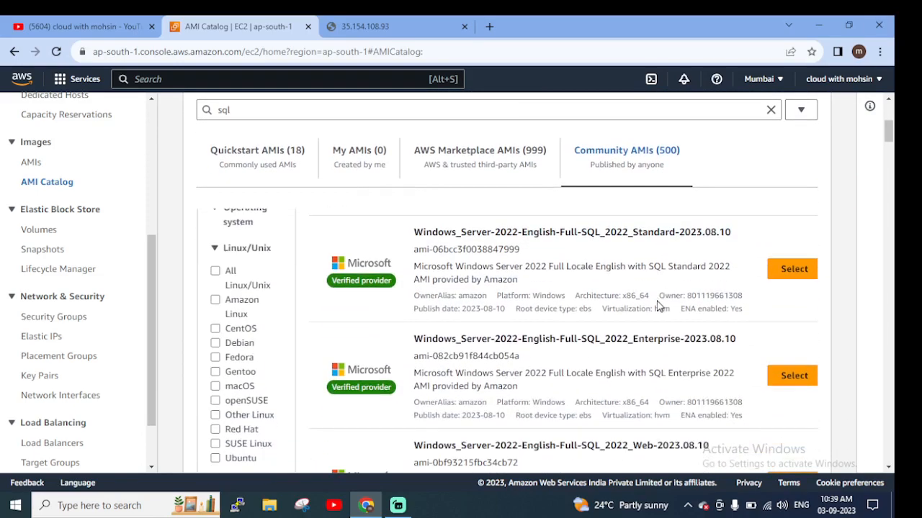
scroll(629, 308, "up", 3)
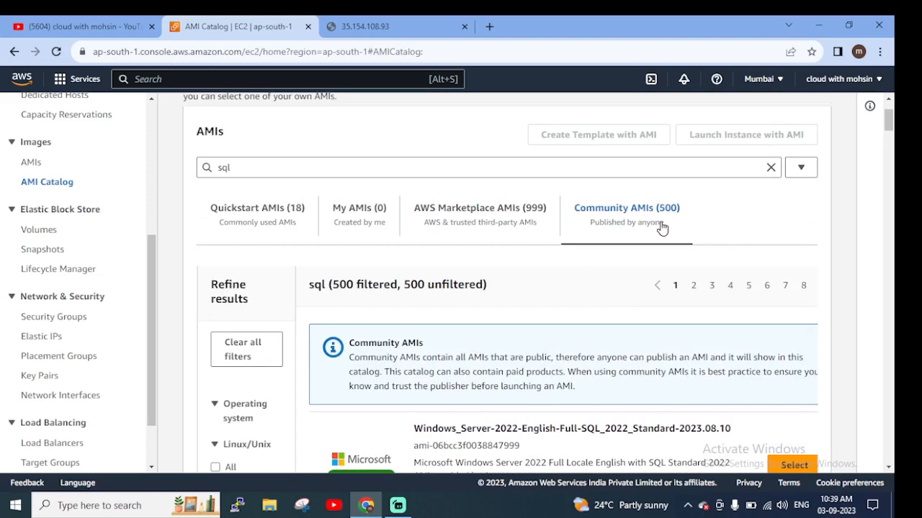
scroll(730, 301, "down", 2)
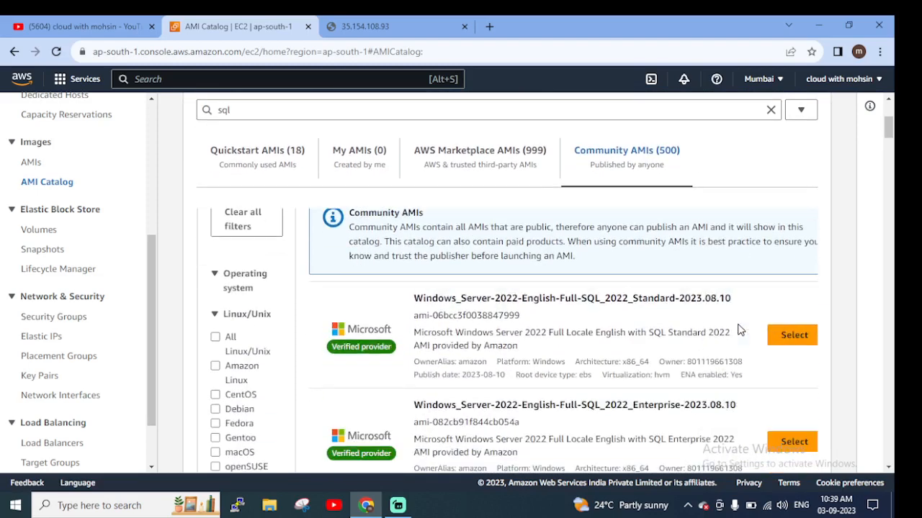
scroll(688, 336, "down", 2)
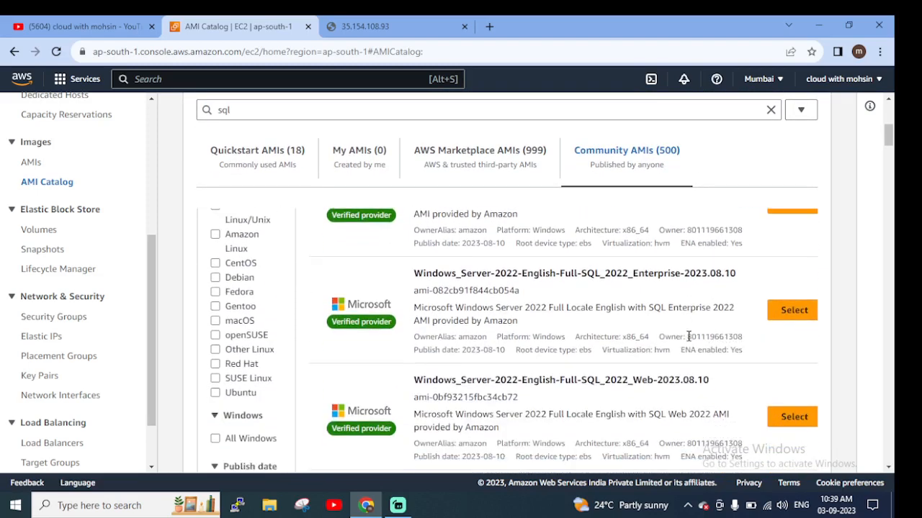
scroll(560, 297, "up", 4)
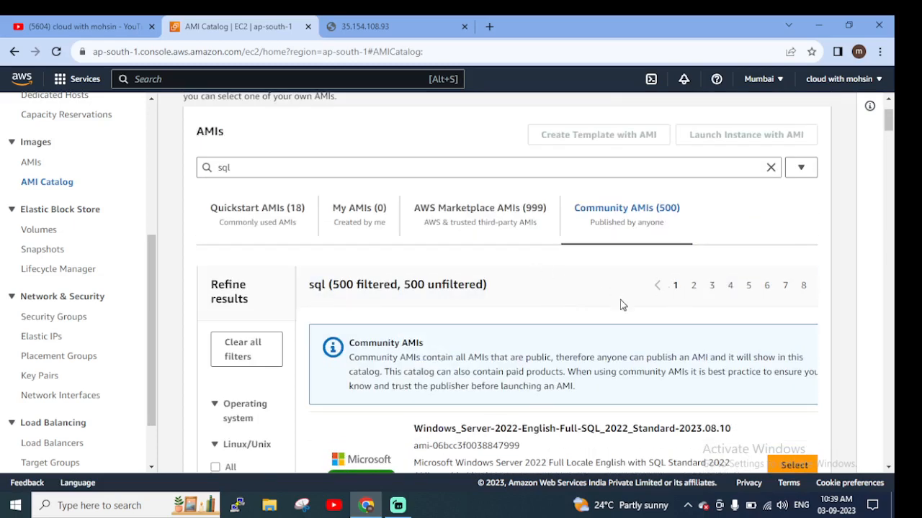
Open the Instances list and check the web page served by the mywebserver instance in its browser tab
scroll(131, 257, "up", 4)
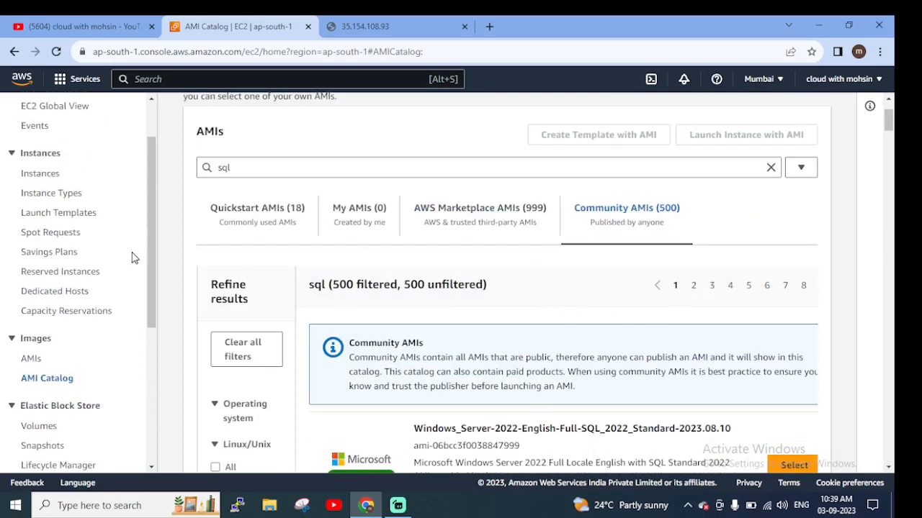
left_click(41, 240)
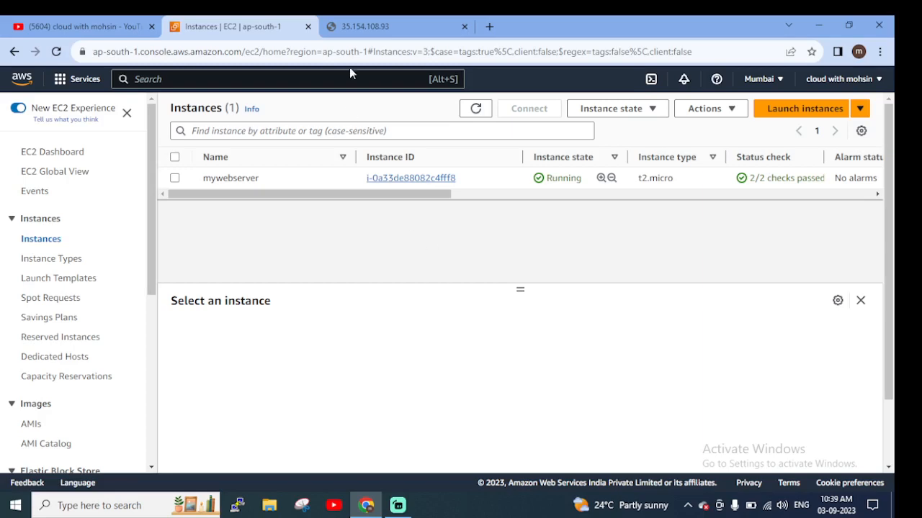
left_click(372, 27)
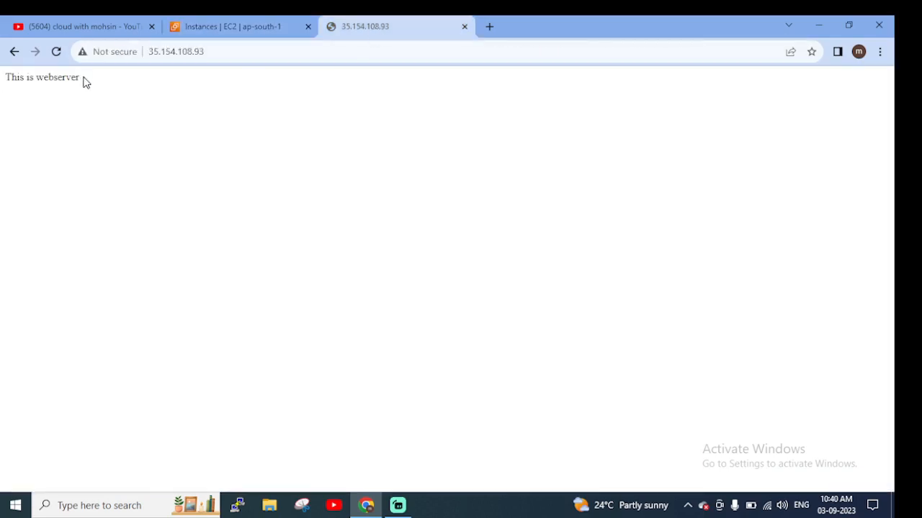
left_click_drag(82, 77, 2, 93)
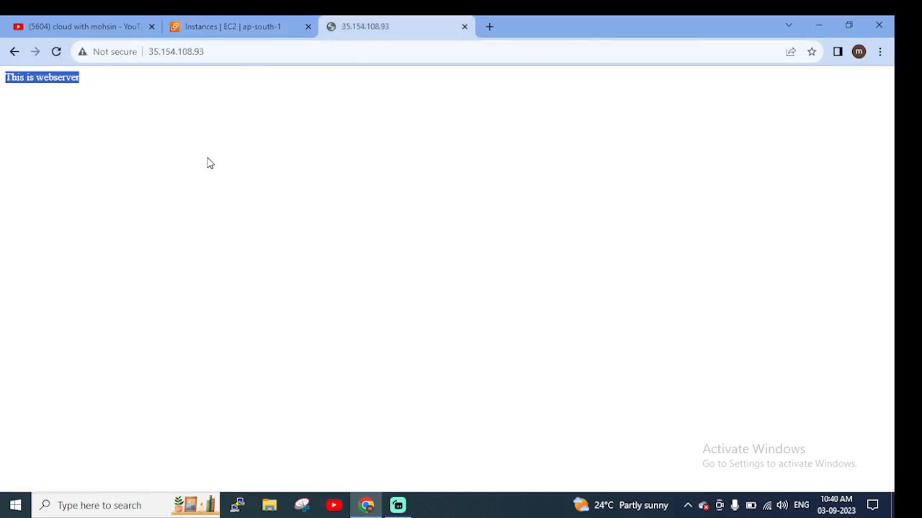
left_click(21, 69)
left_click(270, 33)
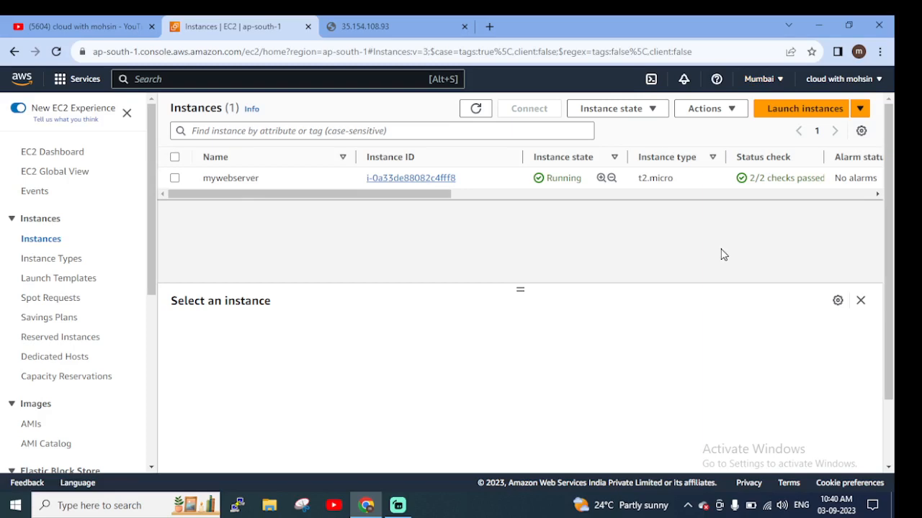
Check the instances in the US East (N. Virginia) region against the served web page, and return to Asia Pacific (Mumbai)
left_click(761, 79)
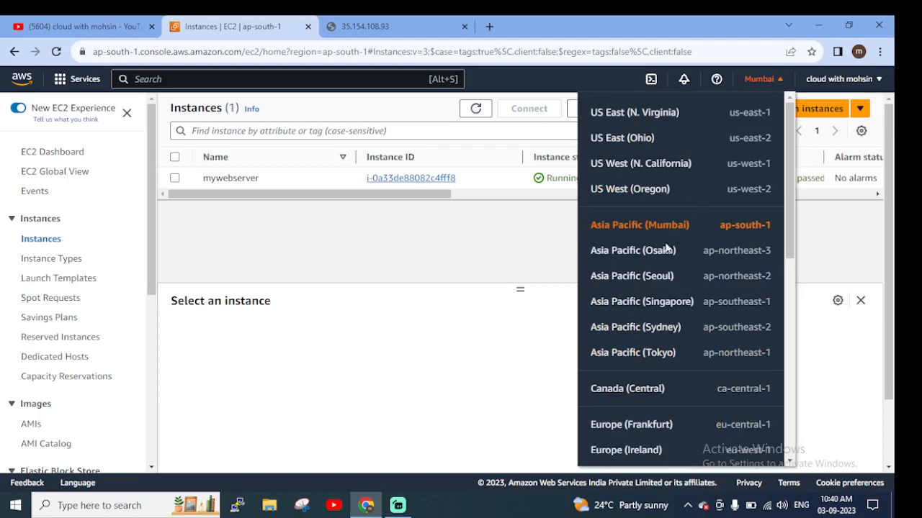
left_click(654, 115)
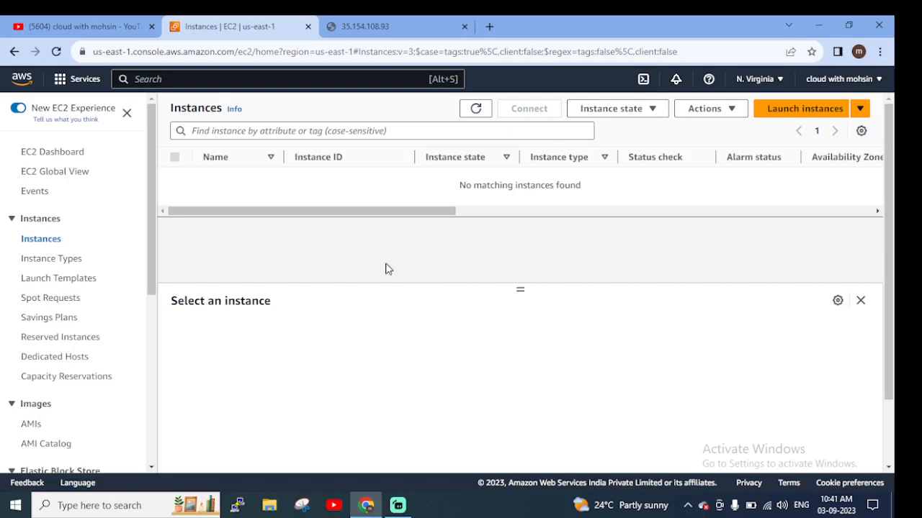
left_click(418, 26)
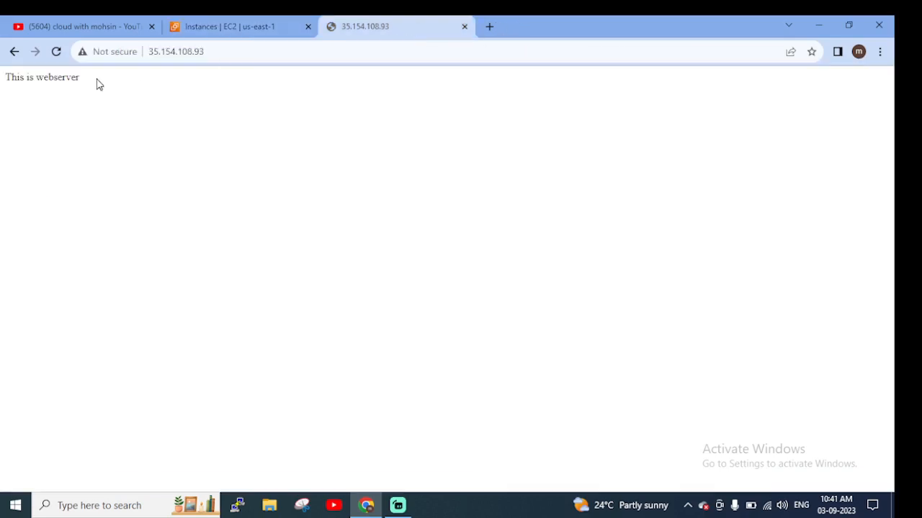
left_click(210, 30)
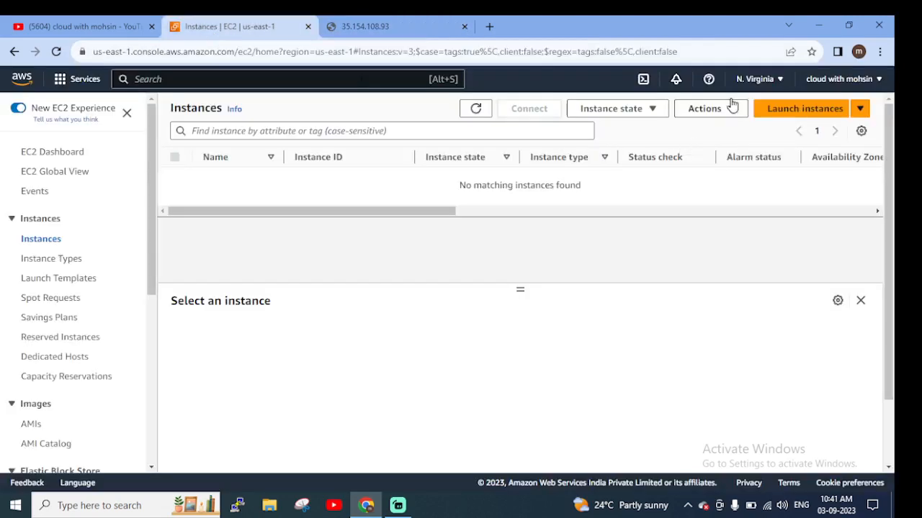
left_click(756, 81)
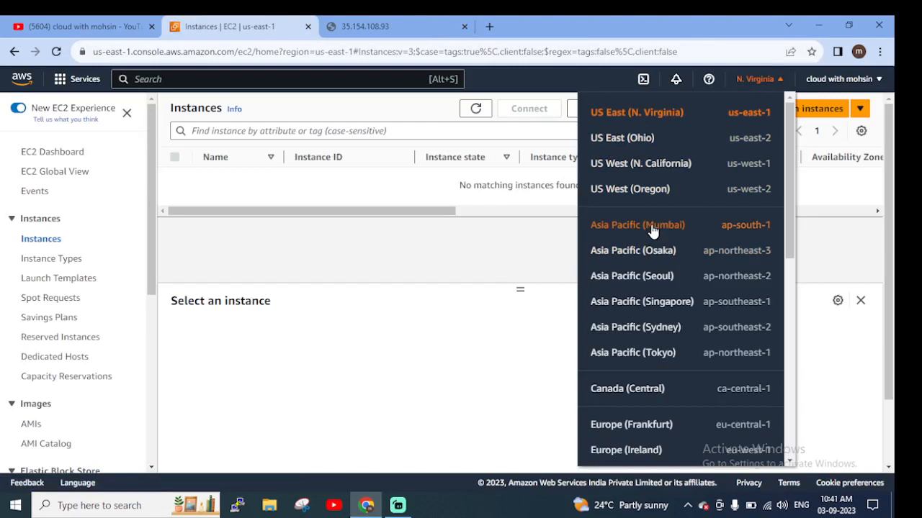
left_click(652, 226)
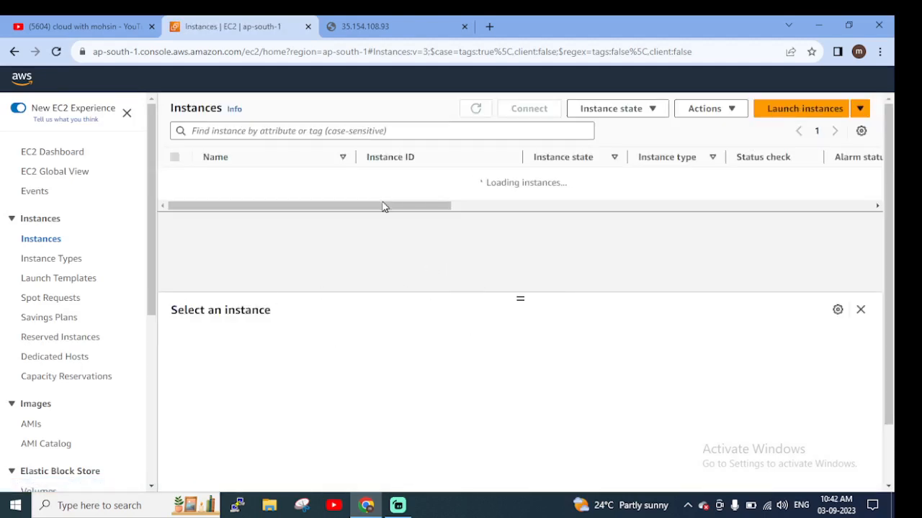
Start creating an image from the mywebserver instance and name it mywebserverimage
scroll(75, 317, "down", 1)
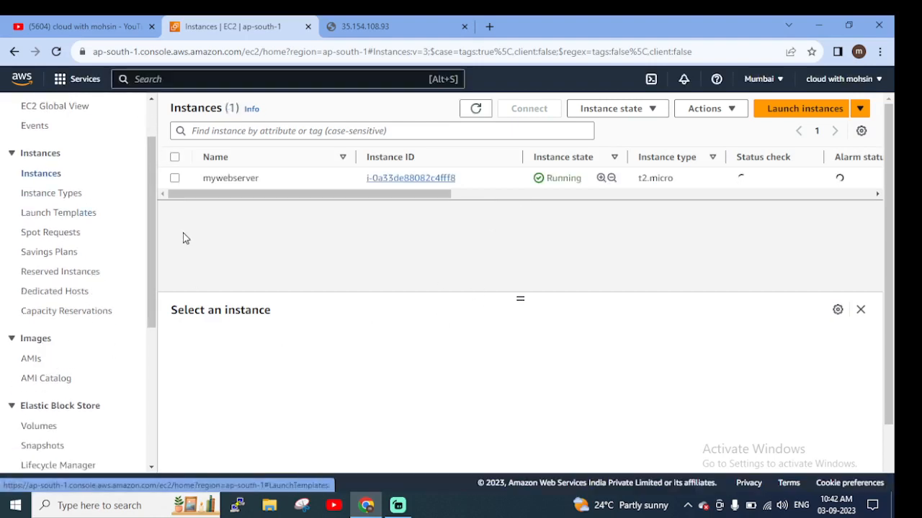
left_click(174, 178)
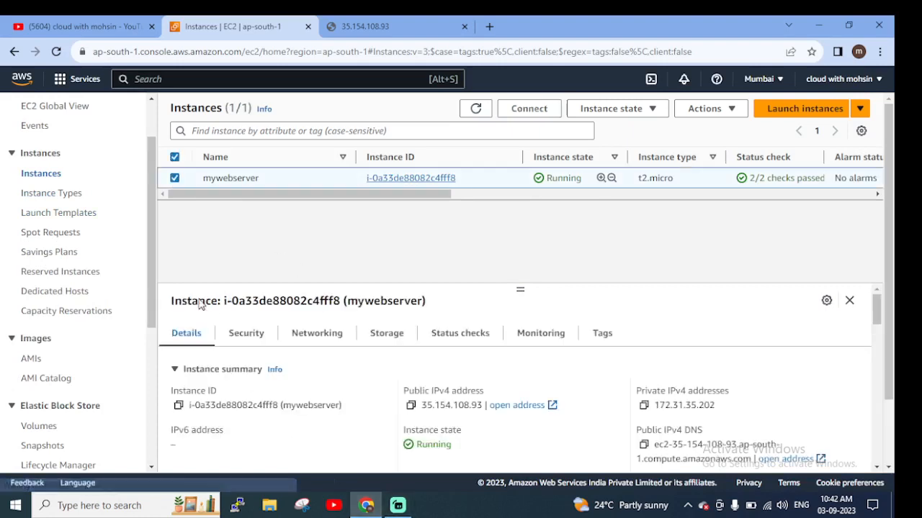
left_click(725, 115)
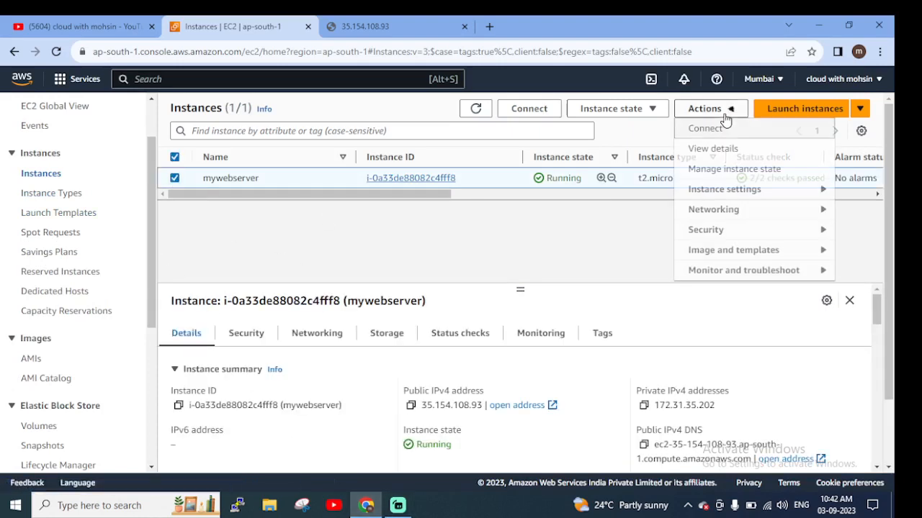
left_click(711, 256)
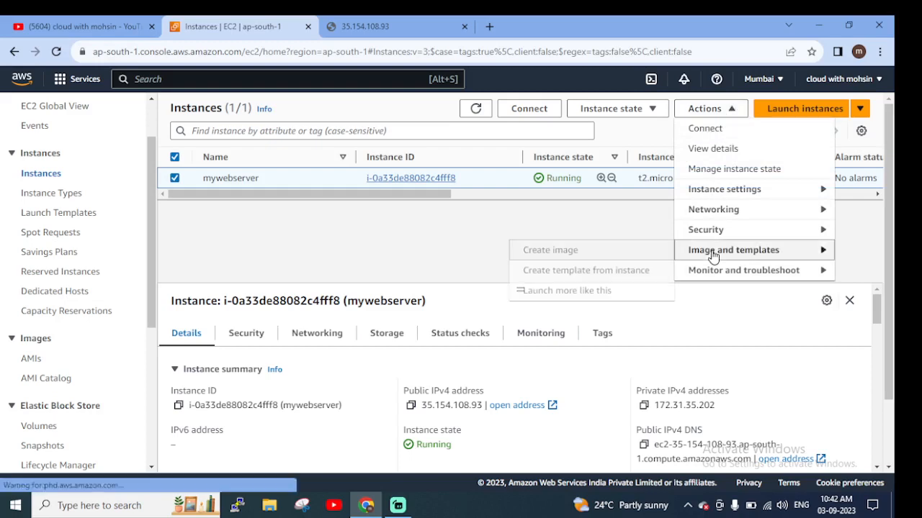
left_click(550, 250)
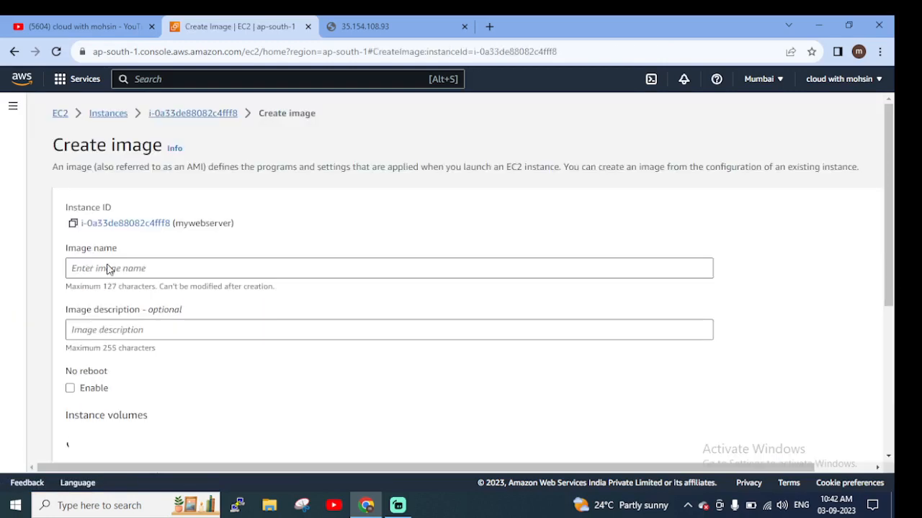
left_click(209, 263)
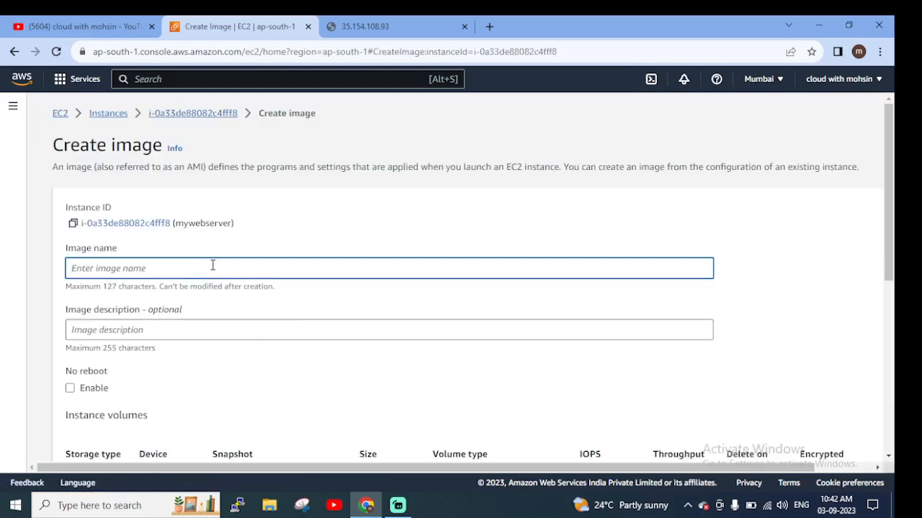
type("mywebserverimage")
Review the image creation settings, including the No reboot option, instance volumes and tagging choices
scroll(345, 350, "down", 2)
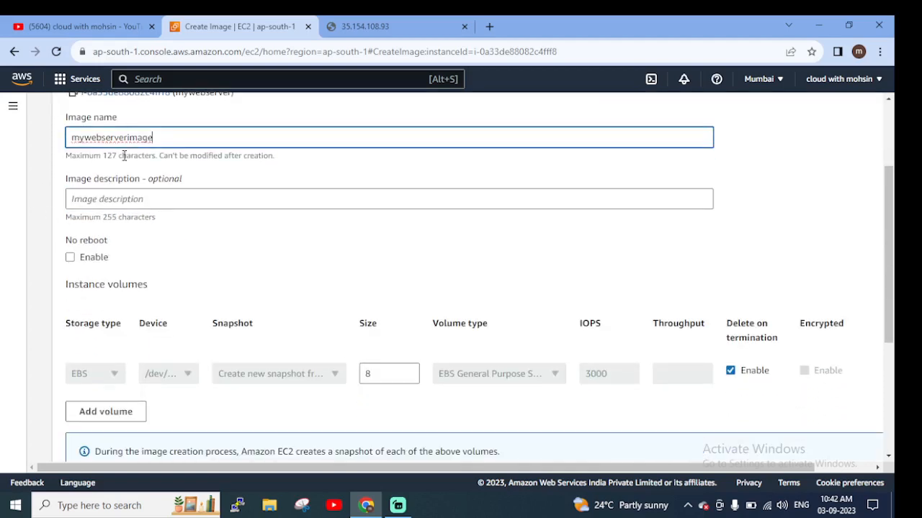
scroll(176, 226, "down", 1)
scroll(134, 237, "down", 1)
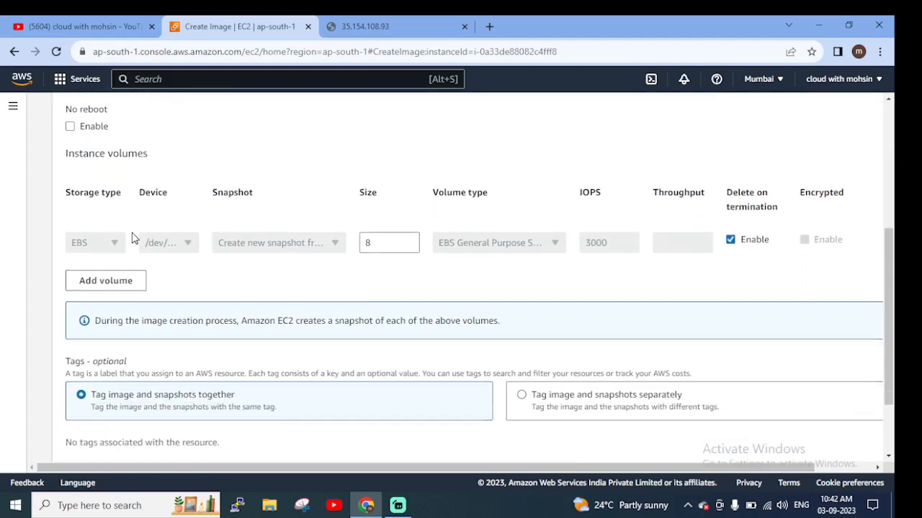
scroll(137, 241, "down", 1)
scroll(142, 248, "up", 1)
scroll(113, 193, "up", 2)
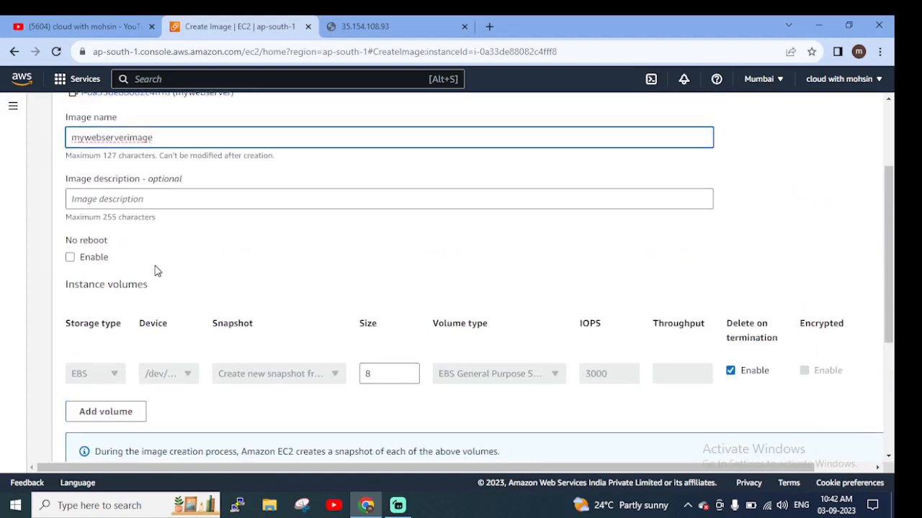
scroll(108, 269, "down", 2)
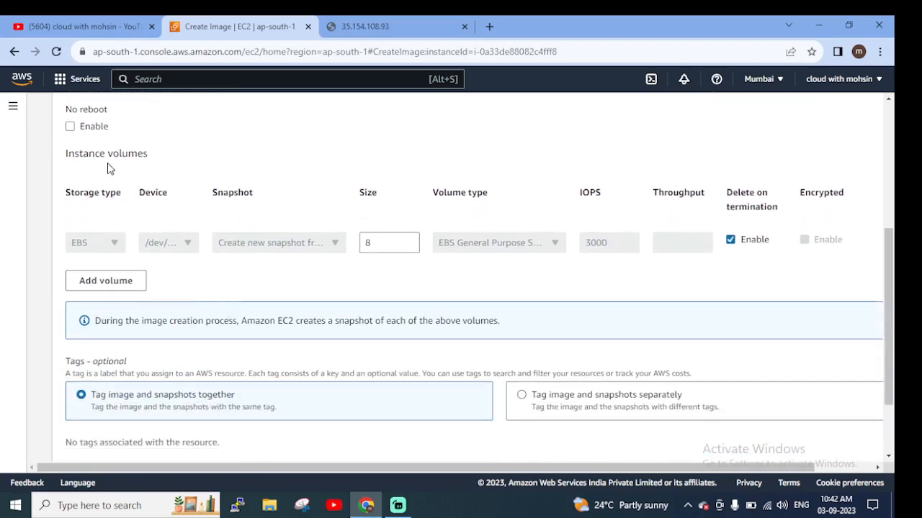
scroll(195, 224, "down", 1)
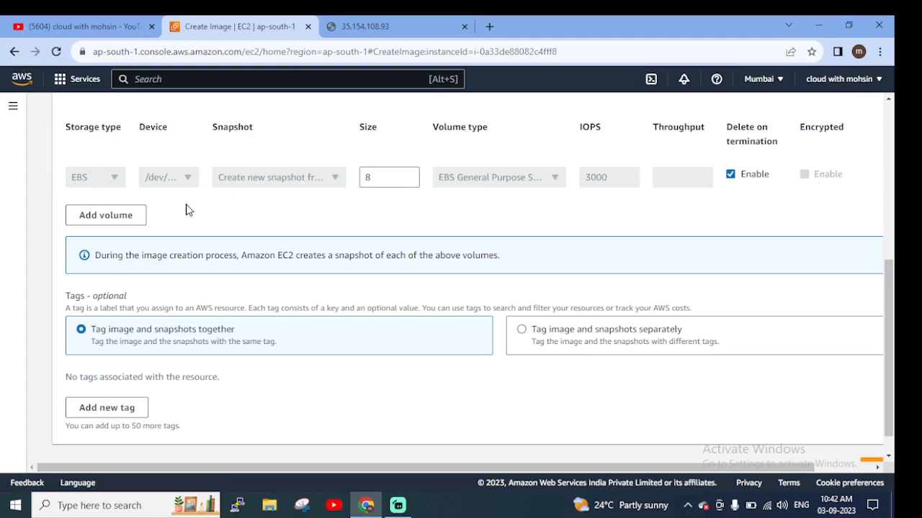
Add an extra volume row to the image's instance volumes and remove it again
left_click(107, 216)
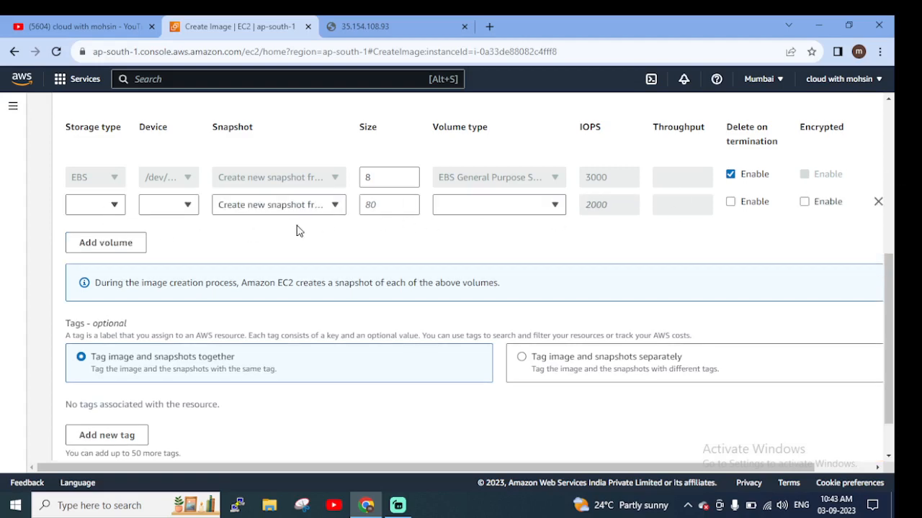
scroll(281, 209, "up", 1)
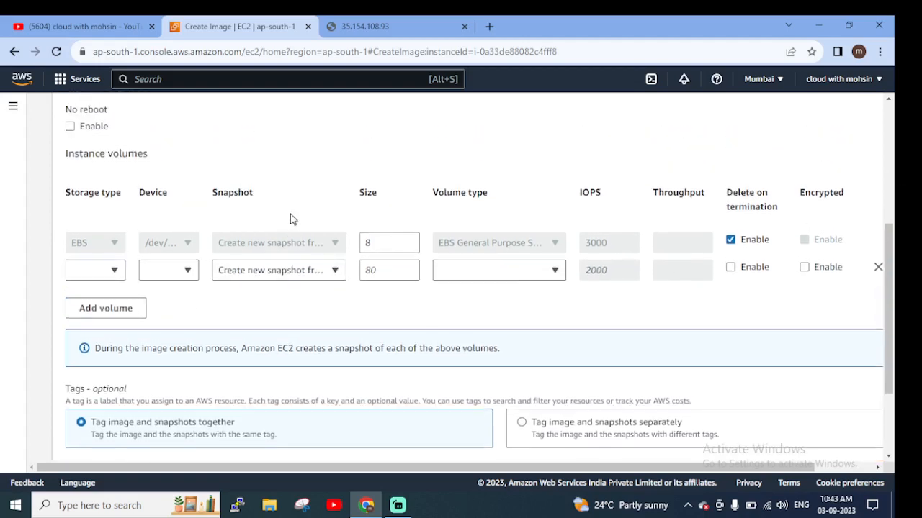
scroll(565, 313, "down", 1)
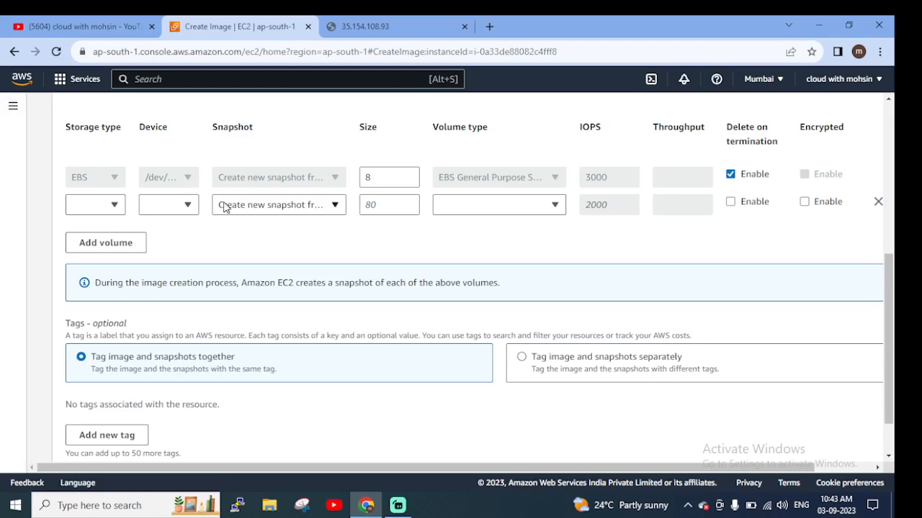
left_click(878, 202)
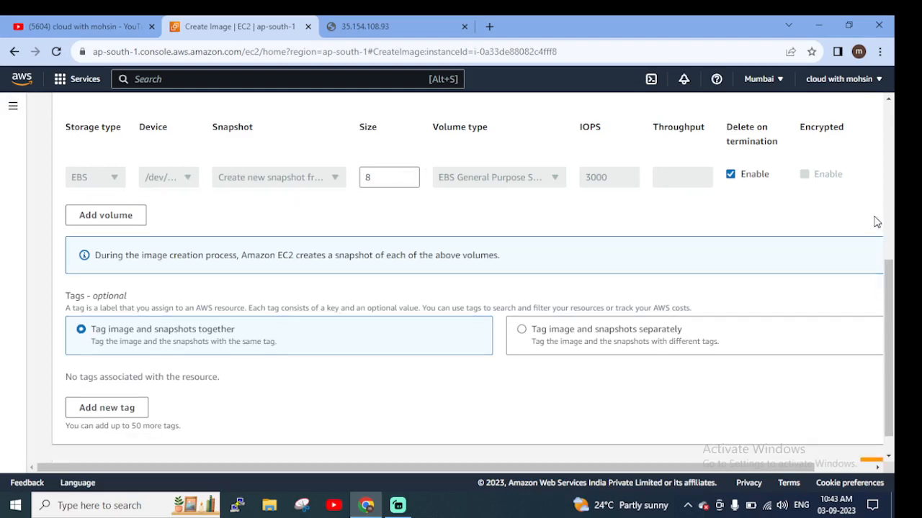
Read the note about volume snapshots during image creation and look over the optional tag settings
scroll(379, 336, "down", 1)
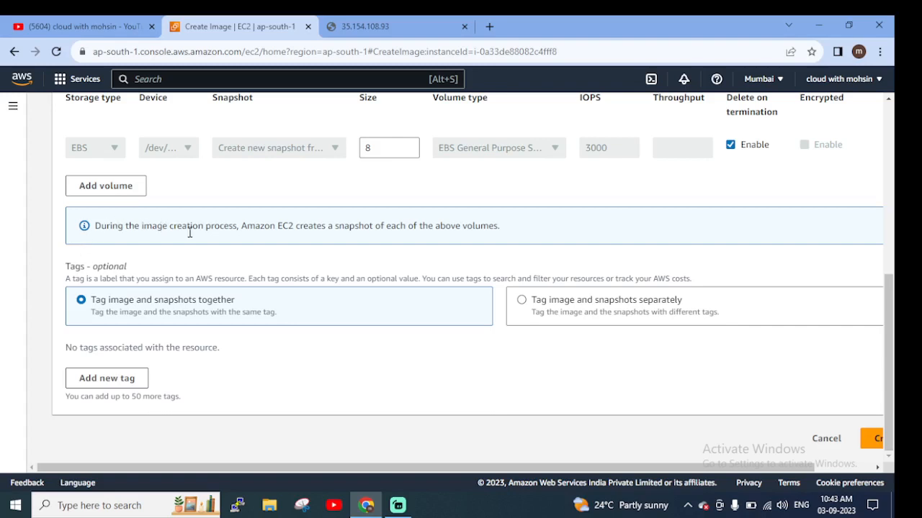
left_click_drag(247, 226, 500, 227)
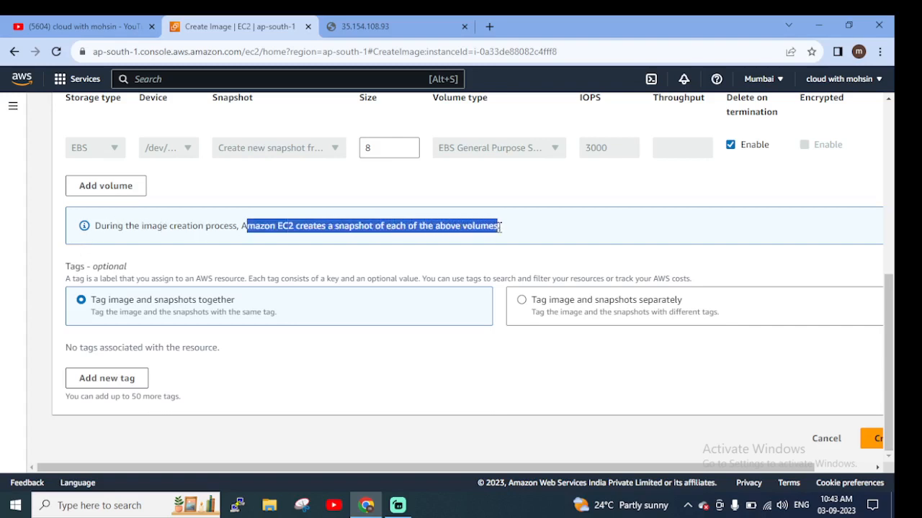
left_click(426, 400)
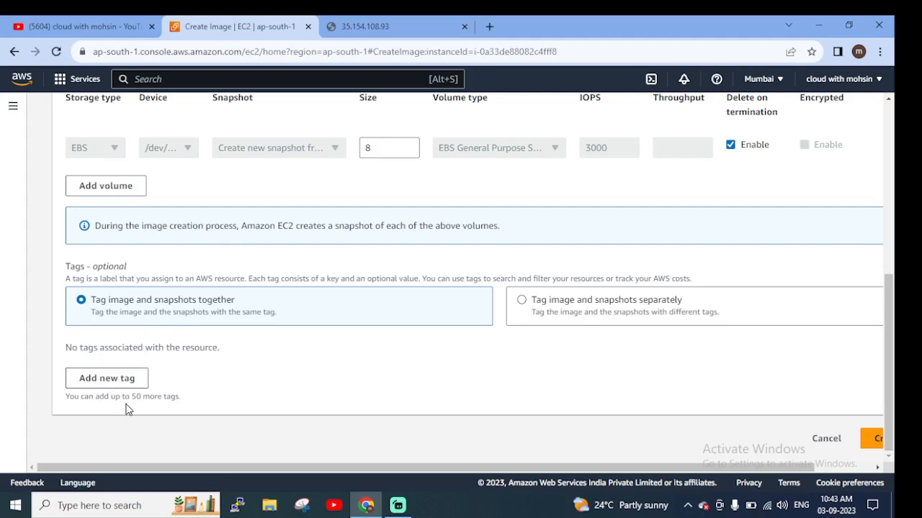
Submit the image creation for the mywebserver instance with the current volume and tag settings
scroll(432, 452, "up", 2)
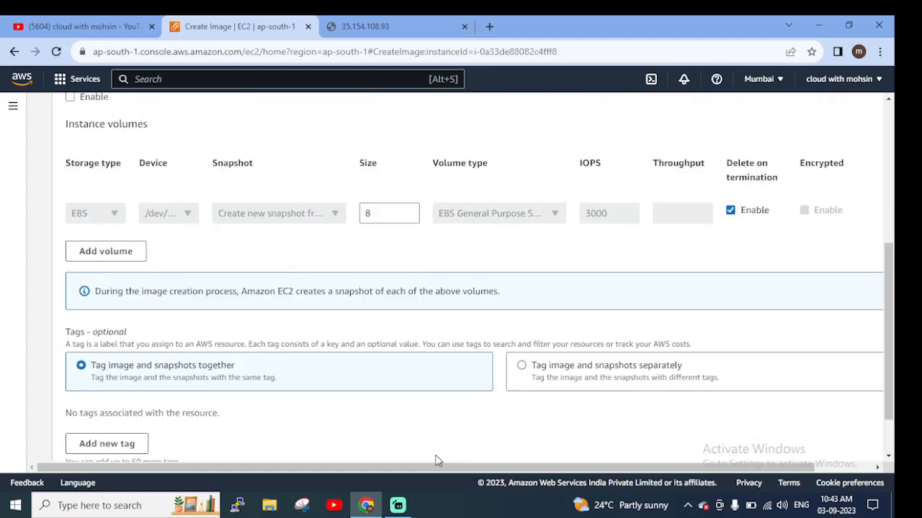
scroll(425, 447, "down", 1)
left_click_drag(439, 467, 608, 467)
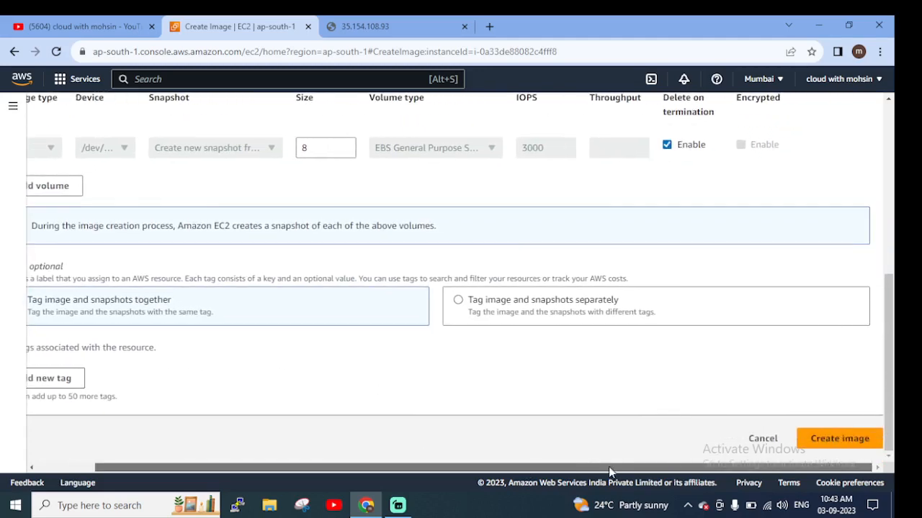
left_click(858, 448)
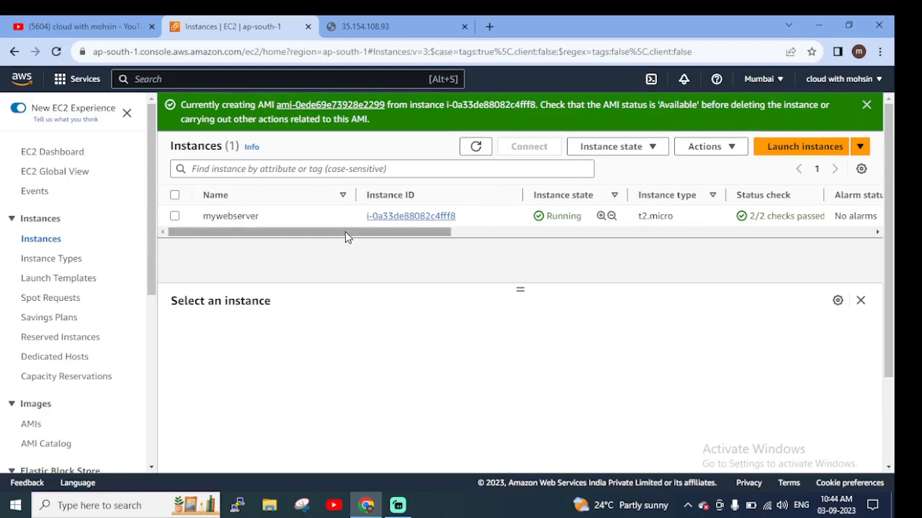
Open the list of owned AMIs, select mywebserverimage and examine its status, platform and device information
left_click_drag(346, 238, 457, 243)
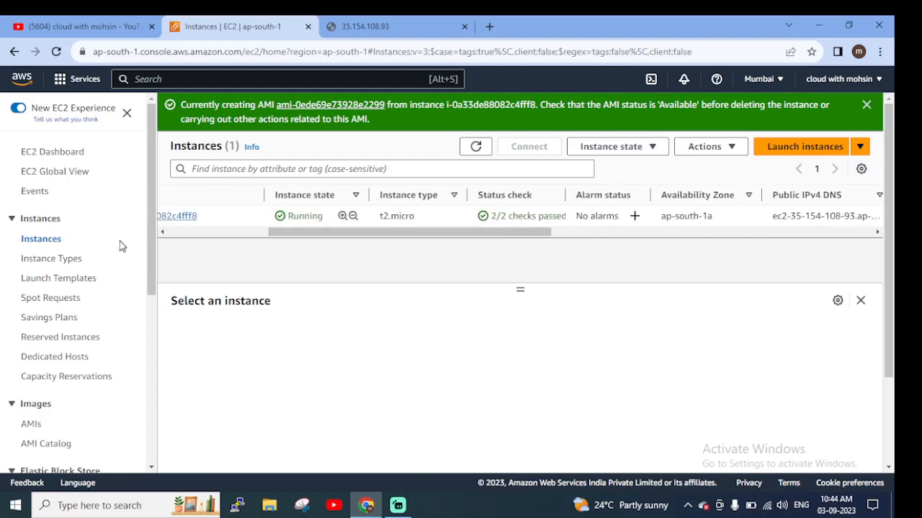
scroll(137, 257, "down", 2)
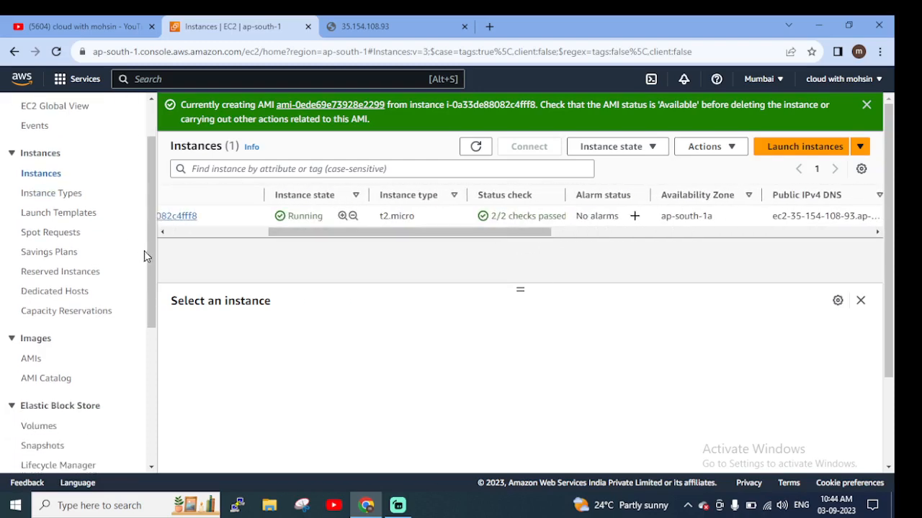
scroll(97, 289, "down", 2)
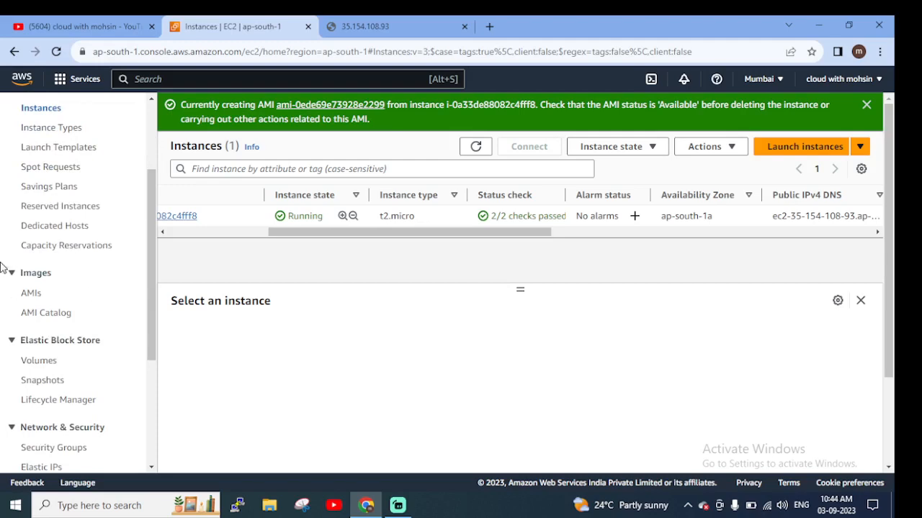
left_click(31, 296)
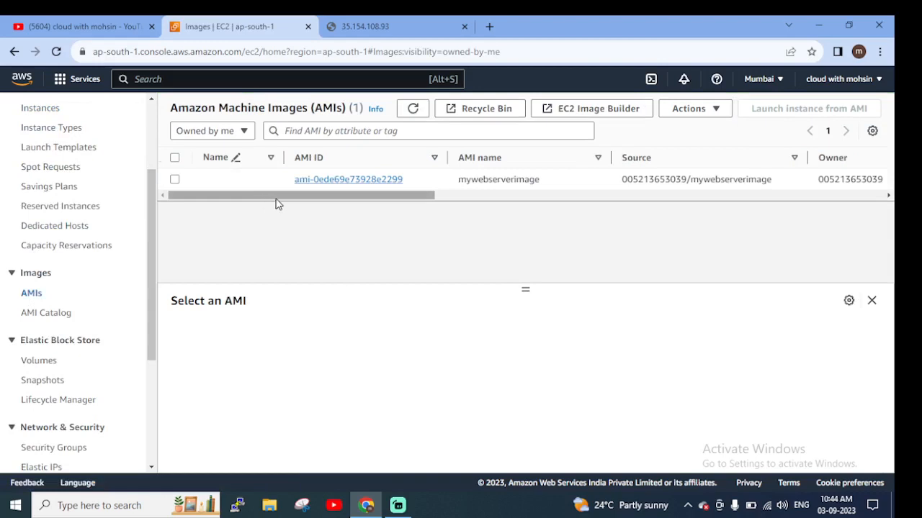
left_click_drag(276, 199, 434, 199)
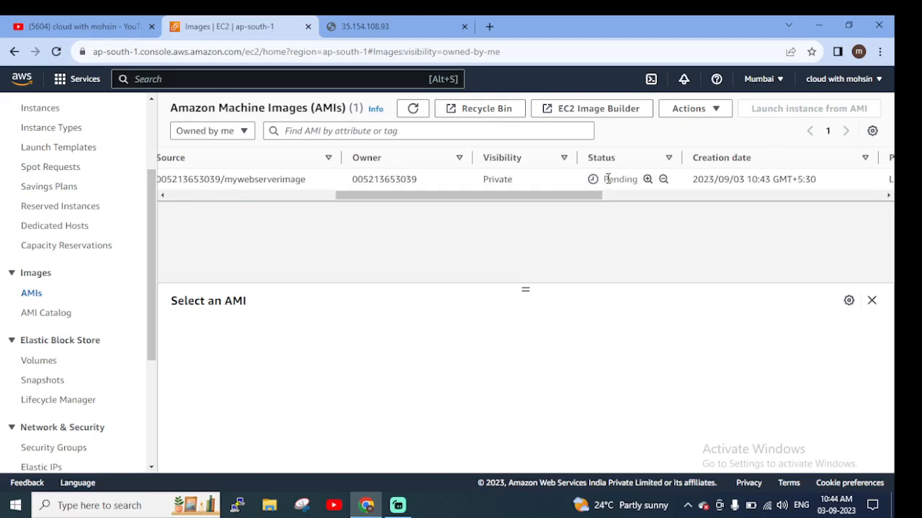
left_click_drag(604, 179, 628, 185)
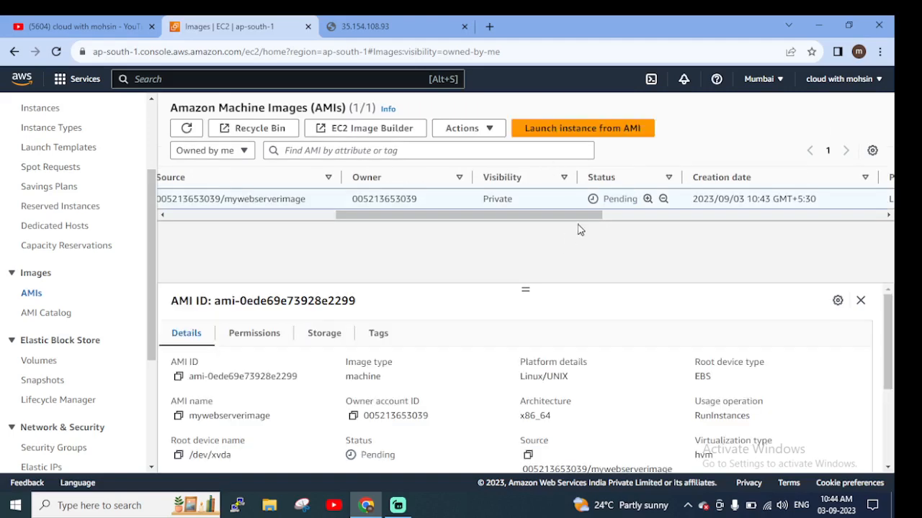
left_click_drag(582, 214, 889, 220)
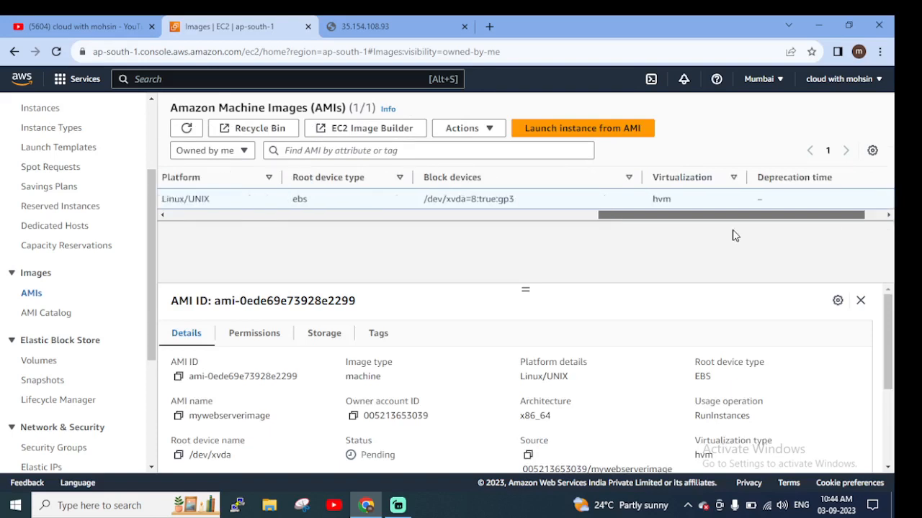
left_click_drag(732, 230, 309, 260)
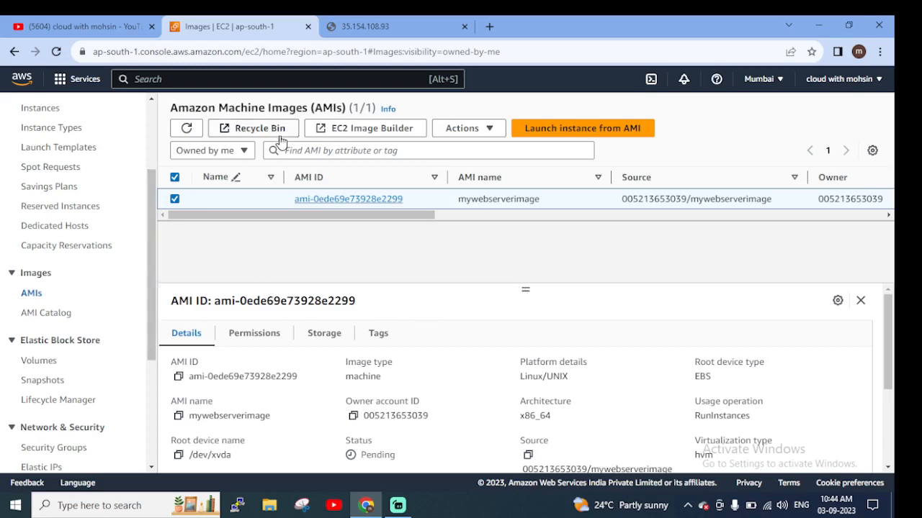
Refresh the AMI list and recheck the status of mywebserverimage
left_click(189, 130)
left_click_drag(385, 216, 121, 185)
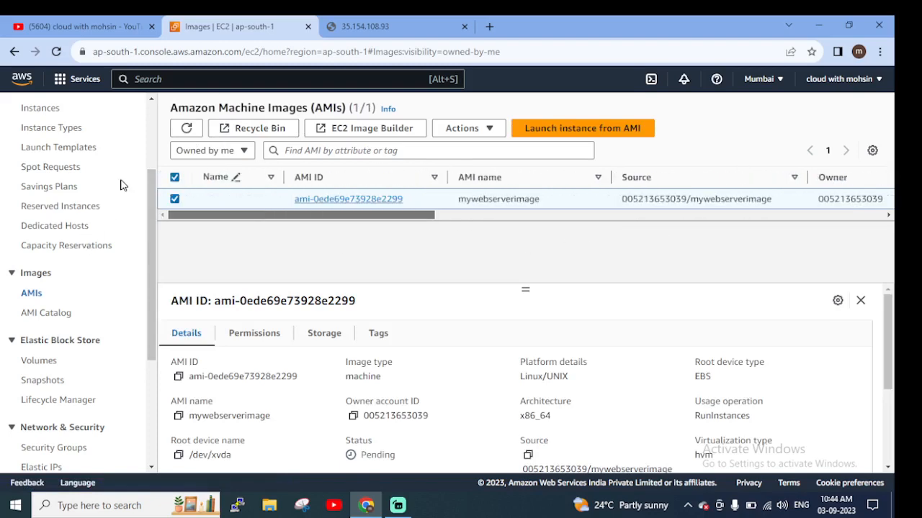
left_click(189, 128)
left_click_drag(422, 218, 637, 225)
Open the AMI Catalog, show the self-created AMIs and examine mywebserverimage's entry, including its owner
left_click(46, 313)
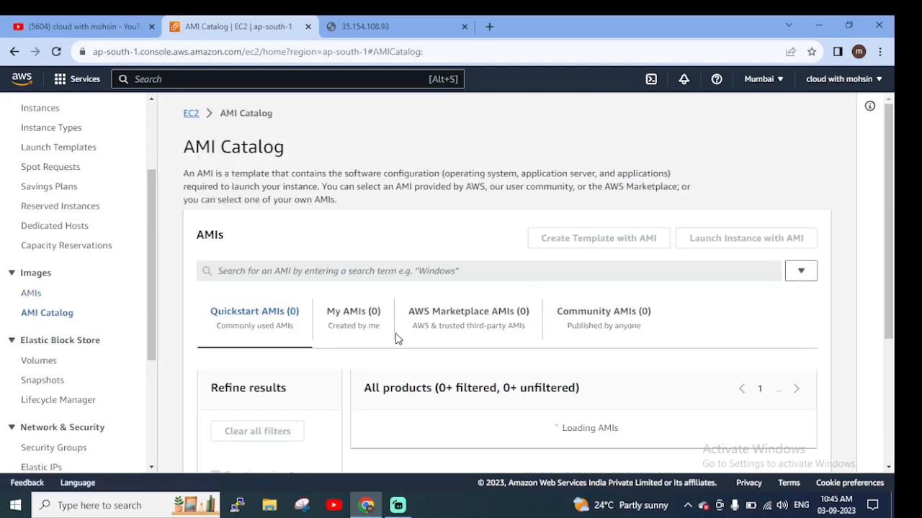
scroll(401, 353, "down", 3)
scroll(417, 280, "up", 3)
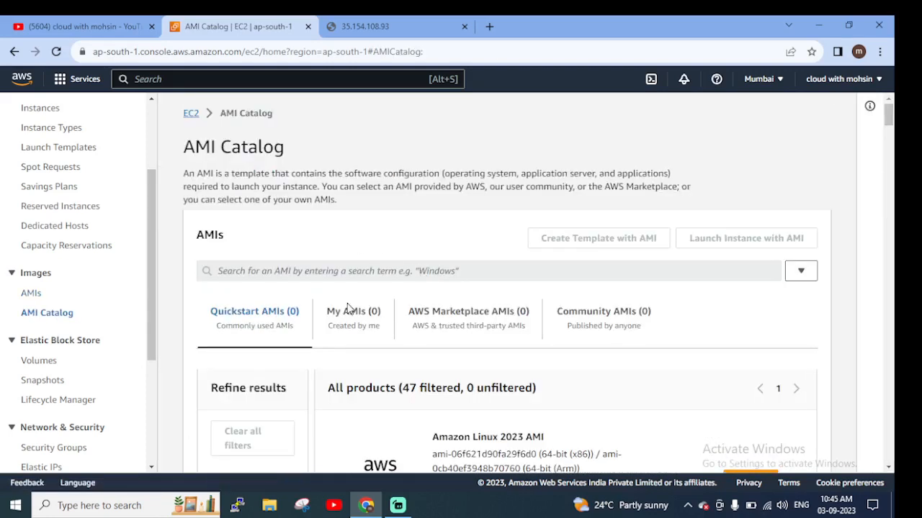
left_click(352, 320)
scroll(489, 302, "down", 2)
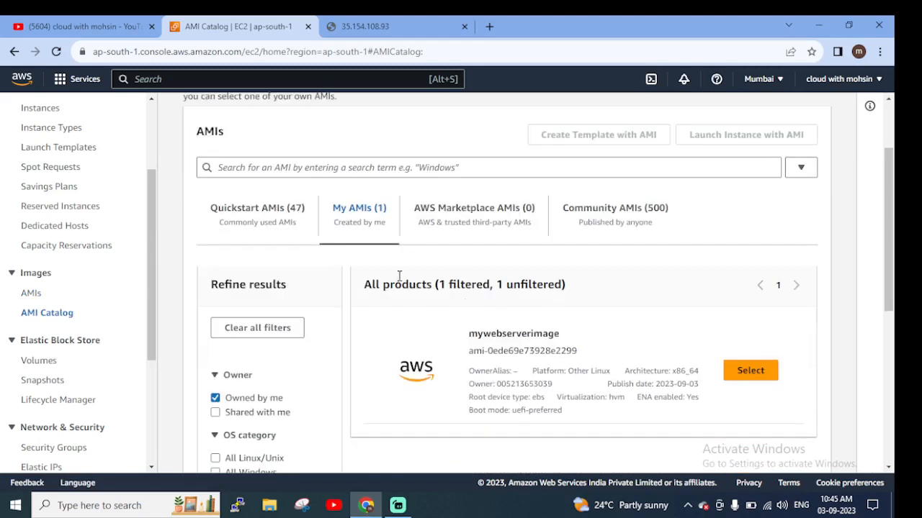
left_click(367, 219)
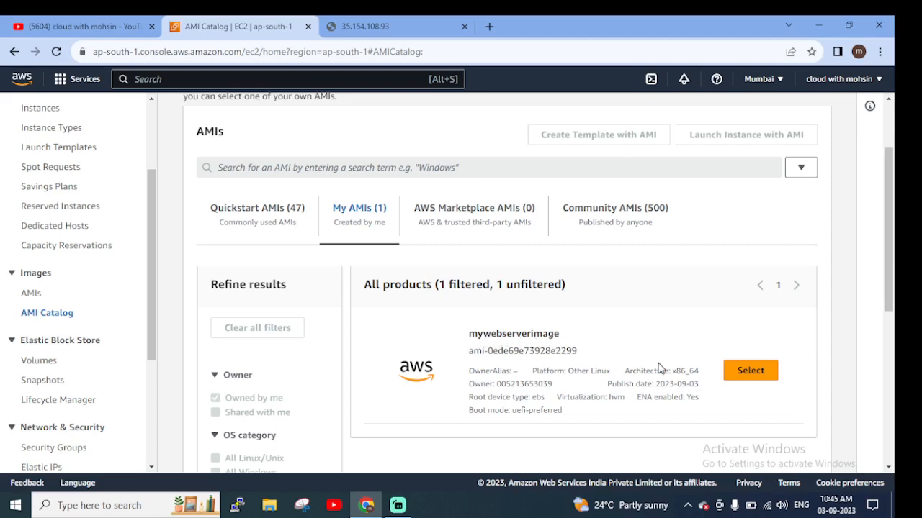
scroll(739, 375, "down", 1)
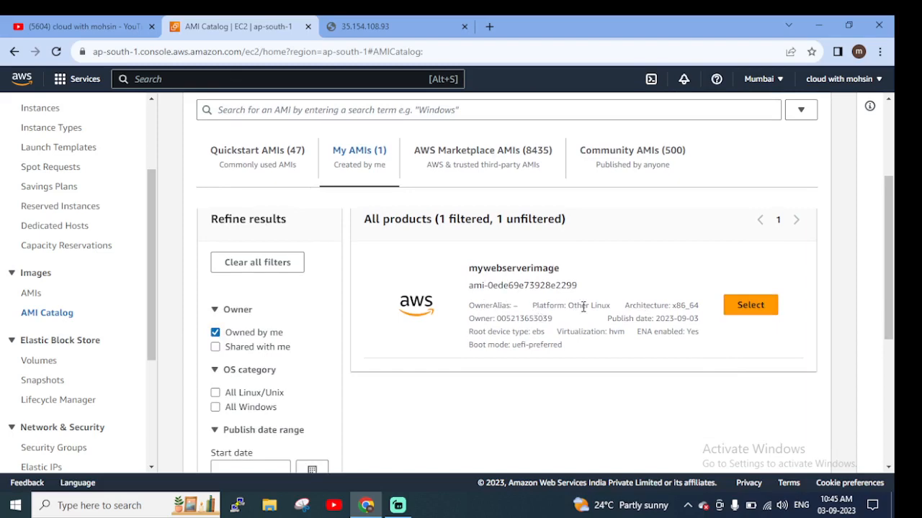
double_click(508, 321)
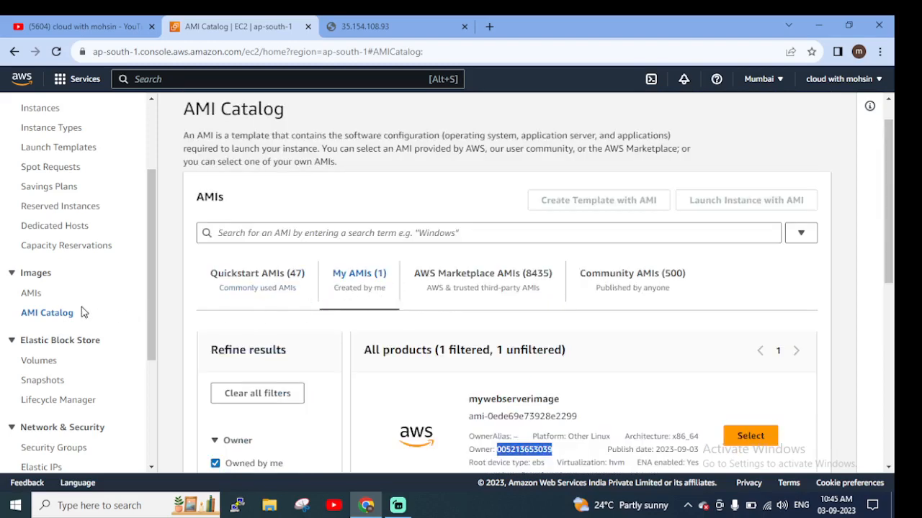
Return to the owned AMIs list, refresh it and check mywebserverimage's status again
left_click(31, 293)
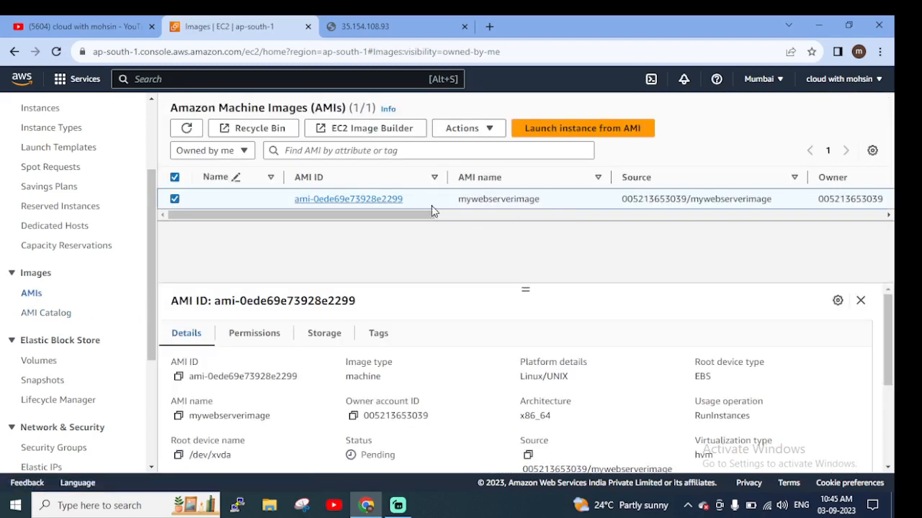
left_click_drag(432, 215, 596, 223)
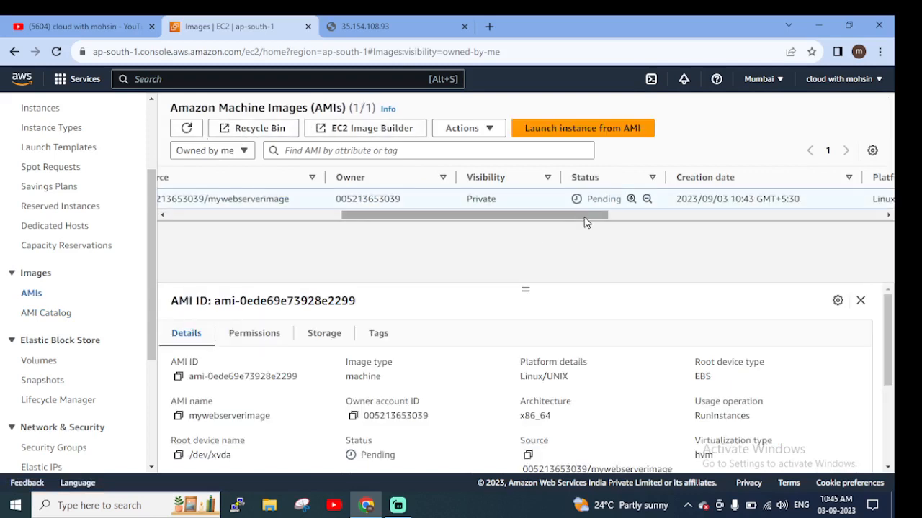
left_click_drag(586, 220, 226, 222)
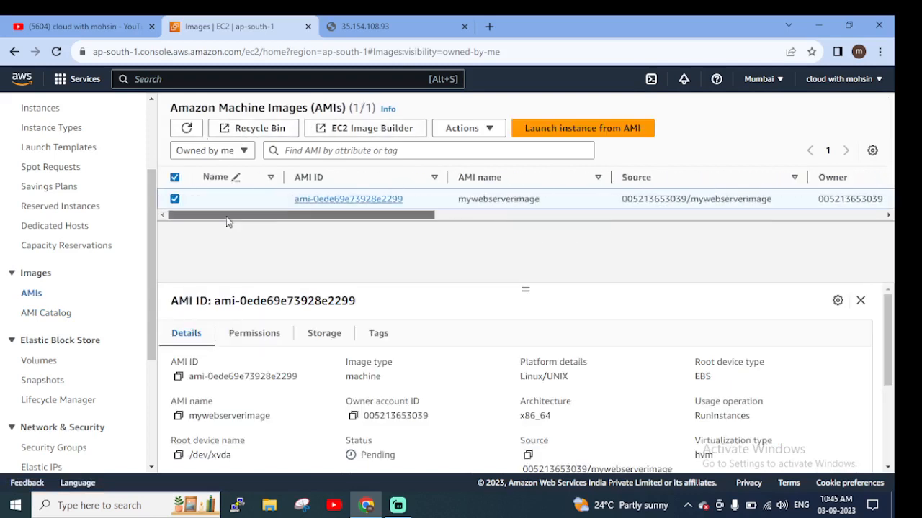
left_click(186, 128)
left_click_drag(391, 221, 523, 226)
Read through mywebserverimage's details, including its boot mode, creation date and block devices
scroll(557, 312, "down", 3)
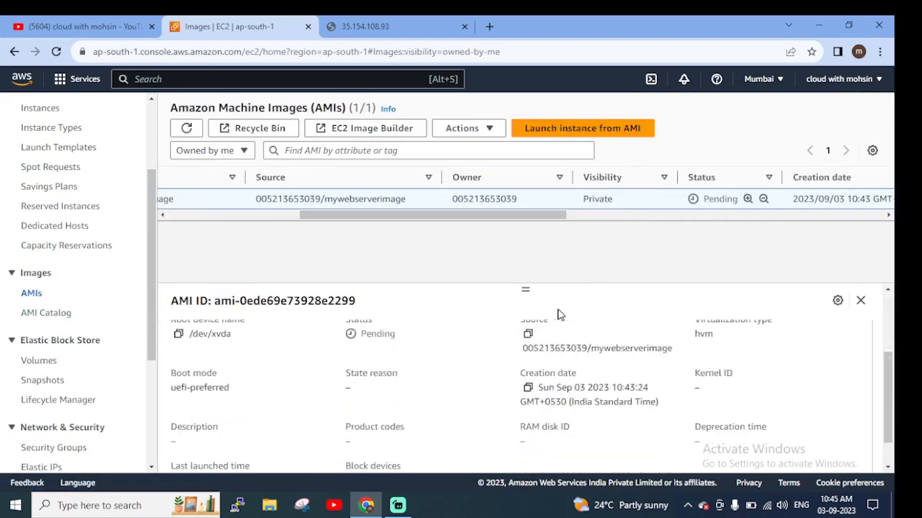
scroll(486, 353, "up", 5)
scroll(293, 419, "down", 5)
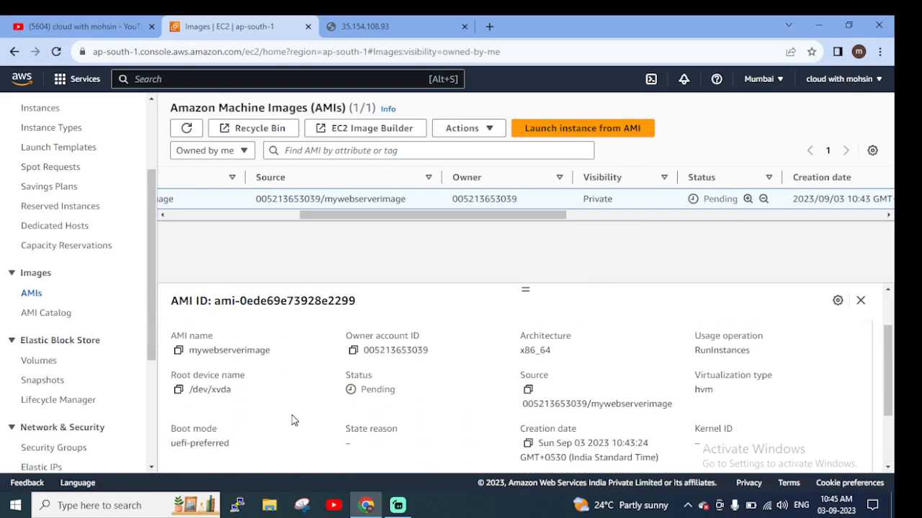
scroll(292, 417, "down", 1)
scroll(300, 418, "up", 5)
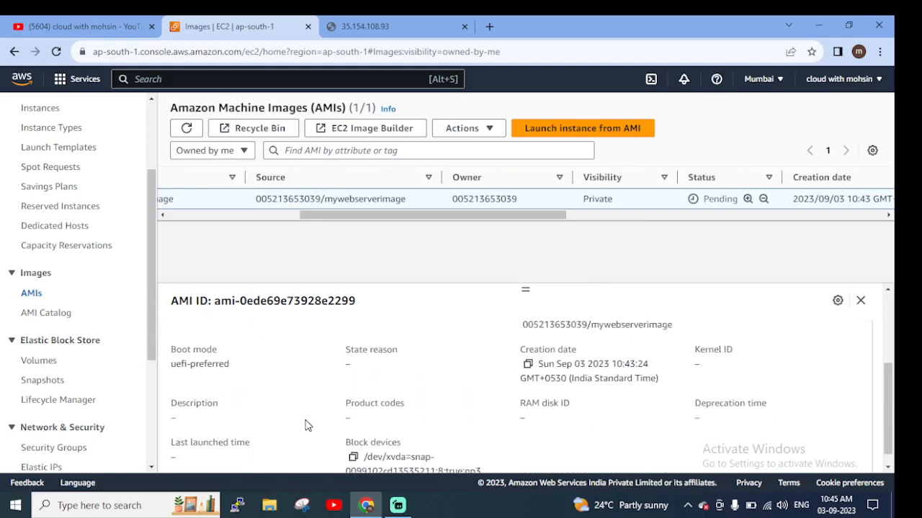
Review mywebserverimage's sharing permissions and its storage block devices
left_click(265, 336)
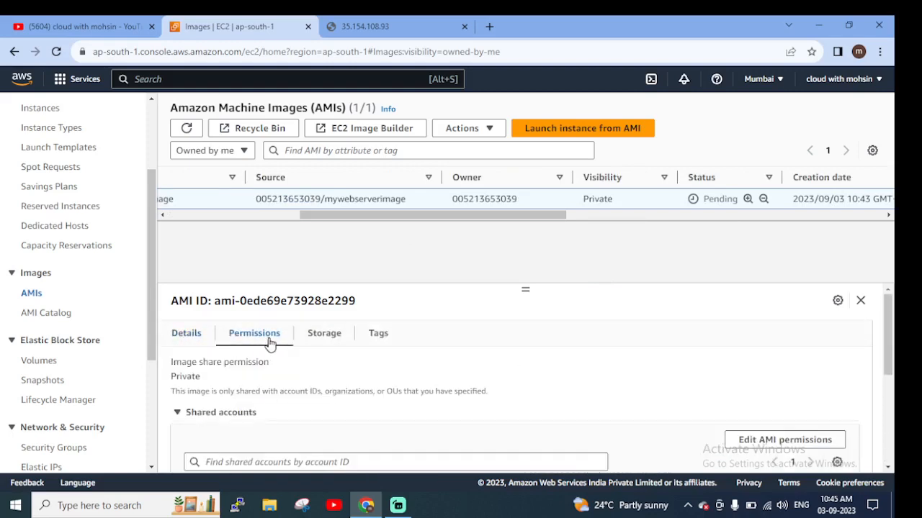
scroll(382, 383, "down", 5)
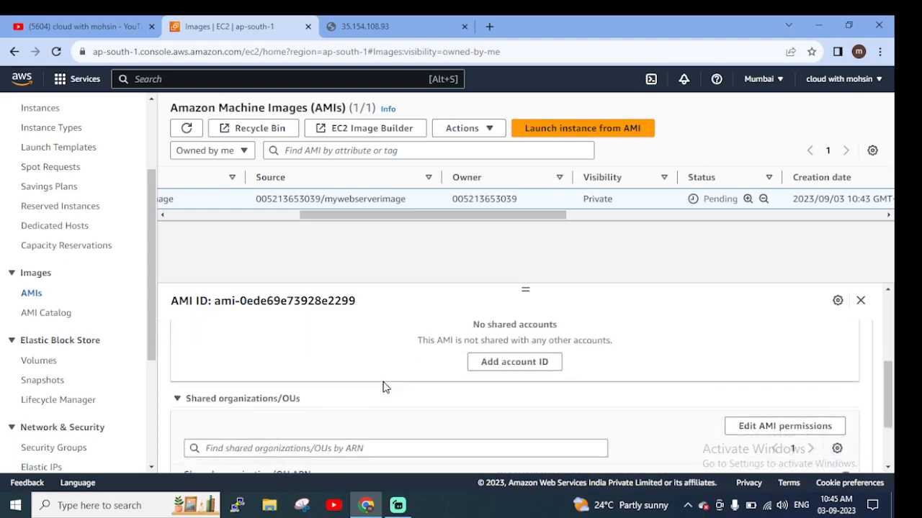
scroll(383, 383, "up", 5)
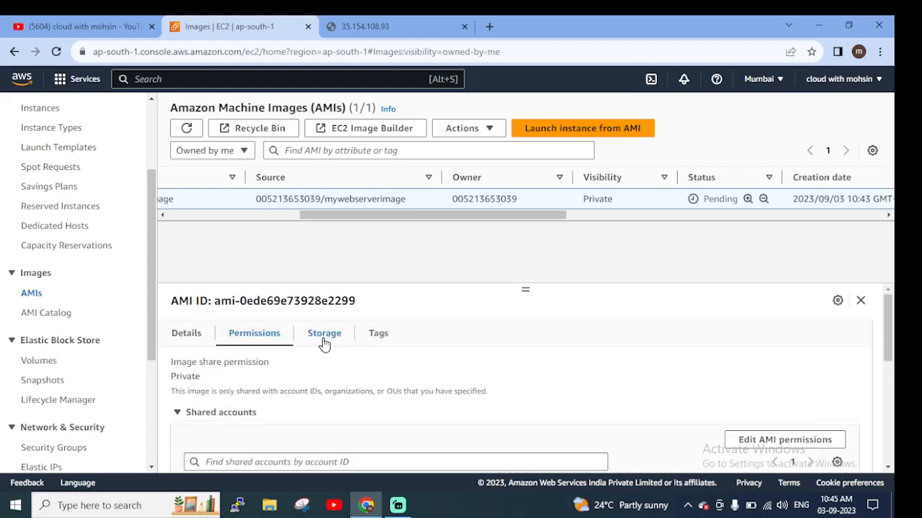
left_click(324, 342)
scroll(428, 360, "down", 2)
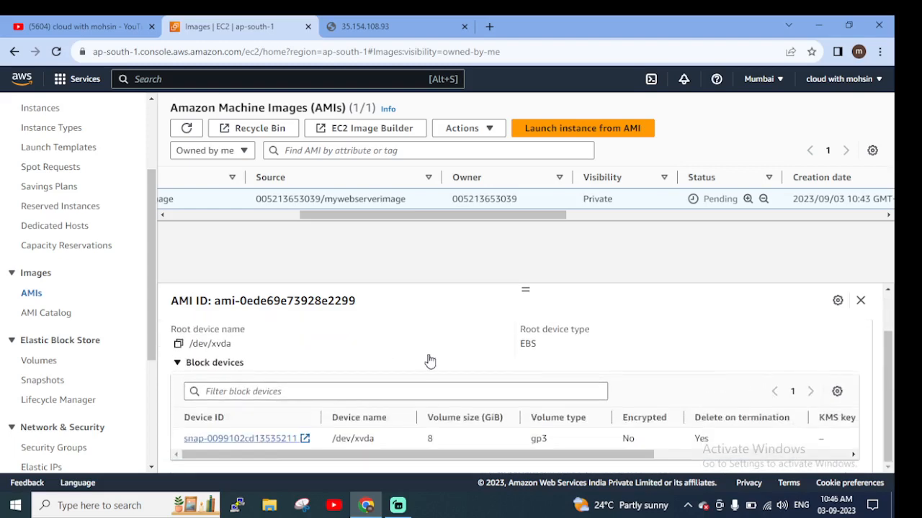
scroll(428, 361, "up", 2)
scroll(429, 362, "down", 2)
Open the Elastic Block Store snapshots and examine the image's snapshot, including its progress, encryption and description
left_click(50, 381)
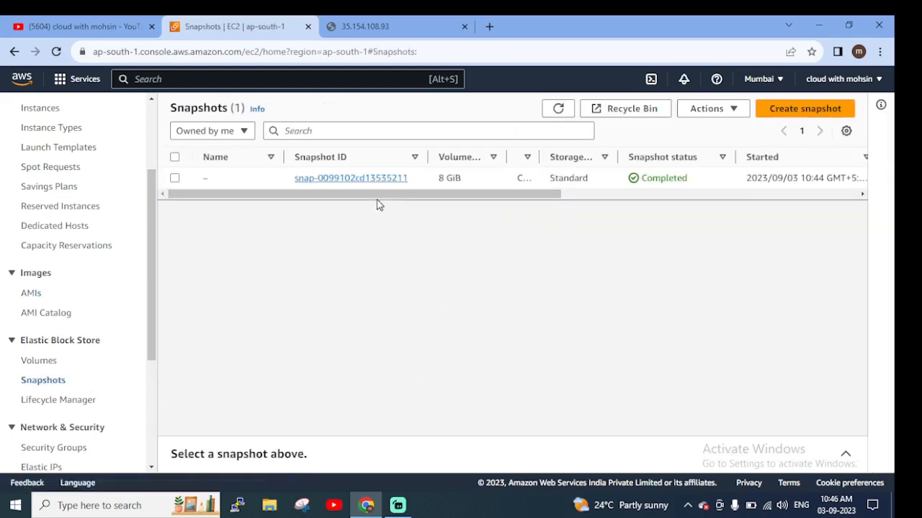
left_click_drag(384, 198, 655, 201)
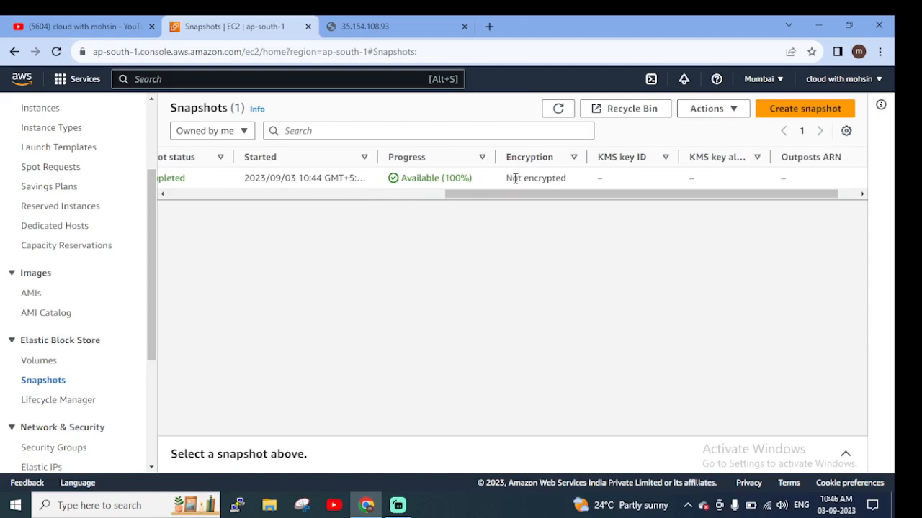
left_click_drag(506, 178, 574, 180)
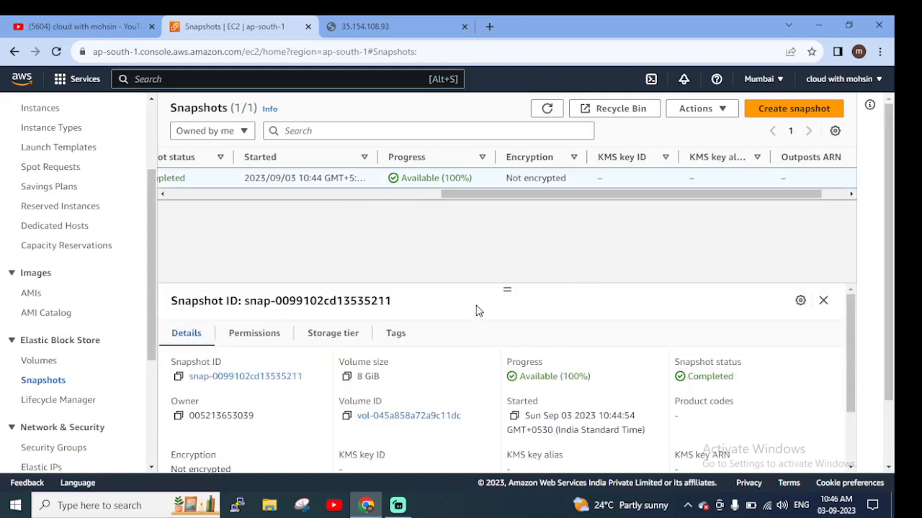
scroll(478, 331, "down", 2)
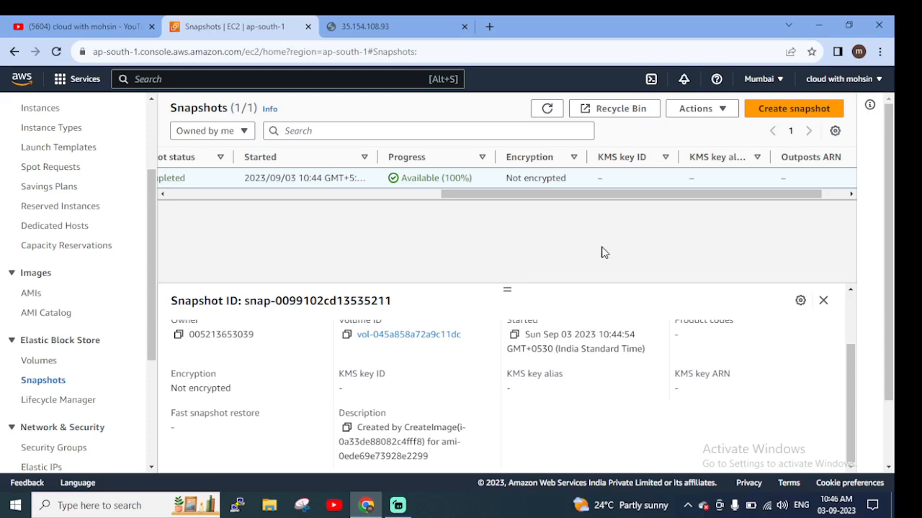
Go back from the snapshots to the owned AMIs, refresh the list and verify mywebserverimage's status
left_click(32, 293)
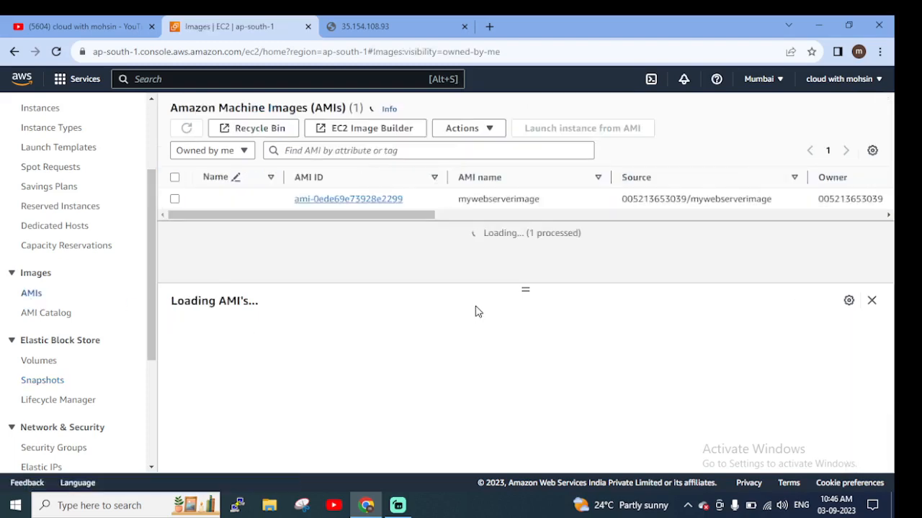
left_click_drag(411, 218, 344, 242)
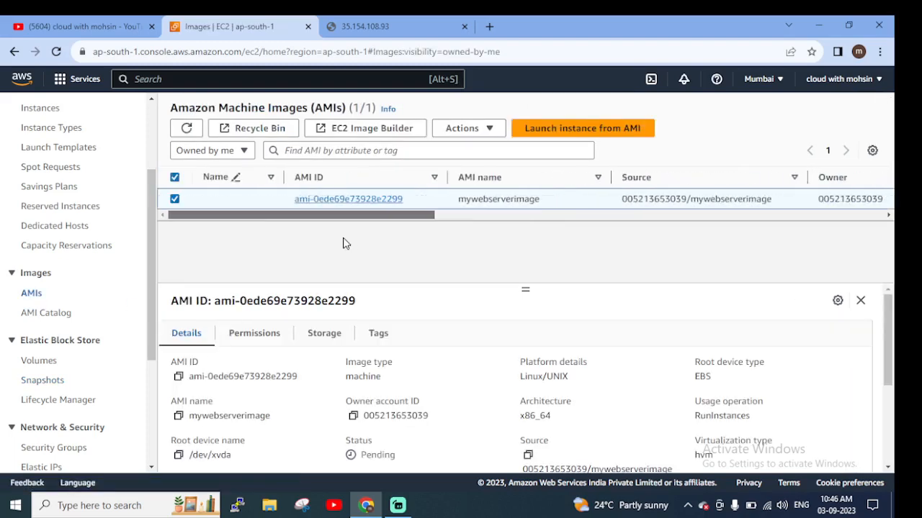
left_click(187, 129)
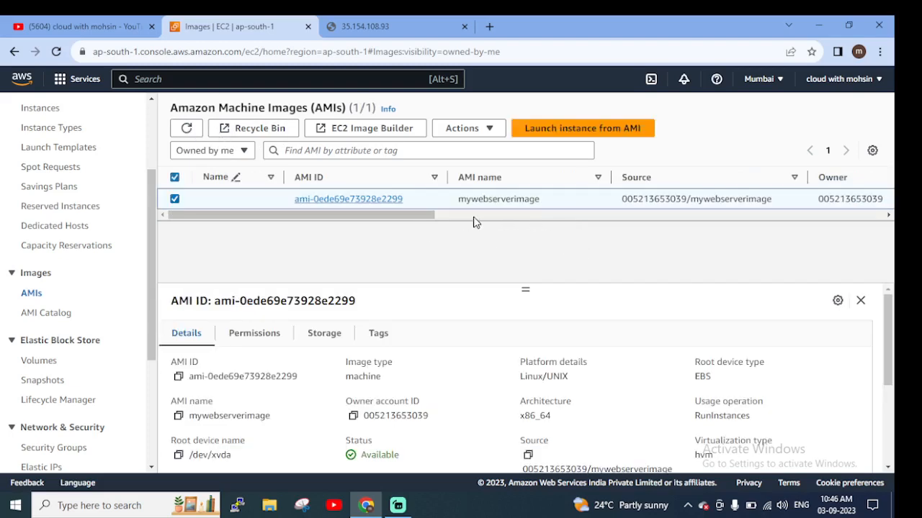
left_click_drag(464, 223, 561, 223)
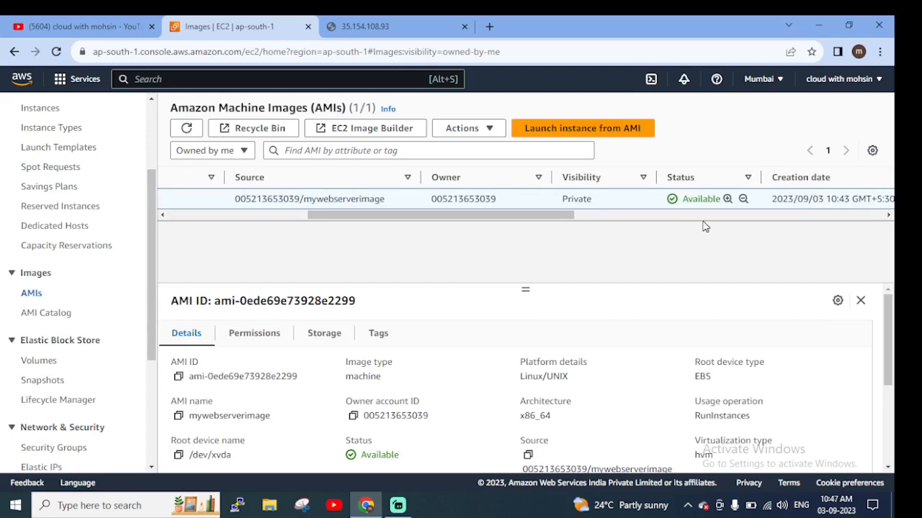
left_click_drag(364, 220, 209, 246)
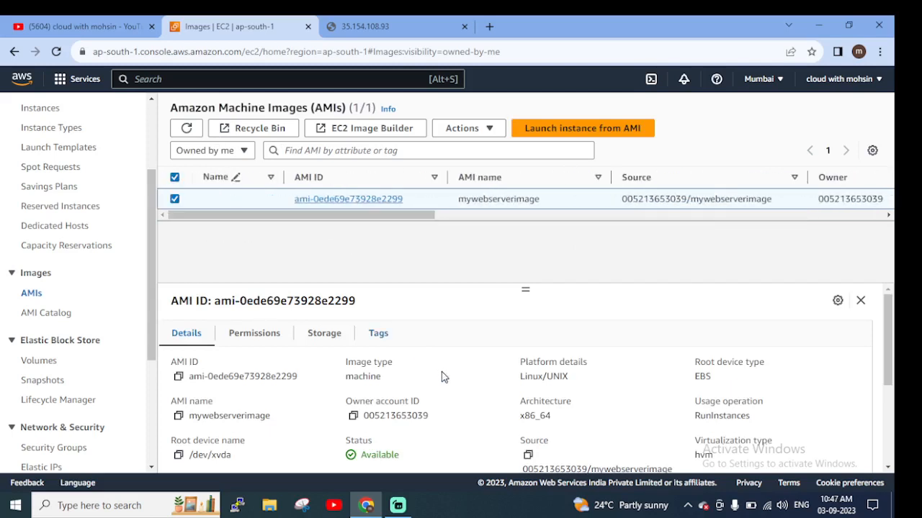
Set up a copy of mywebserverimage with US East (N. Virginia) as the destination Region and its tags copied
left_click(460, 130)
left_click(462, 151)
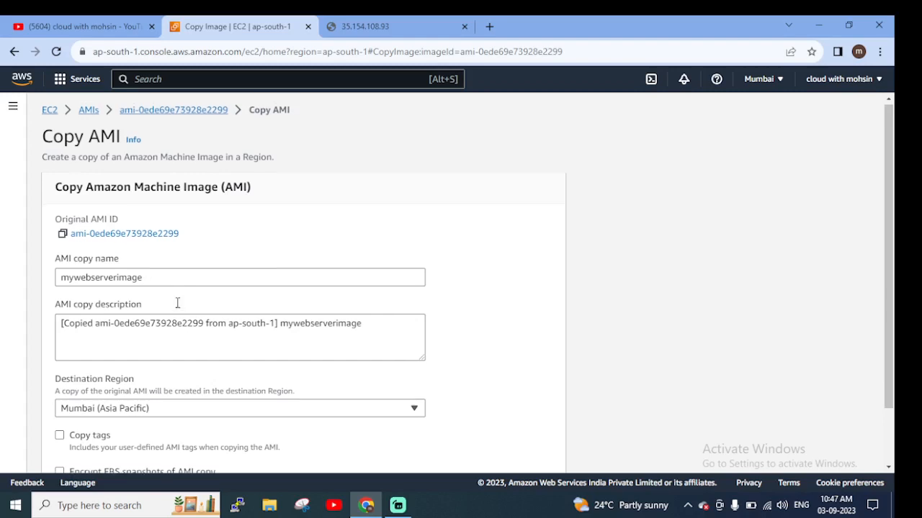
scroll(95, 232, "down", 1)
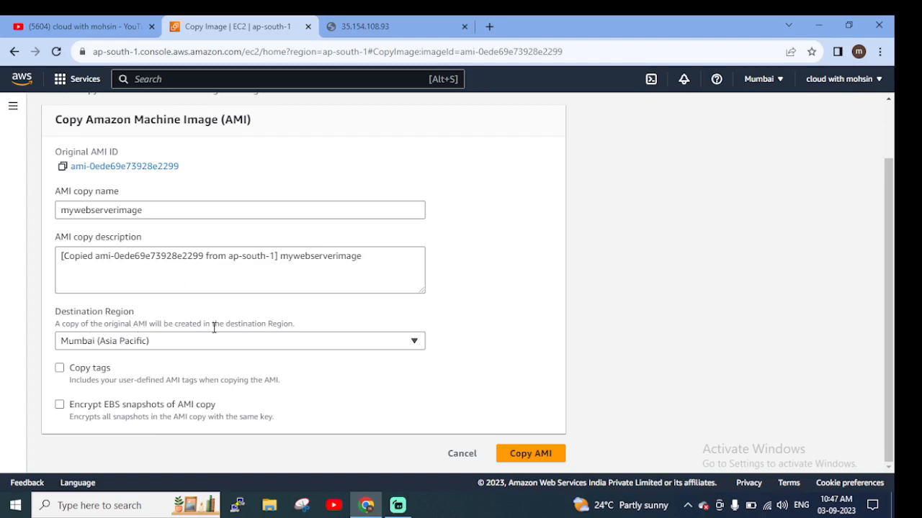
left_click(413, 342)
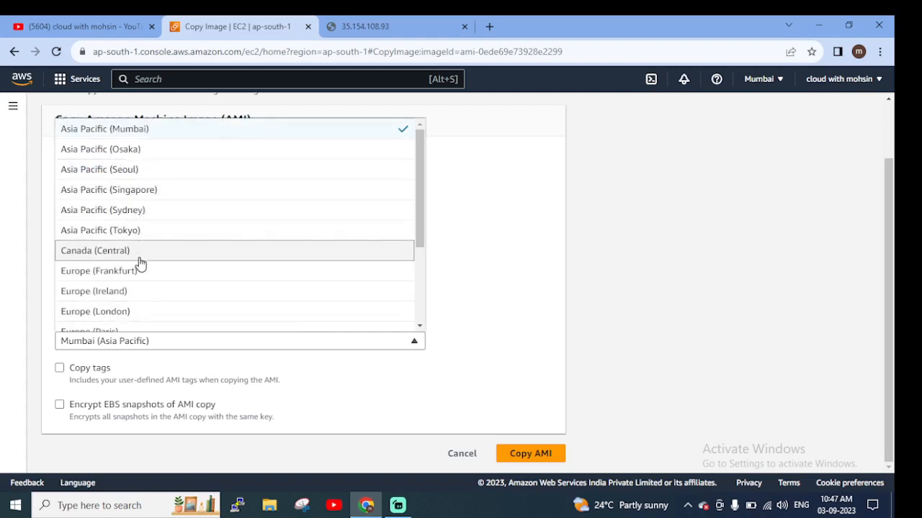
scroll(143, 263, "up", 1)
scroll(144, 266, "down", 3)
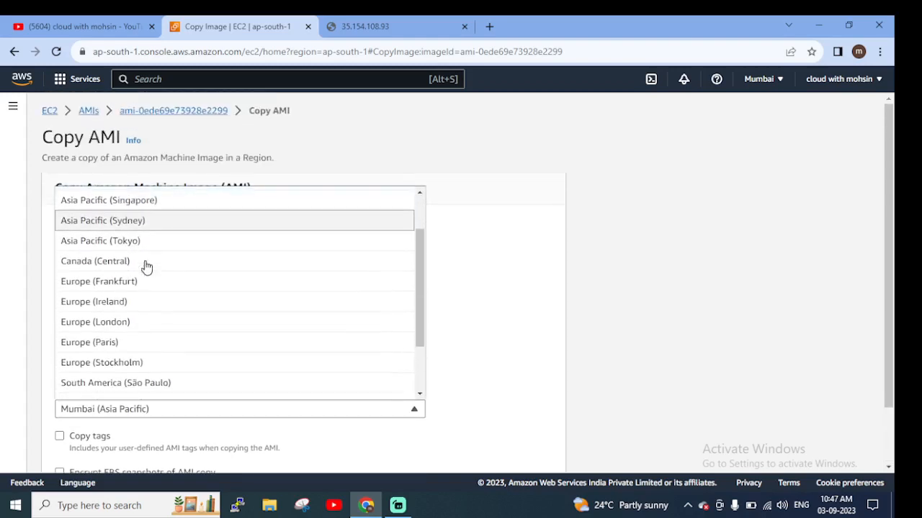
scroll(151, 302, "down", 1)
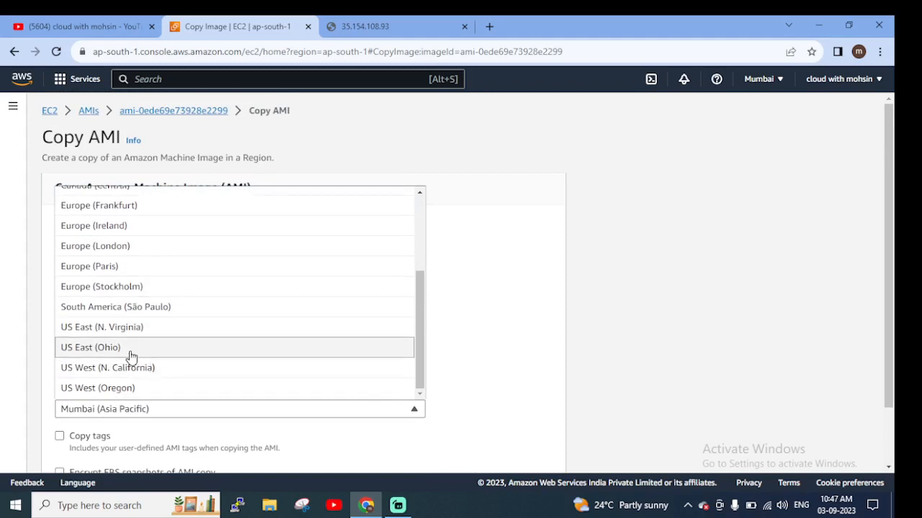
left_click(125, 330)
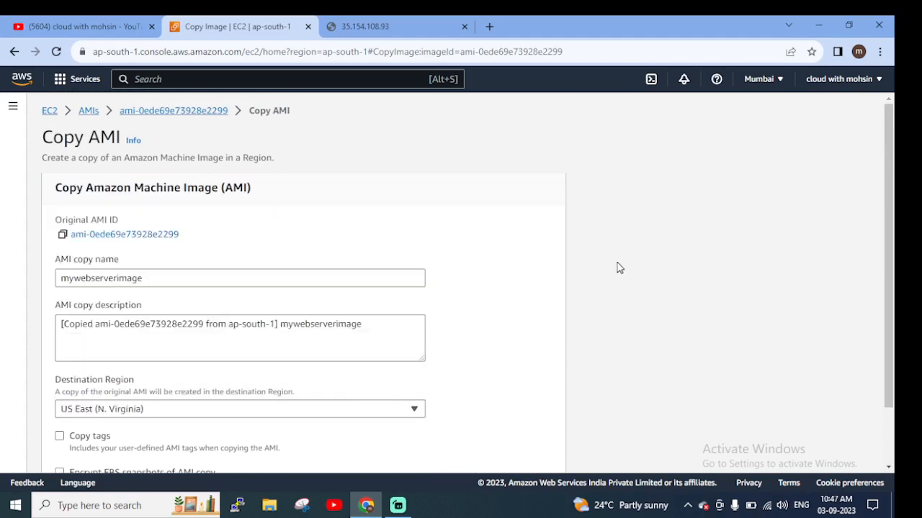
scroll(619, 273, "down", 2)
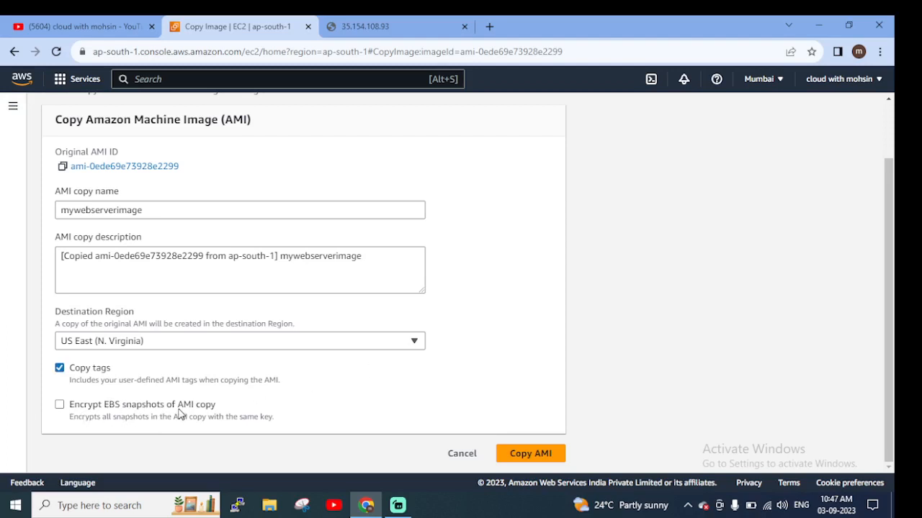
Try encrypting the EBS snapshots of the AMI copy, review the KMS key details, and turn the encryption back off
left_click(59, 407)
scroll(202, 399, "down", 3)
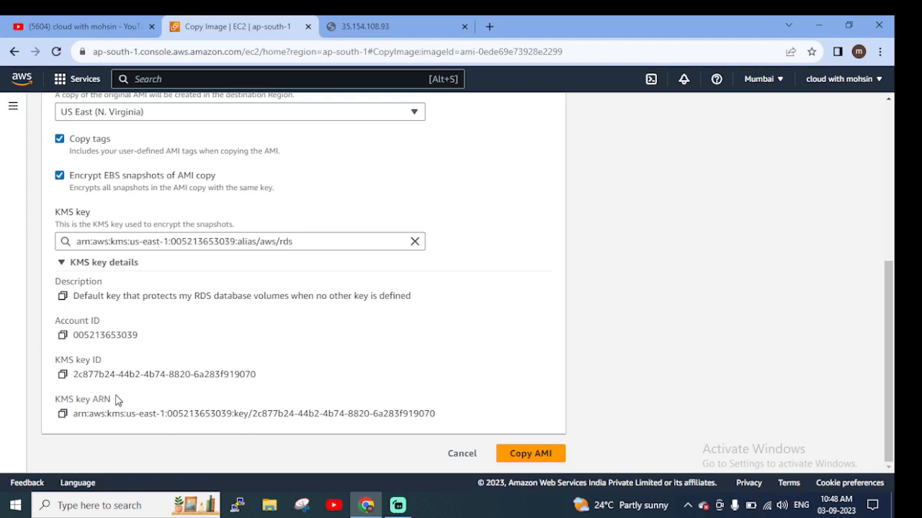
scroll(449, 405, "up", 1)
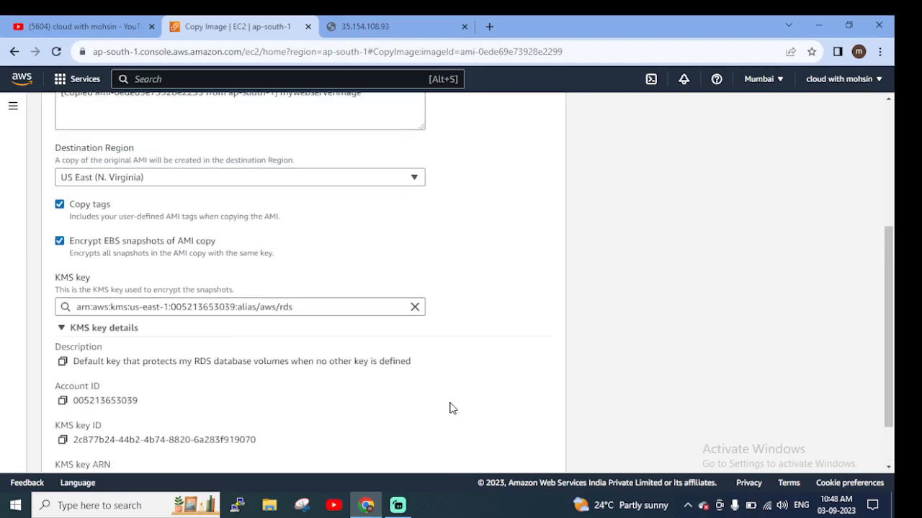
scroll(454, 410, "down", 1)
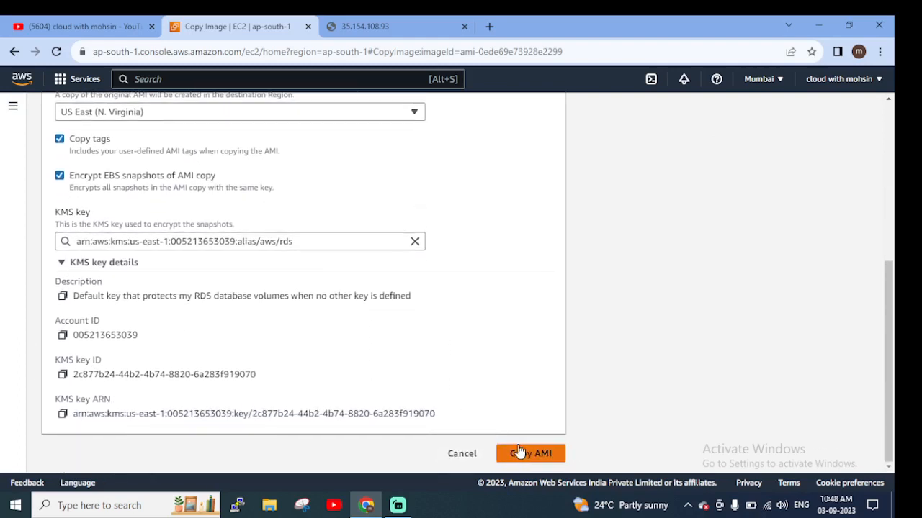
scroll(214, 263, "up", 1)
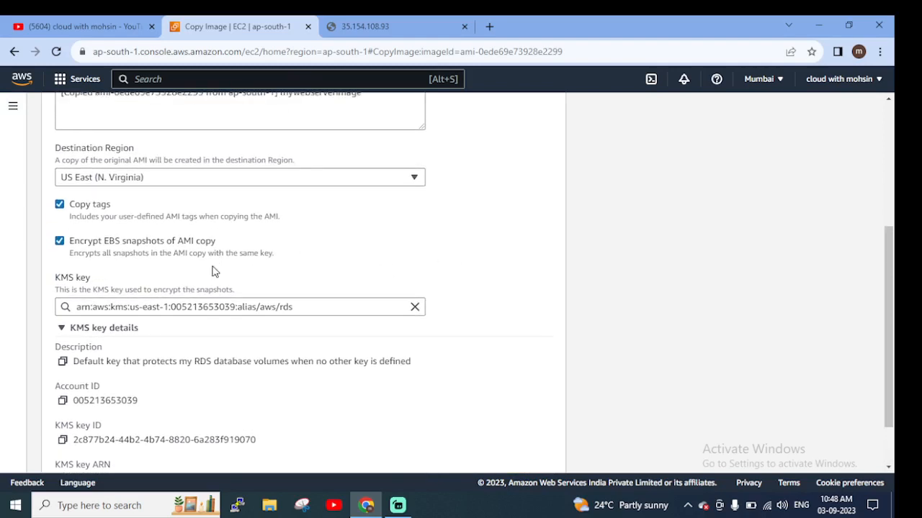
left_click(59, 243)
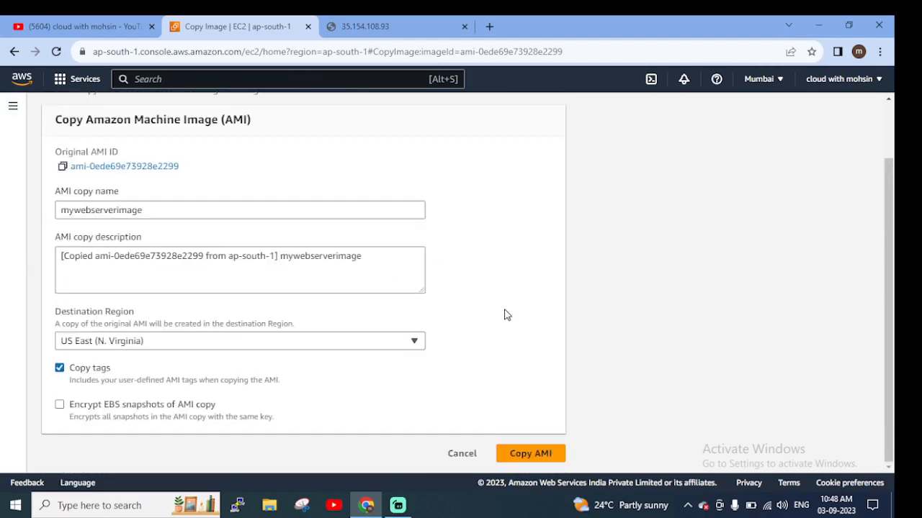
Start copying the AMI and examine the original AMI ID in the copy notice
left_click(532, 454)
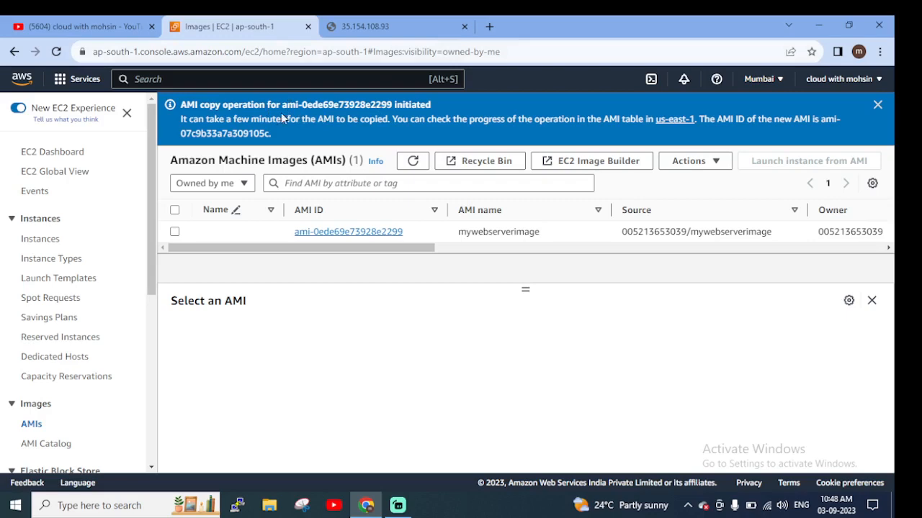
left_click_drag(282, 105, 392, 105)
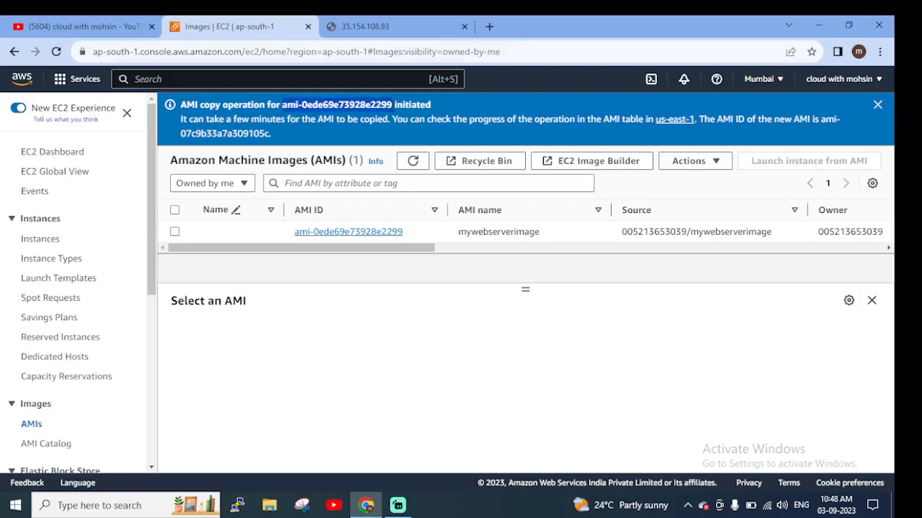
left_click(468, 318)
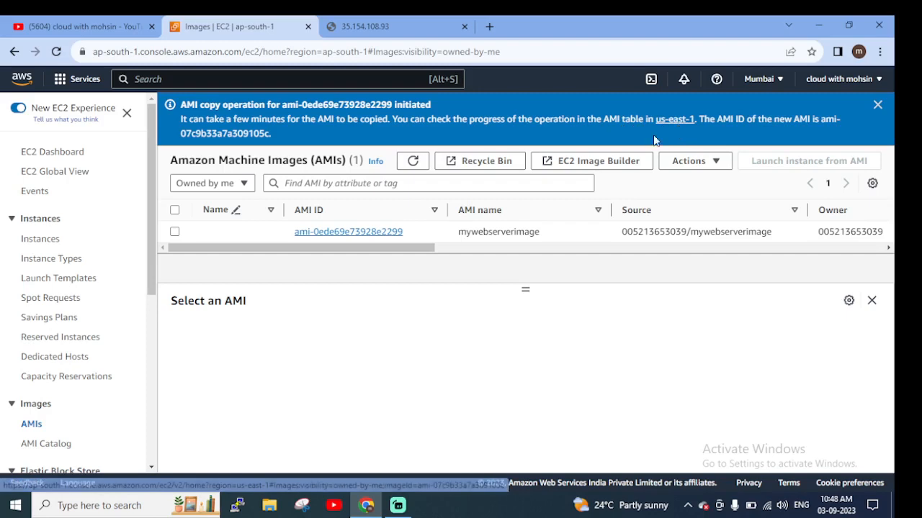
Switch the console to the US East (N. Virginia) Region, refresh its owned AMIs and check the copied image's status
left_click(761, 79)
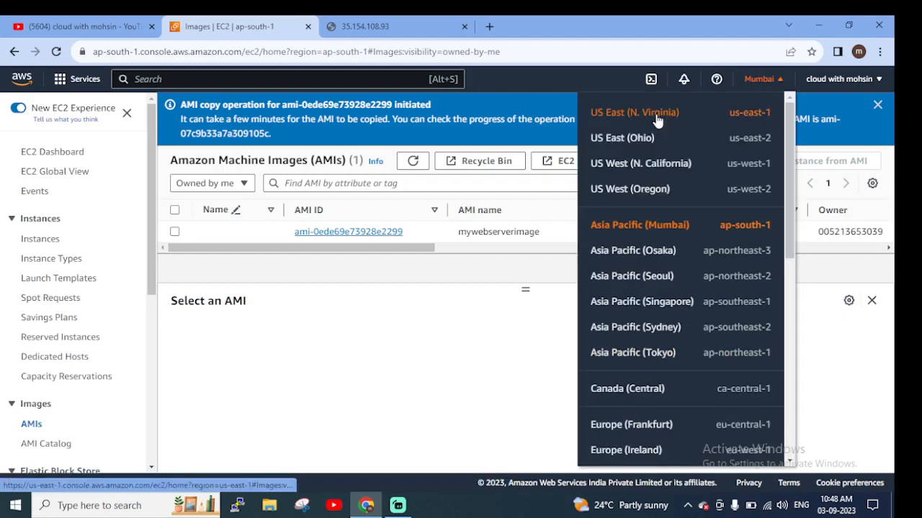
left_click(657, 115)
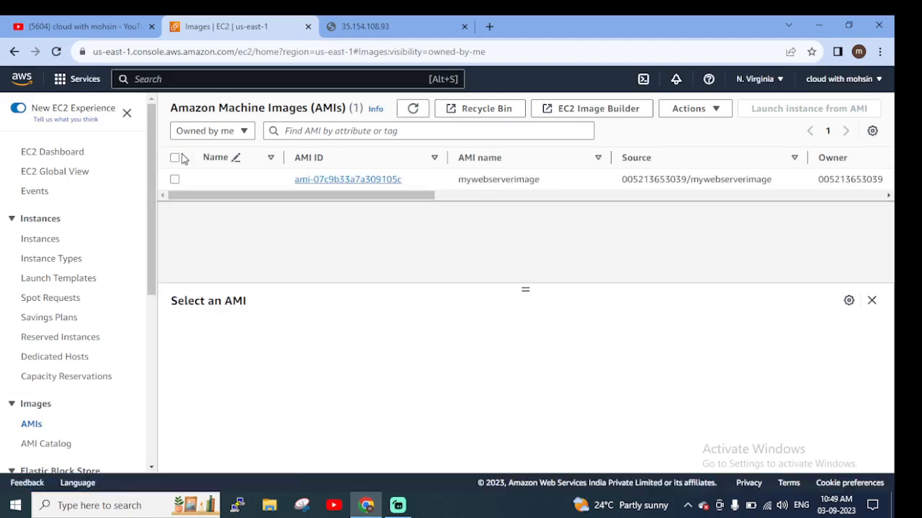
left_click_drag(331, 198, 684, 202)
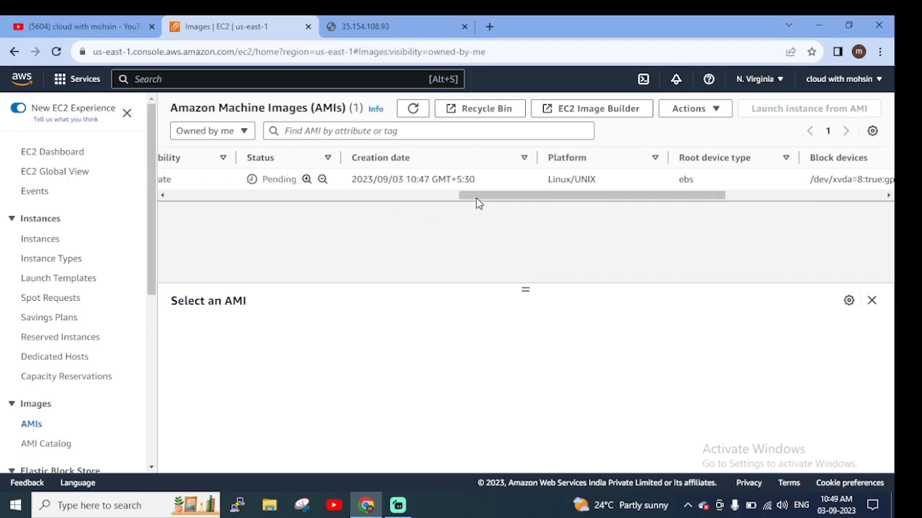
left_click_drag(472, 195, 288, 194)
left_click(413, 108)
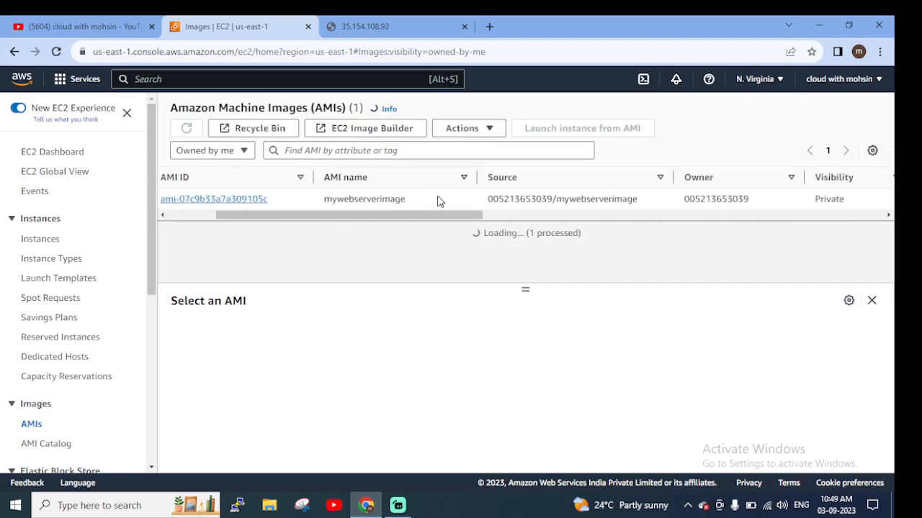
left_click_drag(447, 195, 123, 251)
scroll(85, 274, "down", 2)
scroll(101, 294, "up", 2)
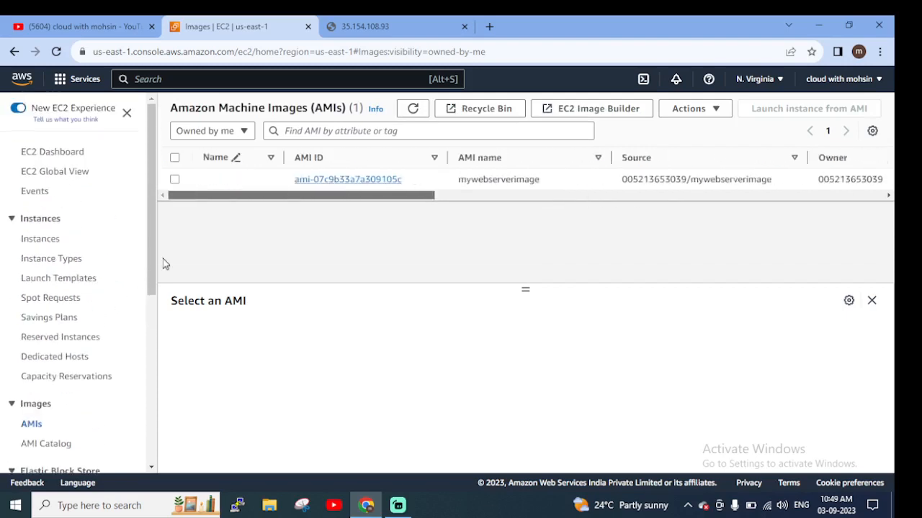
Start launching a new instance in the N. Virginia Region and name it mywebserver2
left_click(41, 242)
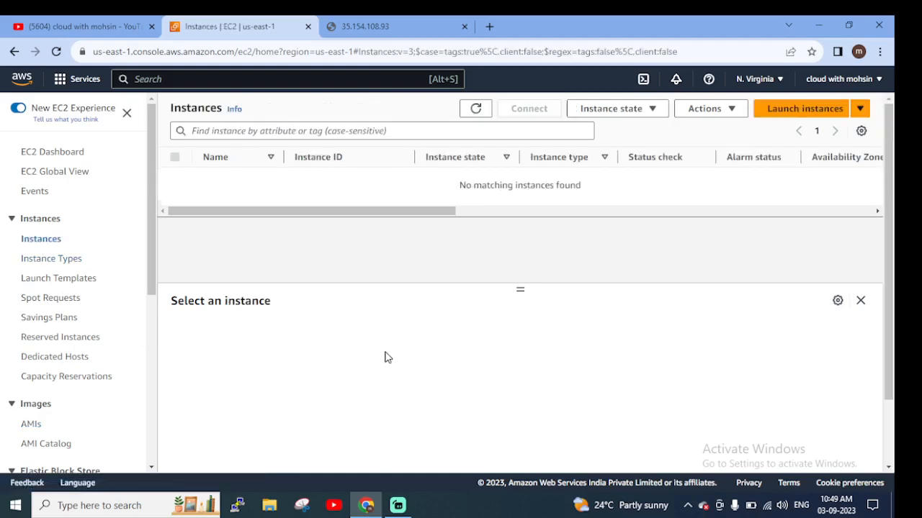
left_click(779, 108)
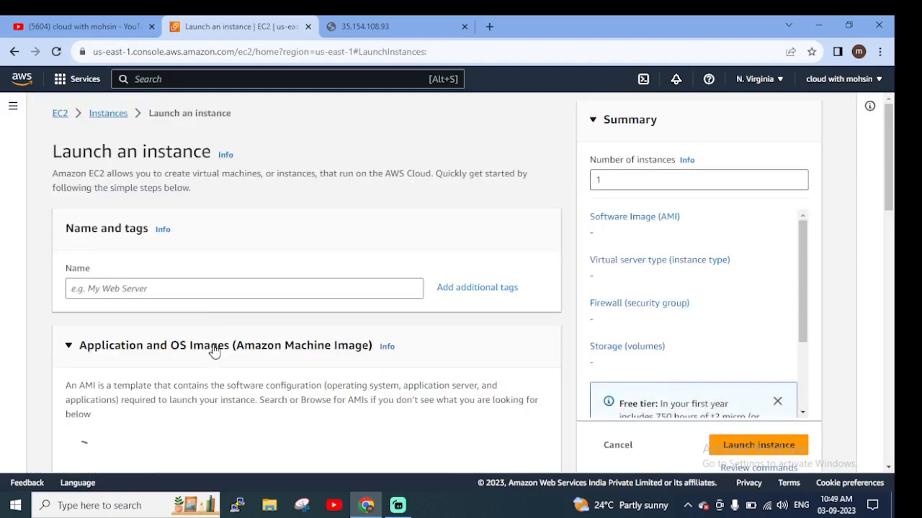
scroll(213, 349, "down", 1)
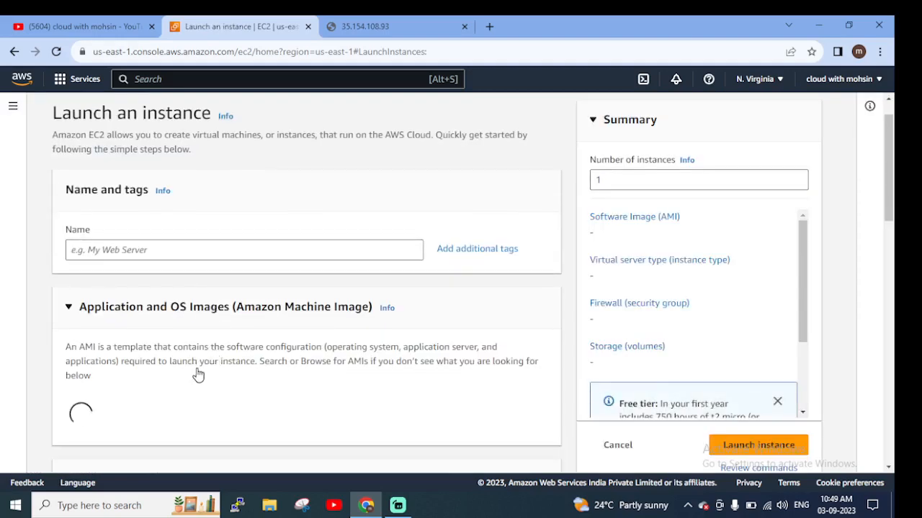
scroll(227, 402, "down", 1)
scroll(232, 405, "down", 6)
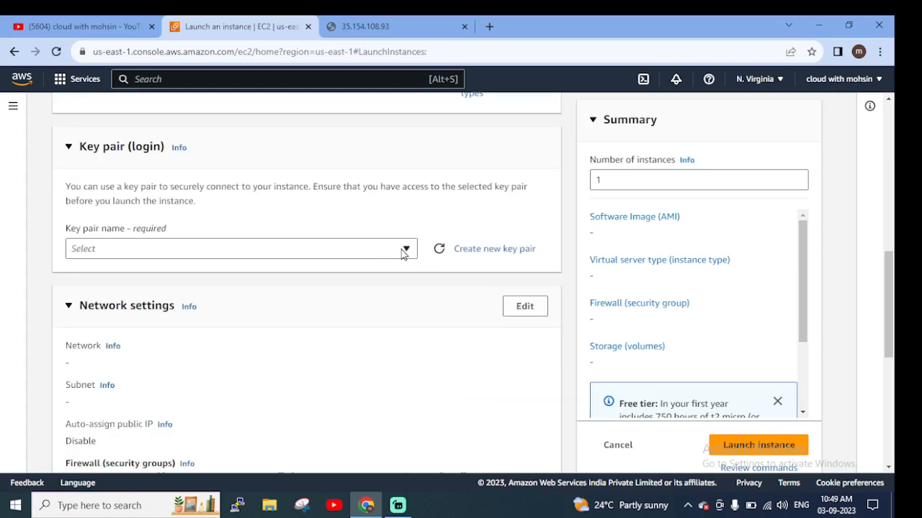
left_click(405, 249)
scroll(260, 231, "up", 4)
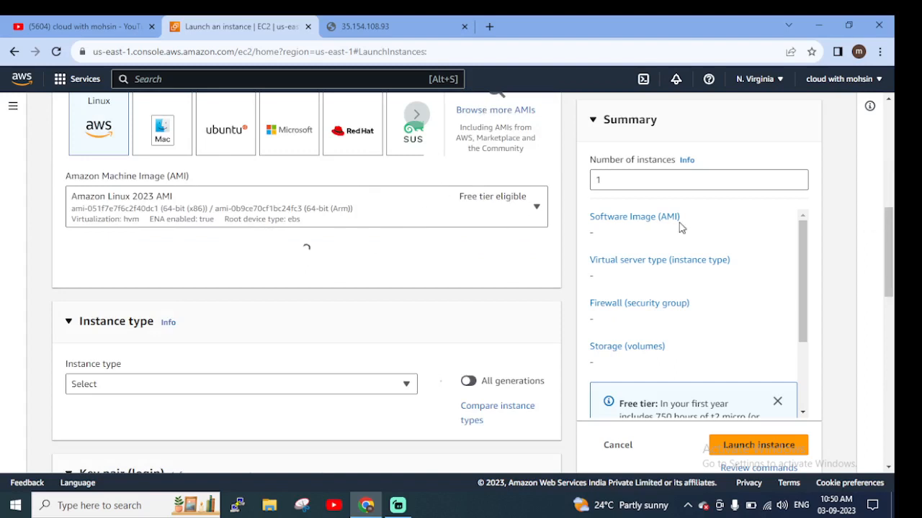
scroll(895, 226, "up", 6)
scroll(332, 315, "down", 2)
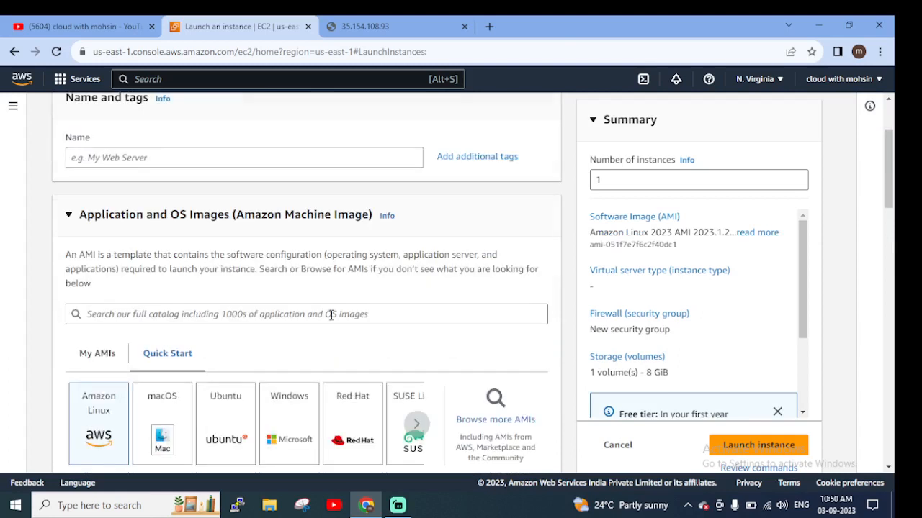
left_click(187, 153)
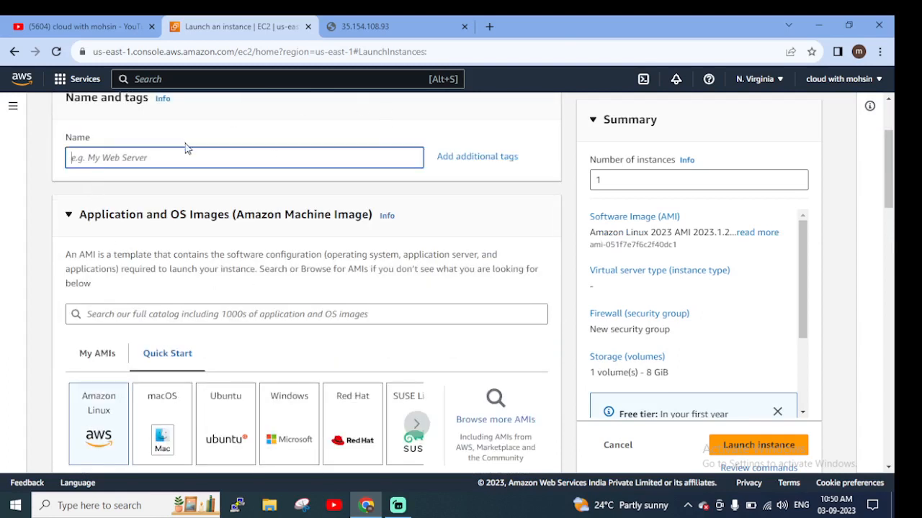
type("mywebserver2")
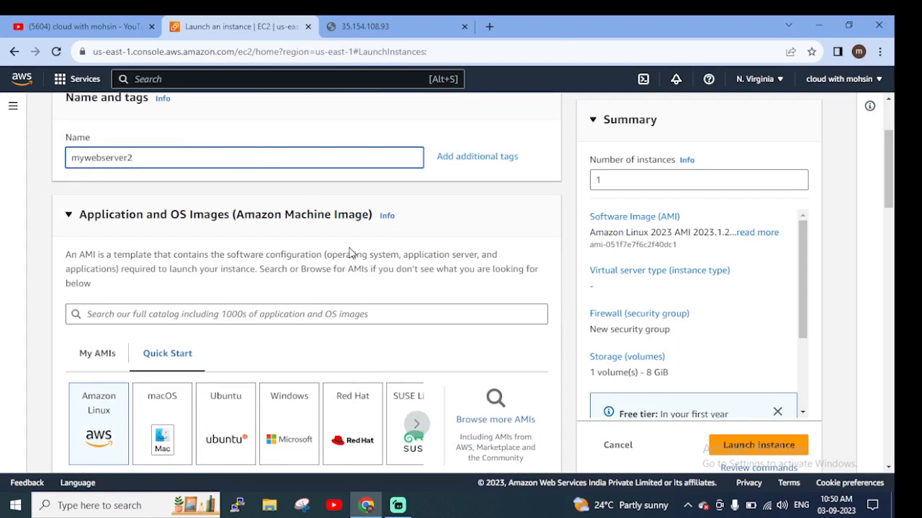
Choose the owned mywebserverimage AMI for the new instance, and leave the launch form for the EC2 dashboard
scroll(339, 319, "down", 2)
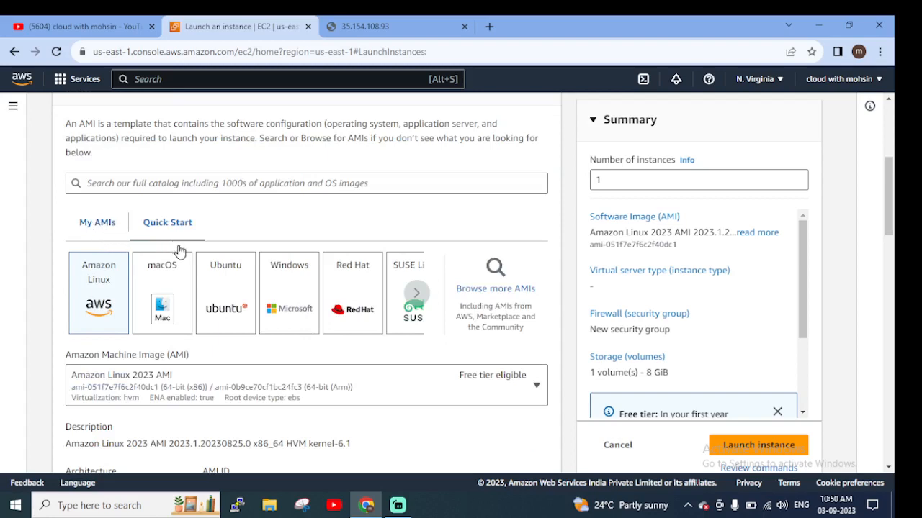
left_click(104, 225)
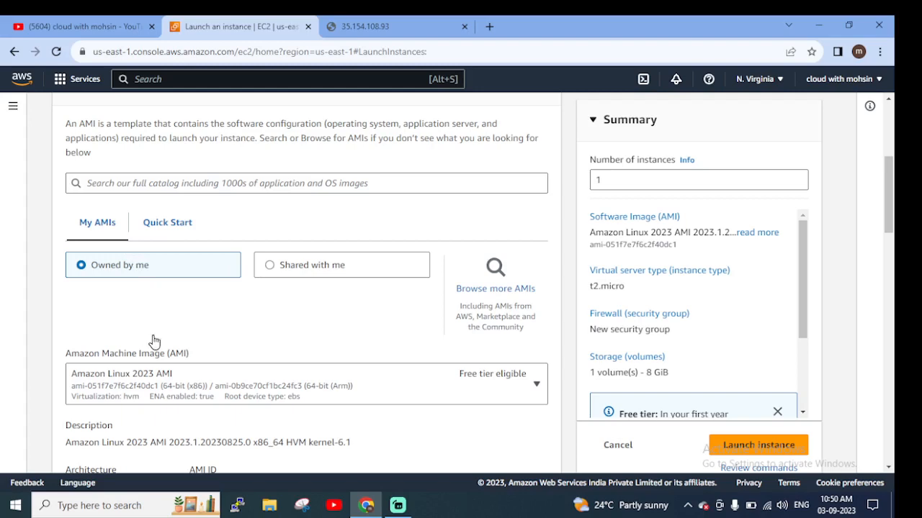
scroll(497, 382, "down", 2)
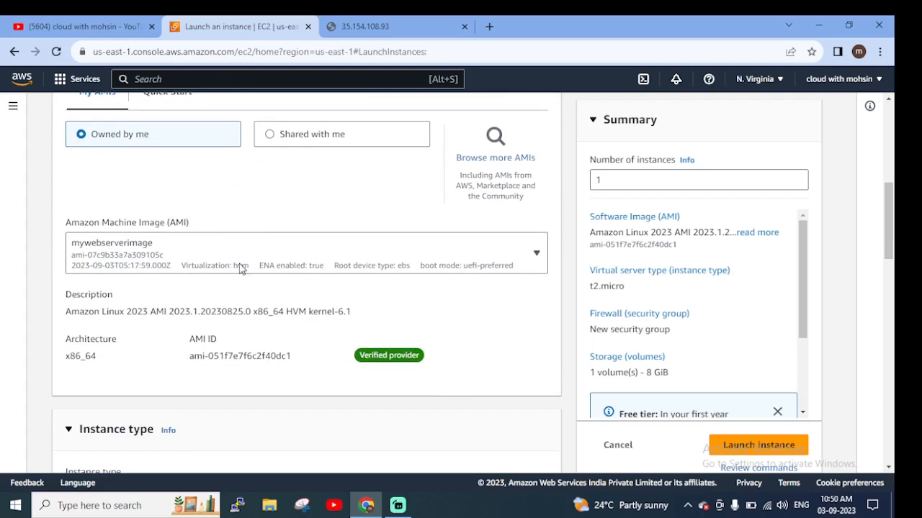
left_click(280, 266)
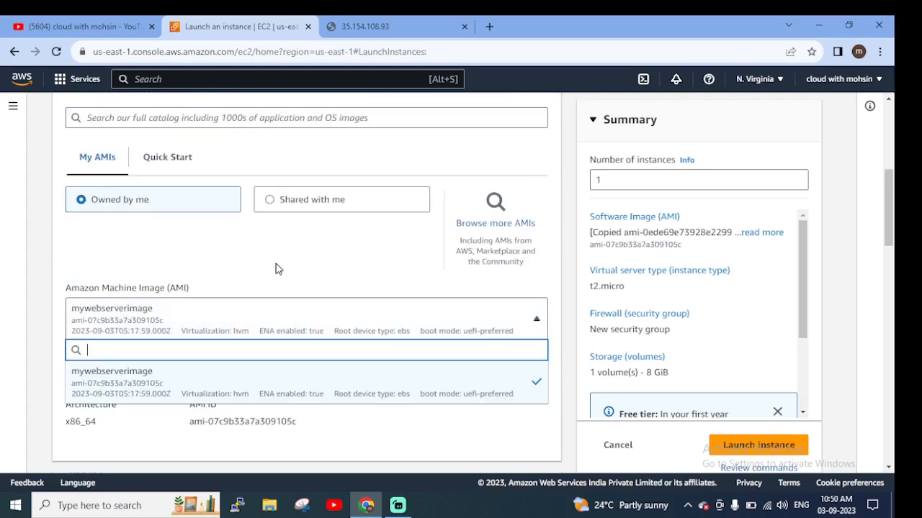
left_click(159, 317)
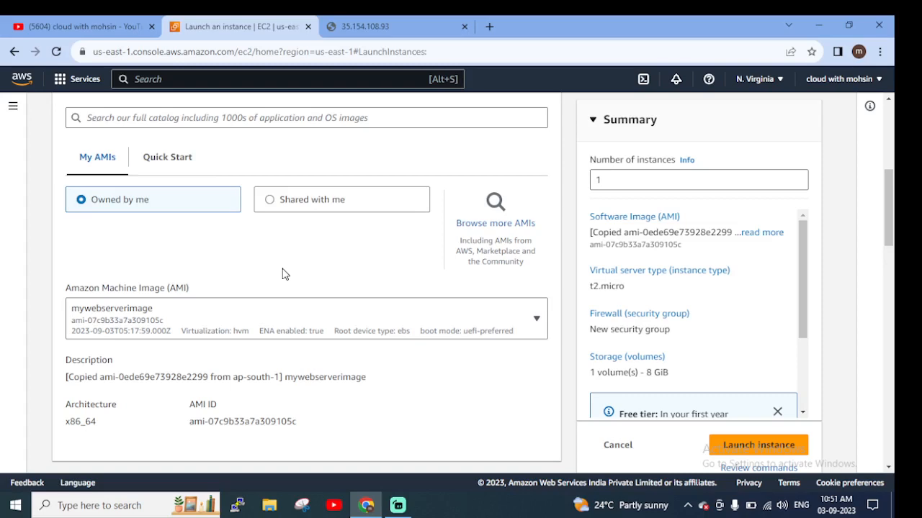
scroll(97, 162, "up", 5)
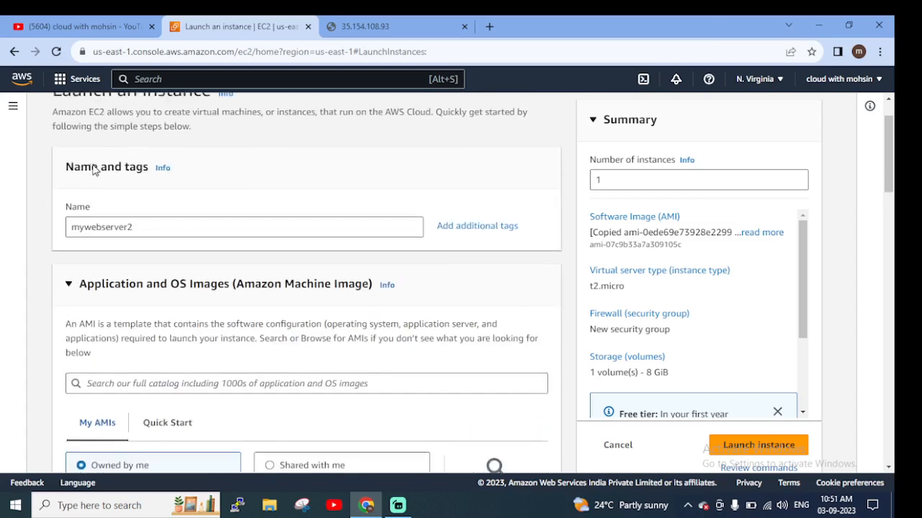
left_click(62, 115)
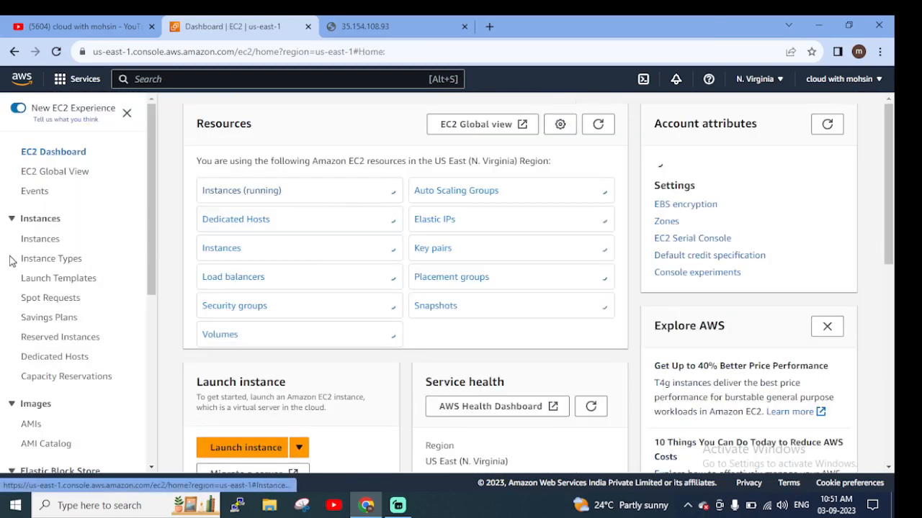
Check the copied mywebserverimage in the list of owned AMIs in the N. Virginia Region
scroll(59, 342, "down", 2)
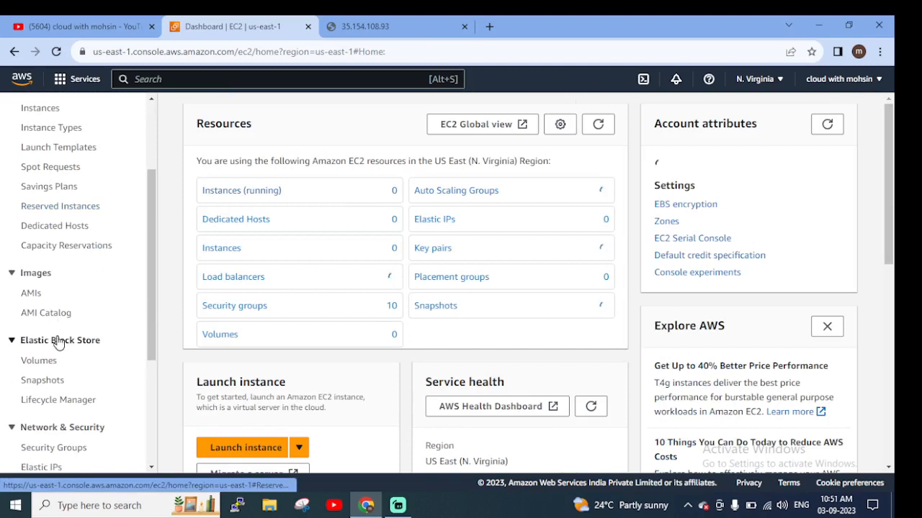
left_click(28, 296)
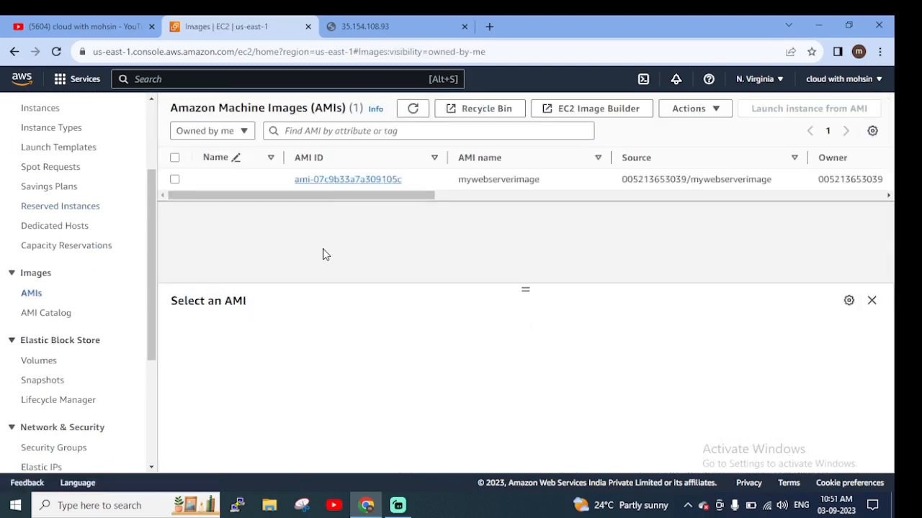
left_click_drag(329, 199, 107, 227)
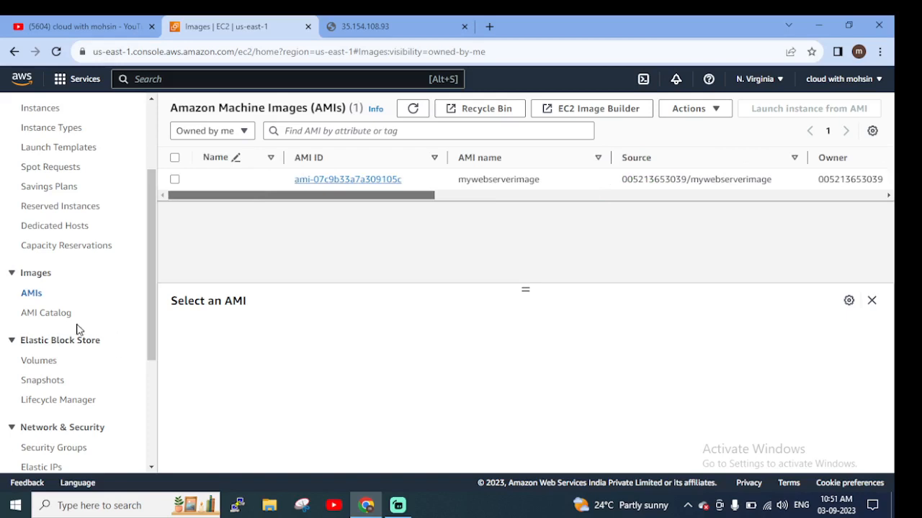
Start launching a new instance from the N. Virginia instances list, and view the original web server's page while the launch form loads
scroll(80, 330, "up", 3)
left_click(44, 247)
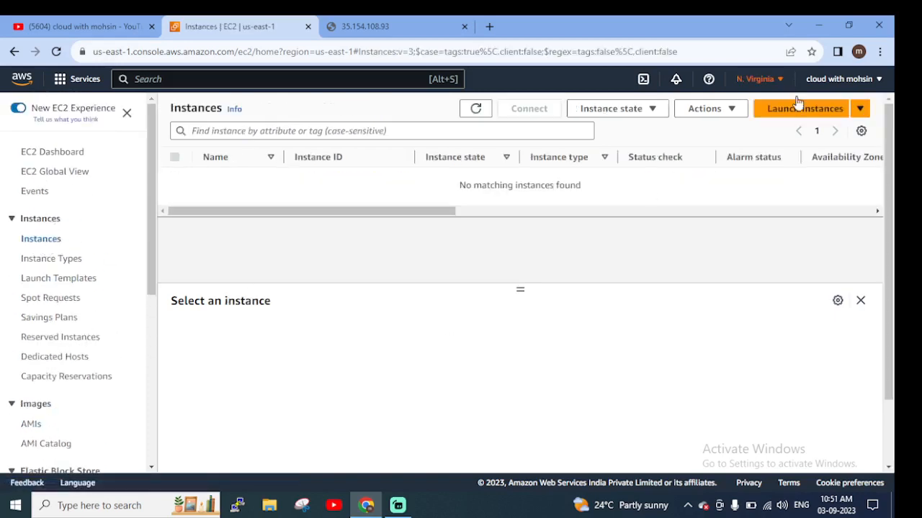
left_click(799, 109)
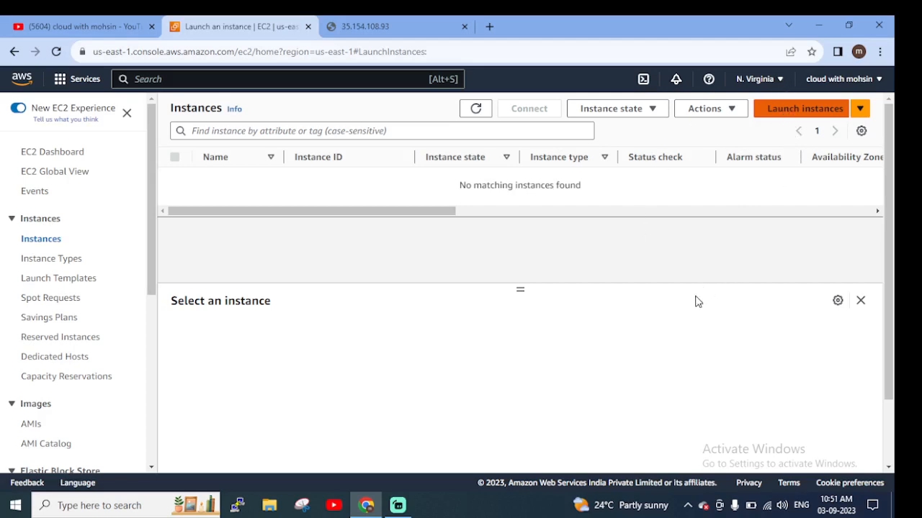
left_click(396, 31)
left_click(270, 29)
left_click(379, 29)
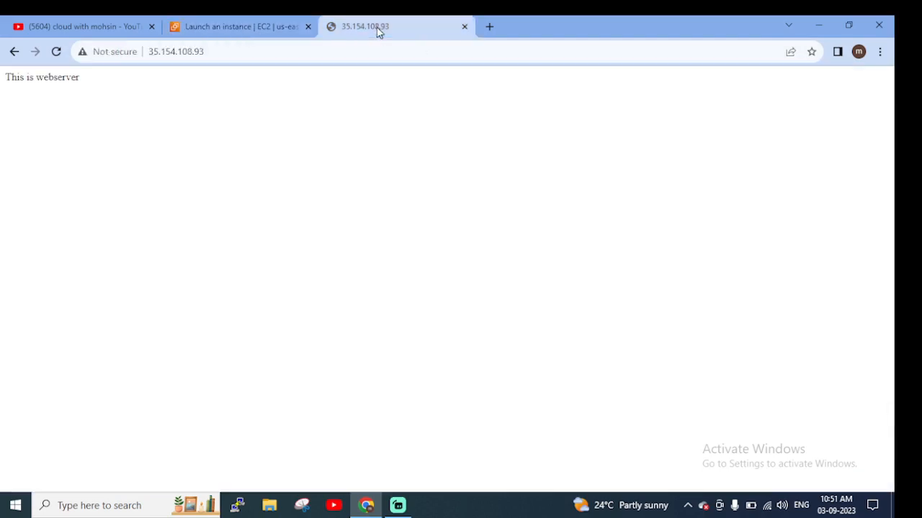
left_click(257, 28)
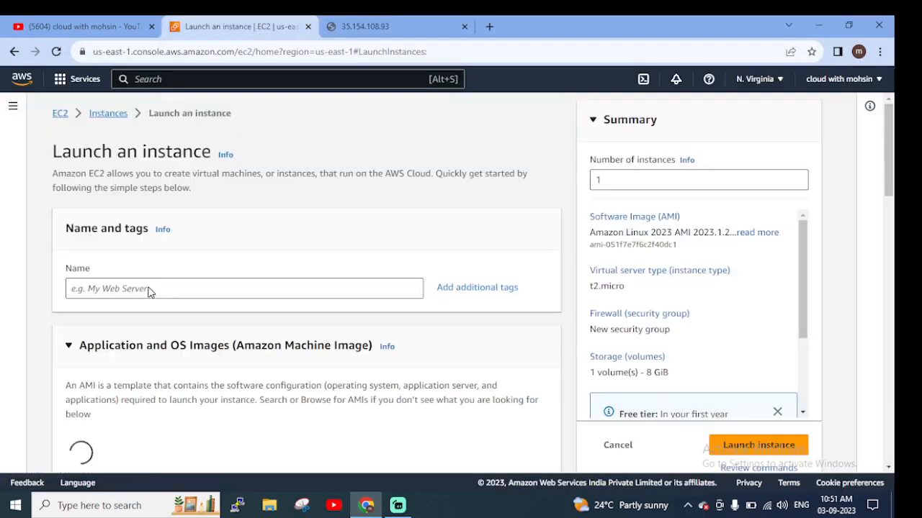
Name the new instance mywebserver2
left_click_drag(401, 233, 408, 275)
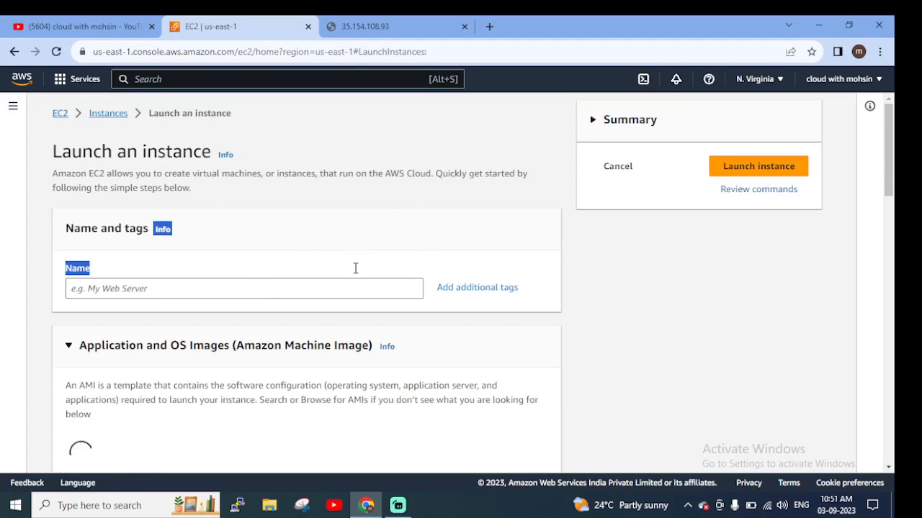
scroll(333, 249, "down", 4)
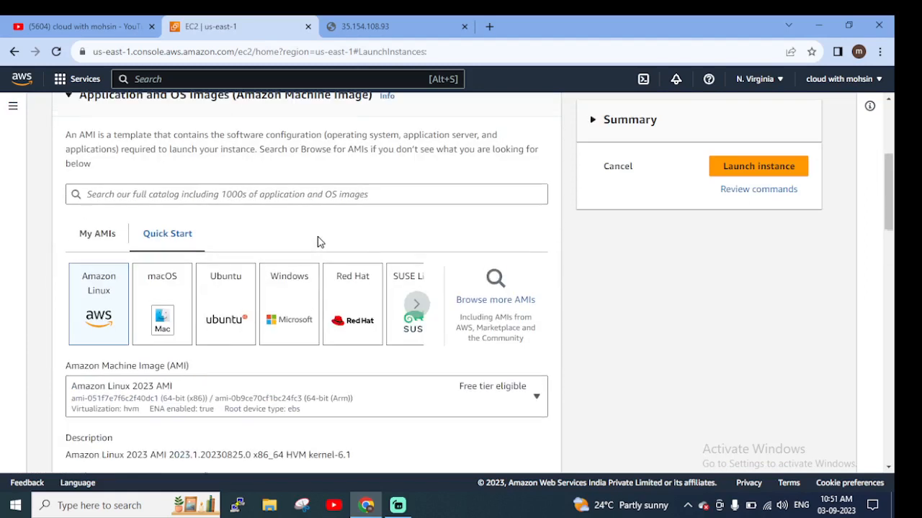
scroll(205, 248, "up", 4)
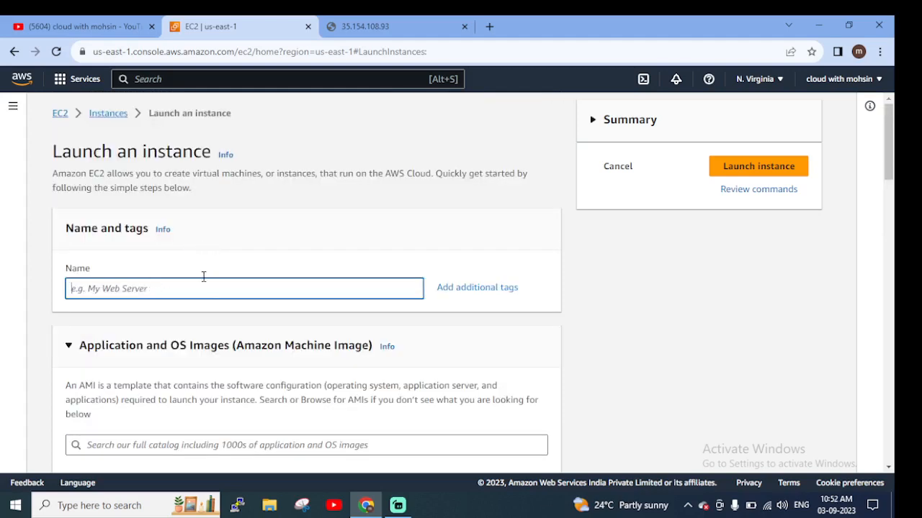
type("my")
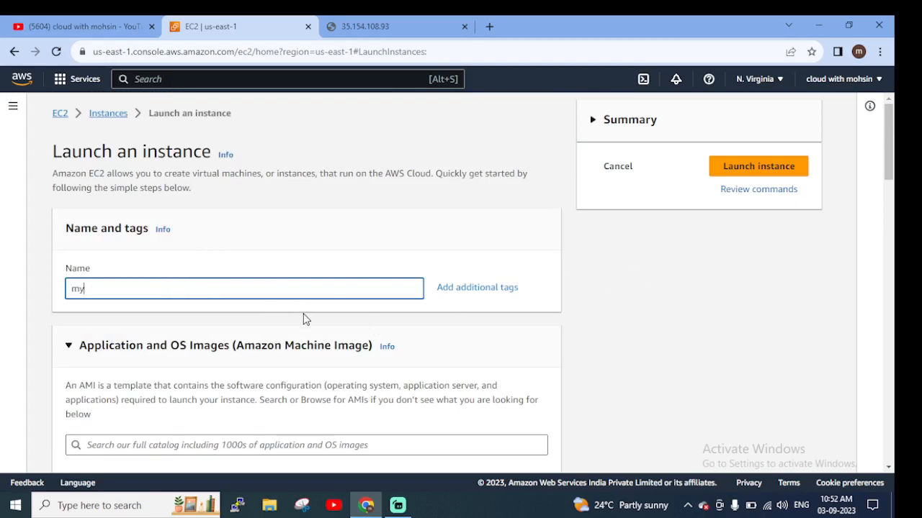
type("webserver2")
Choose the owned mywebserverimage AMI as the image for mywebserver2
scroll(141, 285, "down", 2)
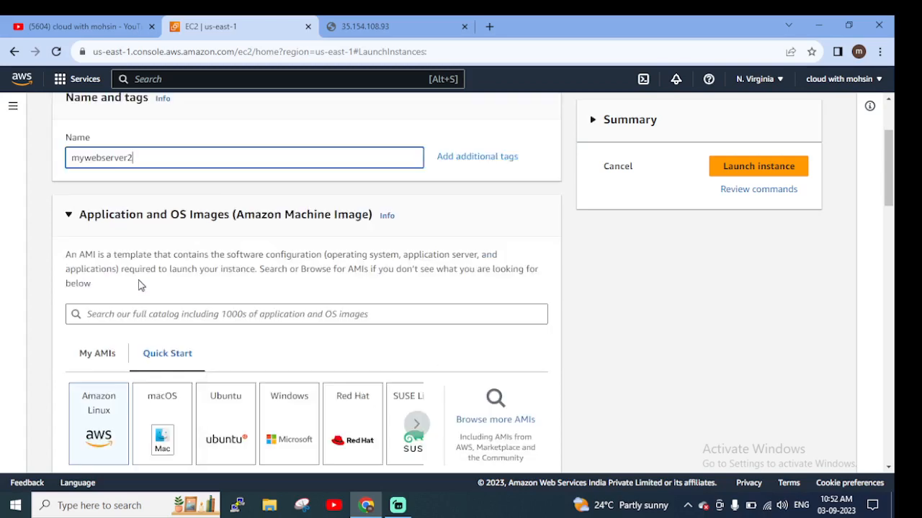
scroll(128, 256, "down", 2)
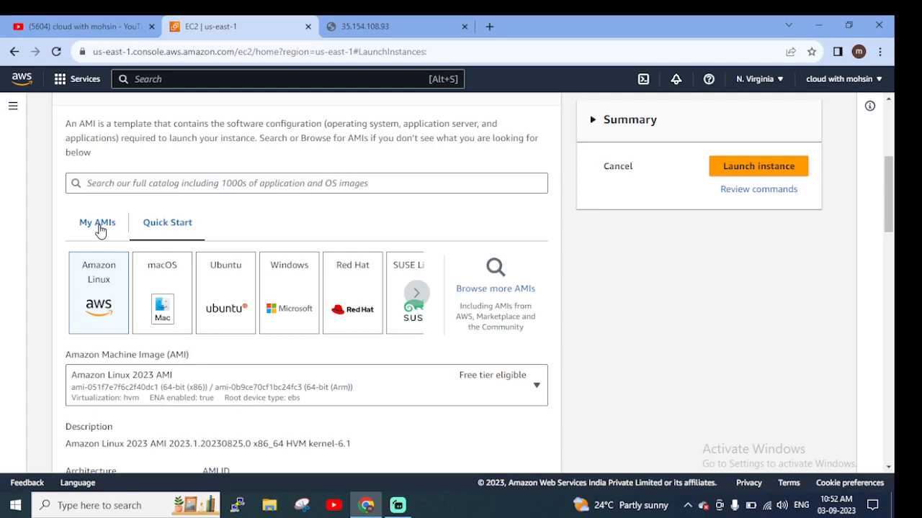
left_click(100, 228)
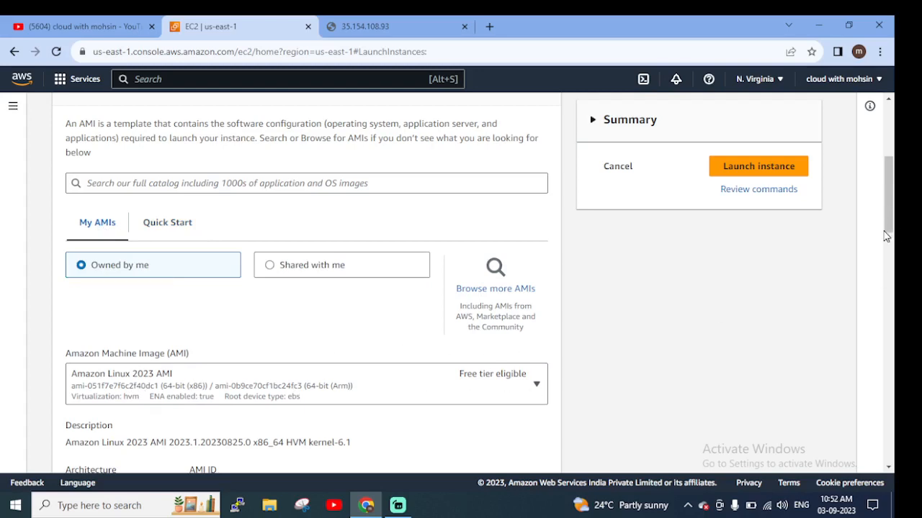
left_click(119, 389)
scroll(894, 277, "down", 2)
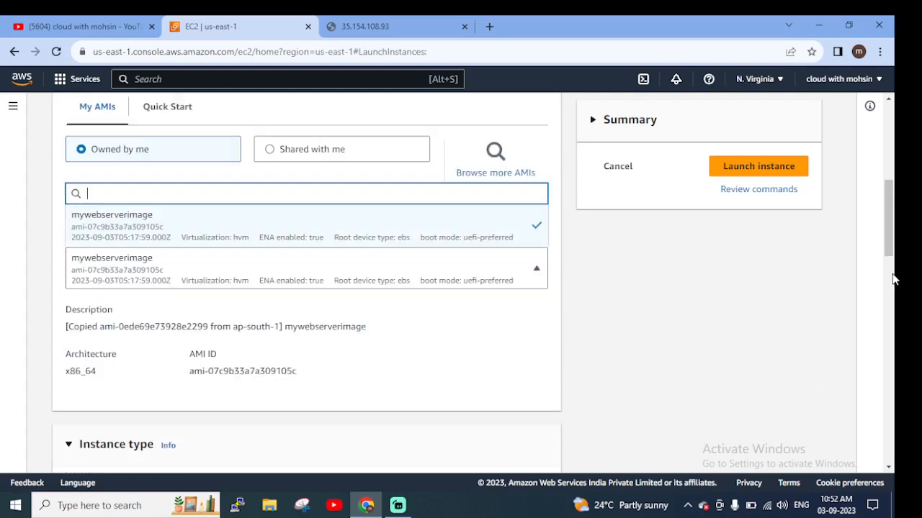
scroll(257, 349, "down", 1)
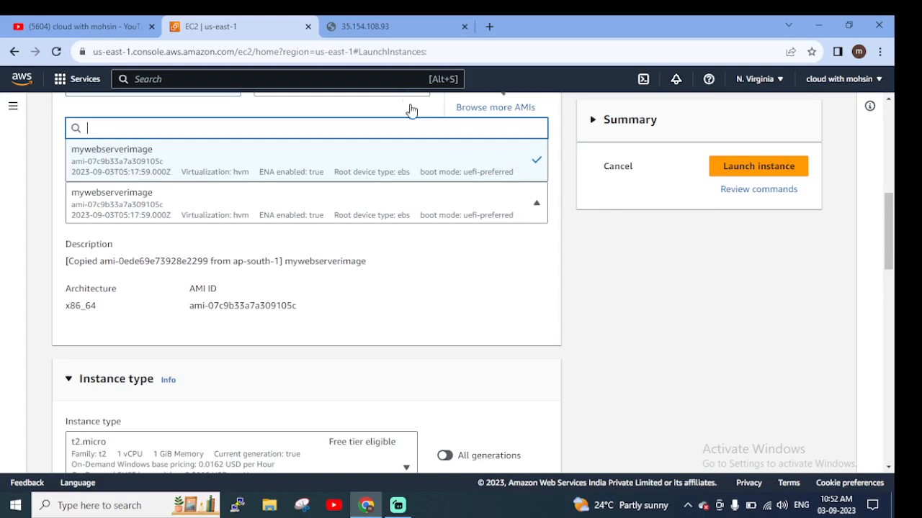
Allow HTTPS and HTTP traffic from the internet in the instance's new security group, and review the storage settings
scroll(408, 393, "down", 9)
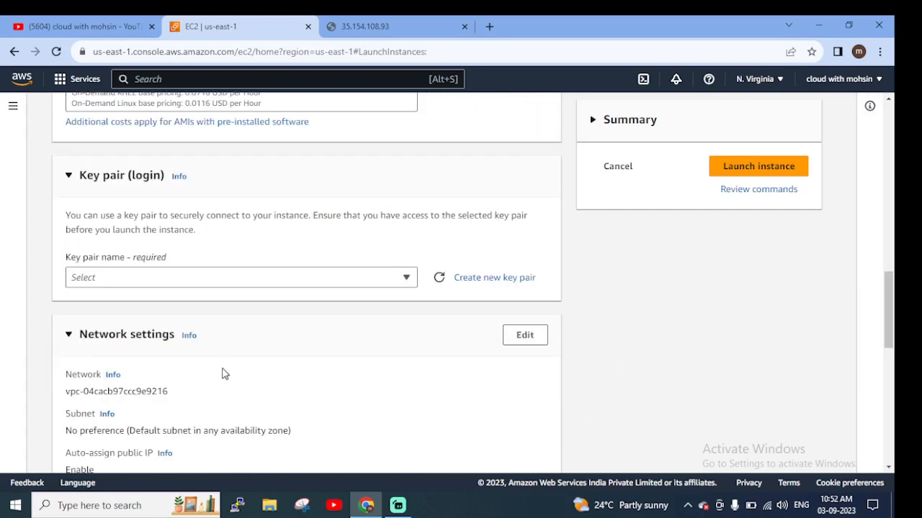
scroll(216, 360, "down", 2)
scroll(159, 302, "down", 2)
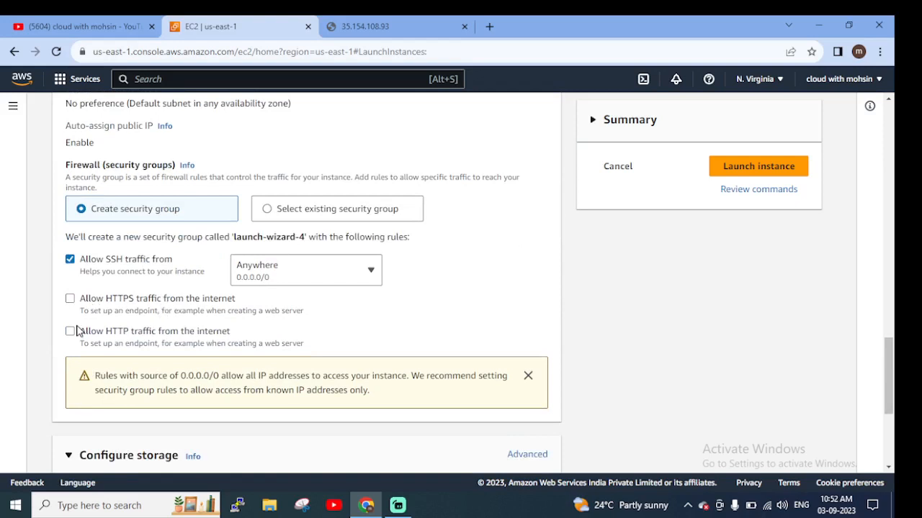
left_click(70, 299)
left_click(70, 332)
scroll(159, 297, "down", 2)
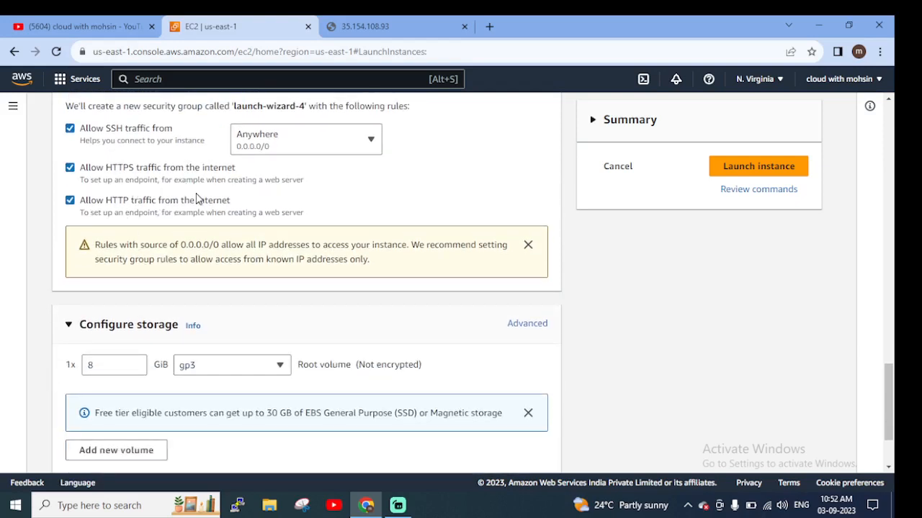
scroll(244, 202, "down", 2)
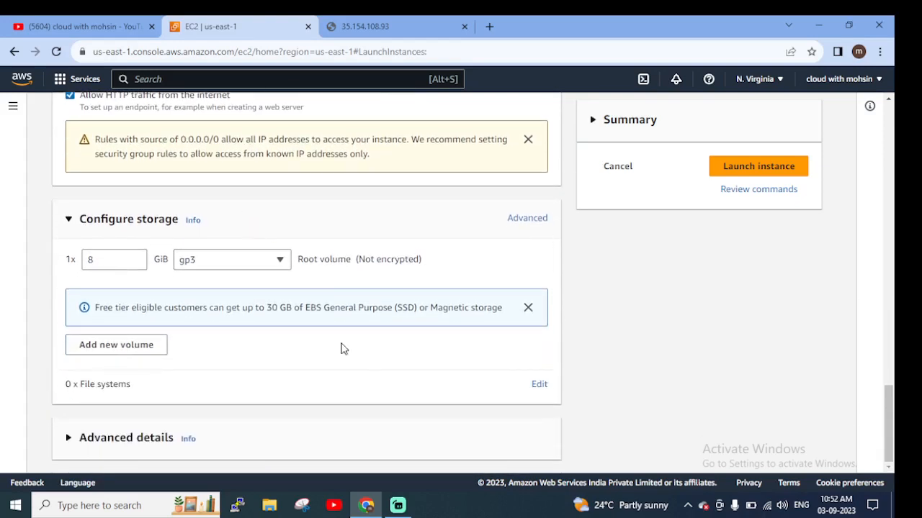
Select the existing key pair mykeypair for logging in to the instance
scroll(697, 270, "up", 15)
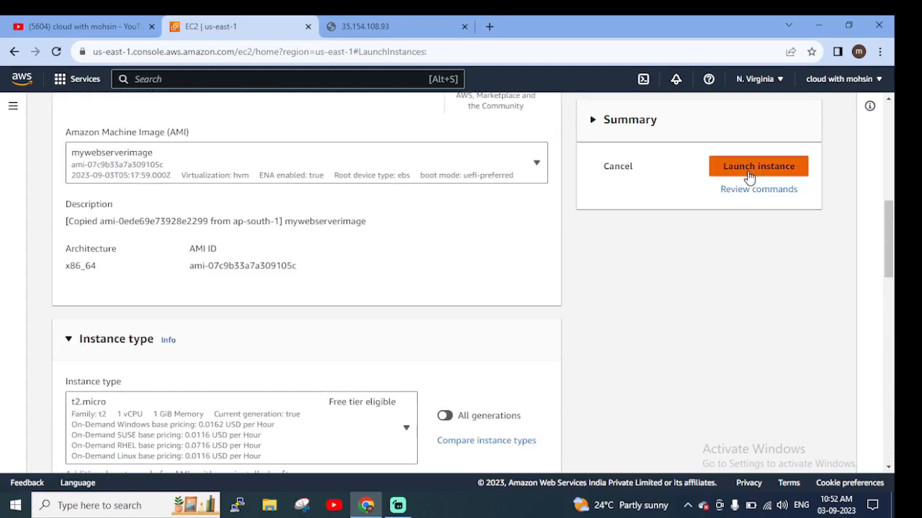
scroll(740, 350, "down", 1)
scroll(738, 350, "down", 7)
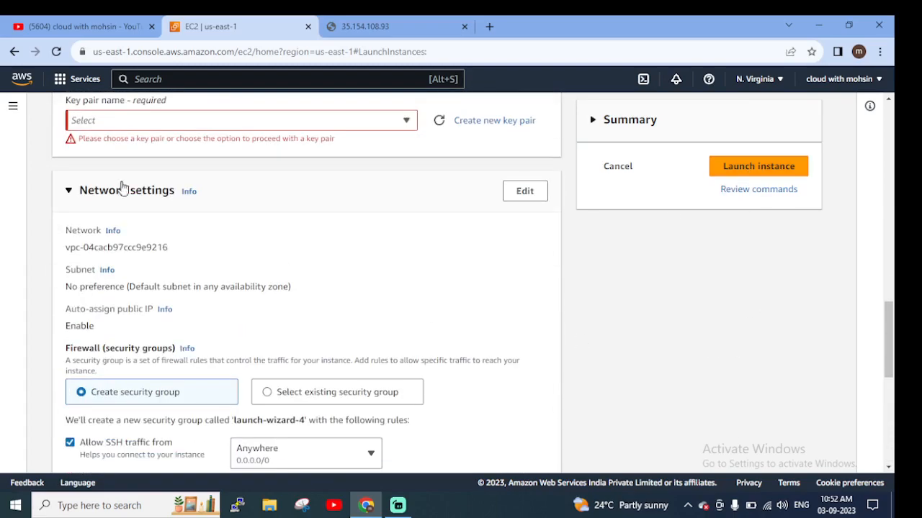
scroll(216, 161, "up", 2)
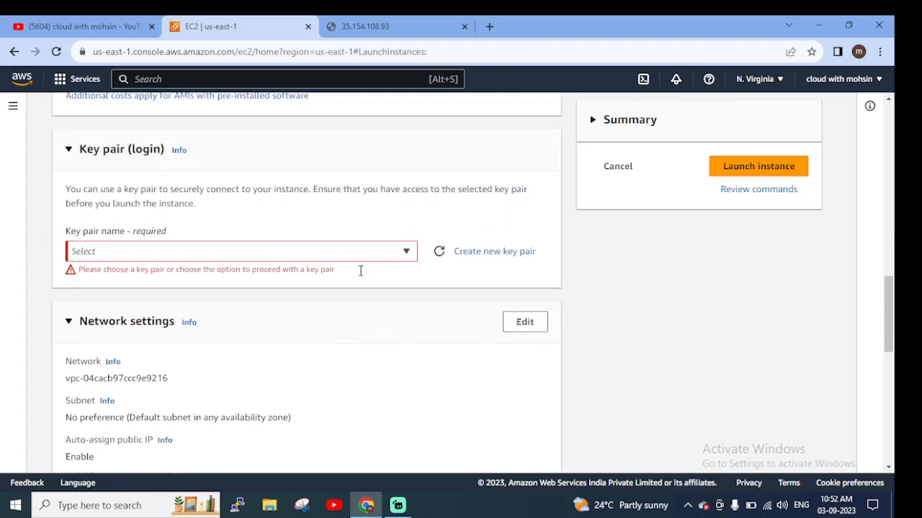
left_click(407, 252)
scroll(119, 353, "down", 3)
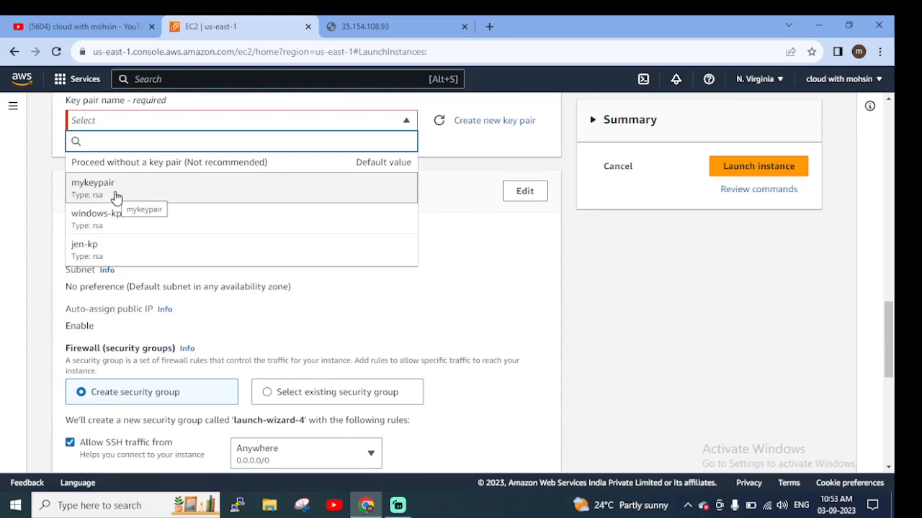
left_click(115, 198)
Review the remaining network and storage settings and launch the mywebserver2 instance
scroll(303, 388, "down", 1)
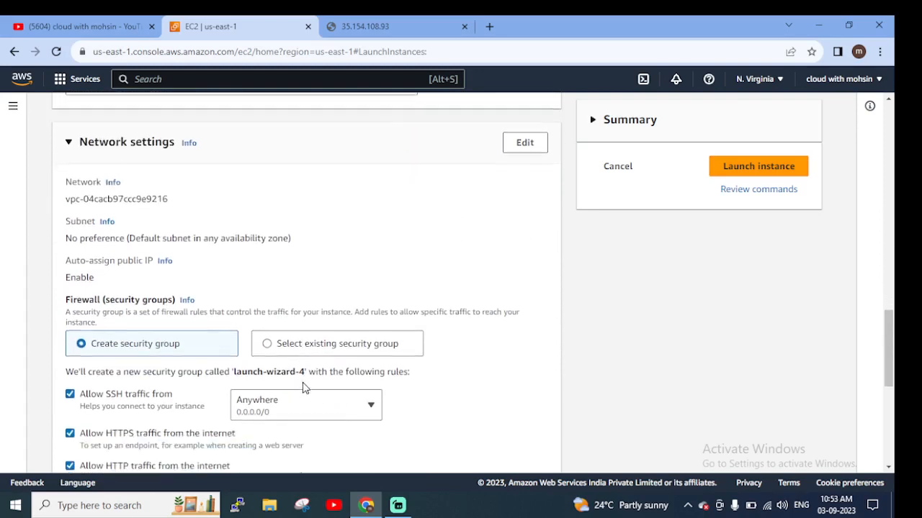
scroll(304, 387, "down", 7)
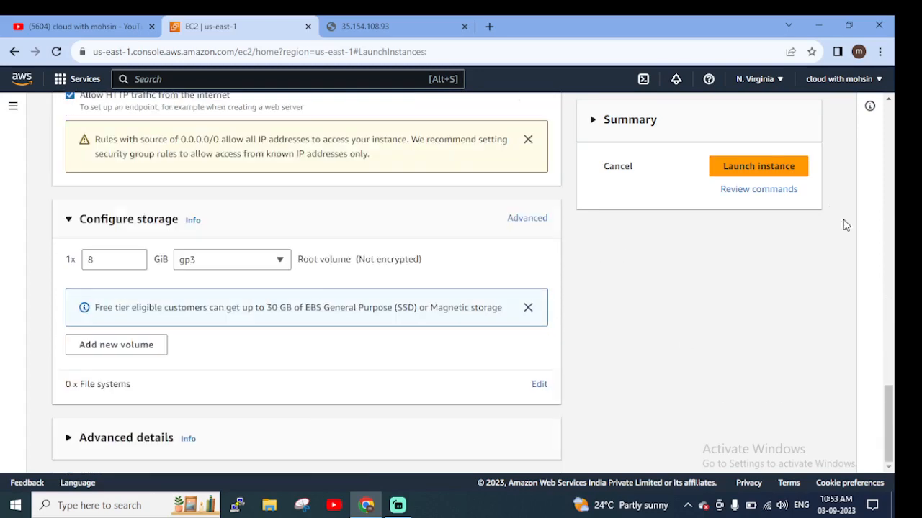
left_click(761, 170)
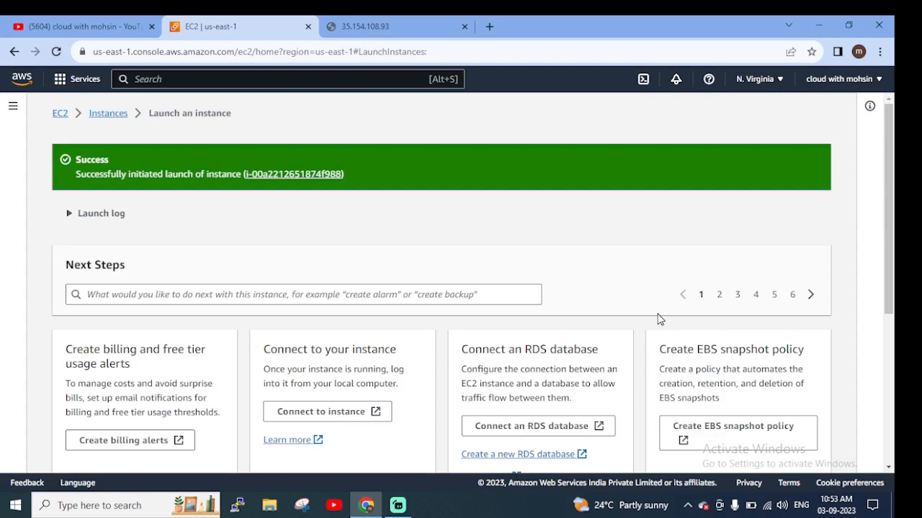
Open the launched instance in the instances list and look up its state and public IPv4 address
left_click(267, 176)
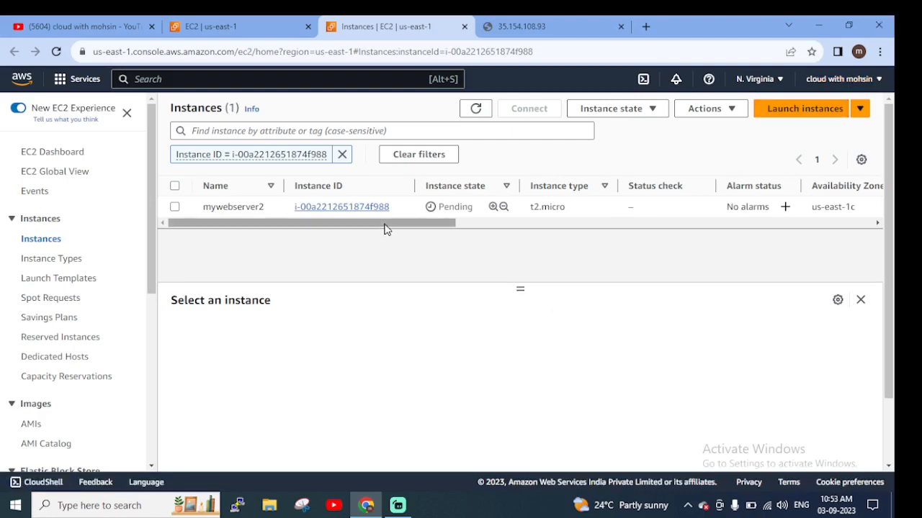
left_click_drag(384, 229, 487, 226)
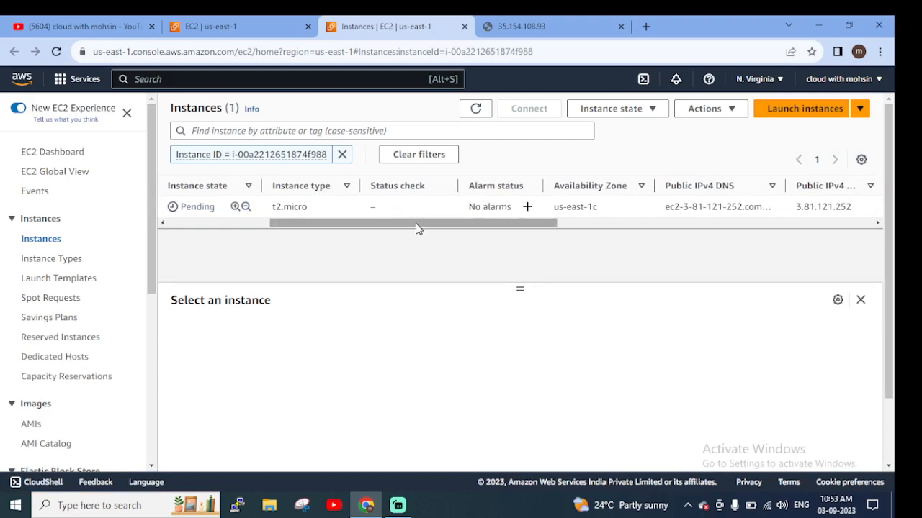
left_click_drag(415, 228, 177, 232)
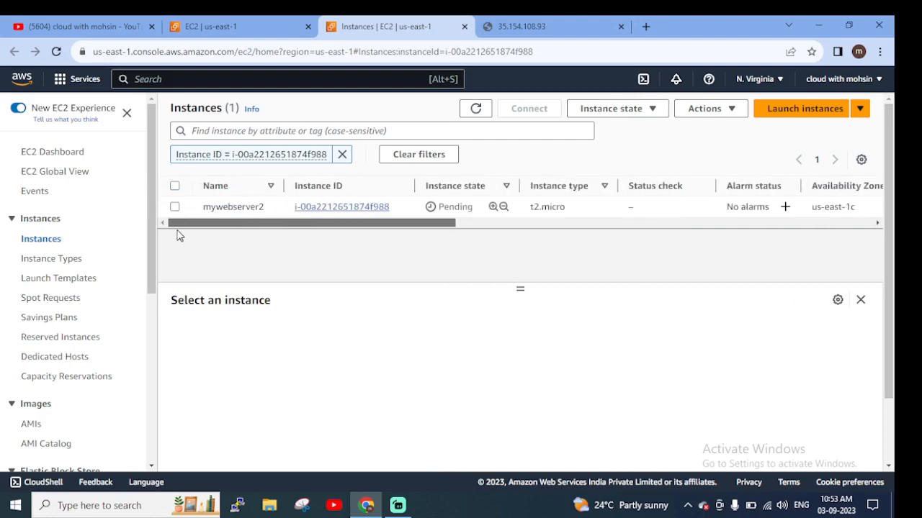
Refresh the instances list repeatedly and check mywebserver2's instance state, status check and public address
left_click(476, 109)
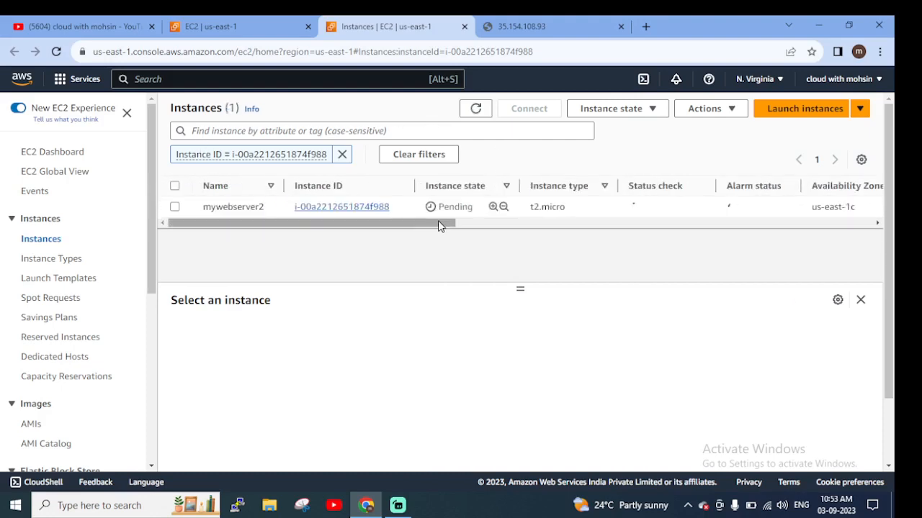
left_click_drag(458, 224, 500, 228)
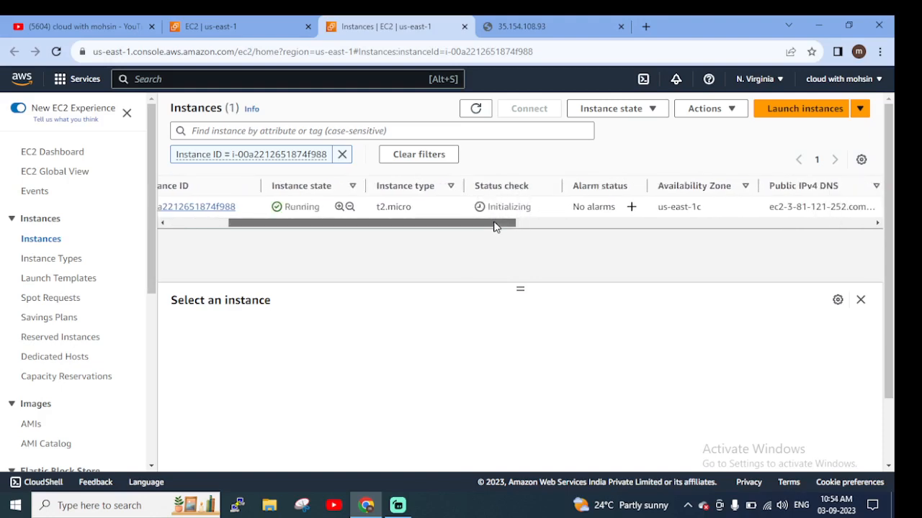
left_click_drag(494, 222, 425, 227)
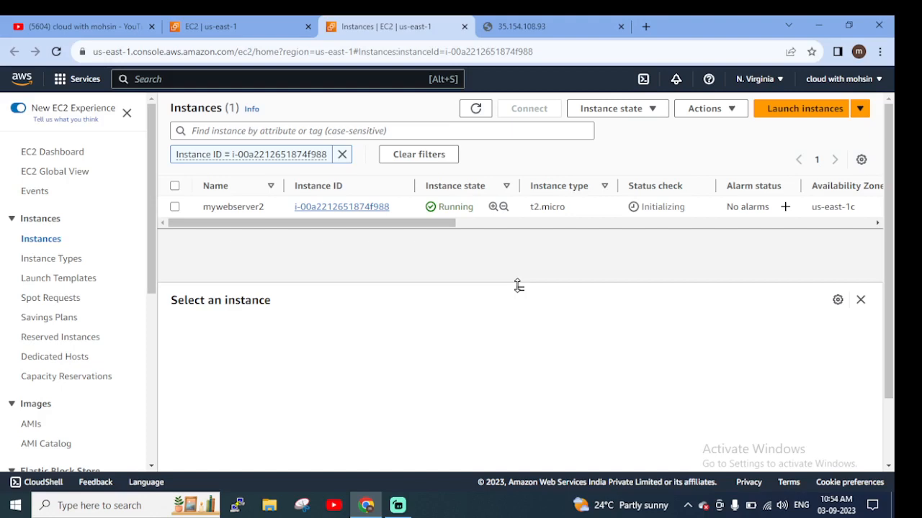
left_click(475, 108)
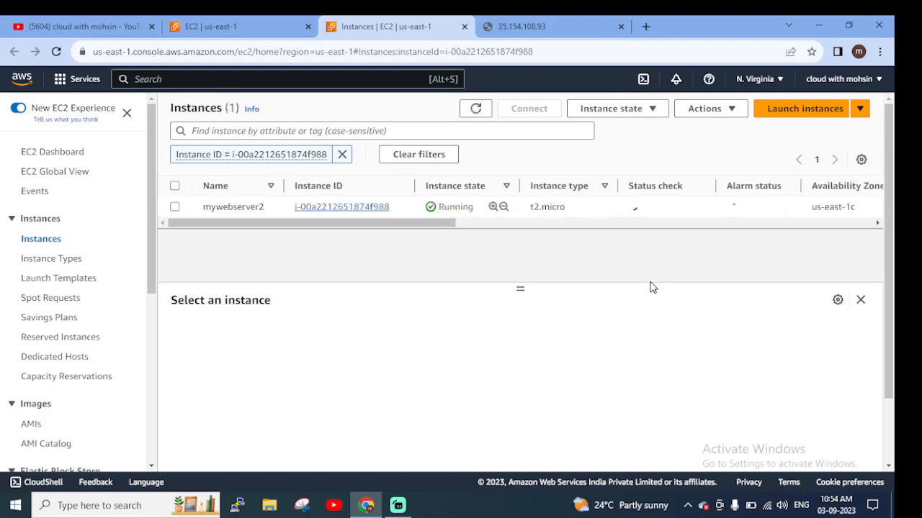
left_click_drag(384, 224, 514, 236)
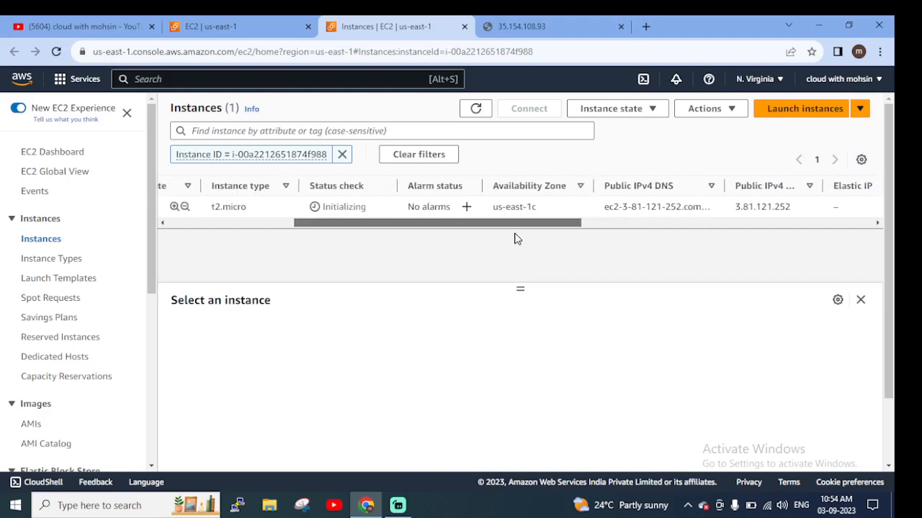
Refresh the filtered instances list and check whether mywebserver2's status check has finished
left_click(475, 108)
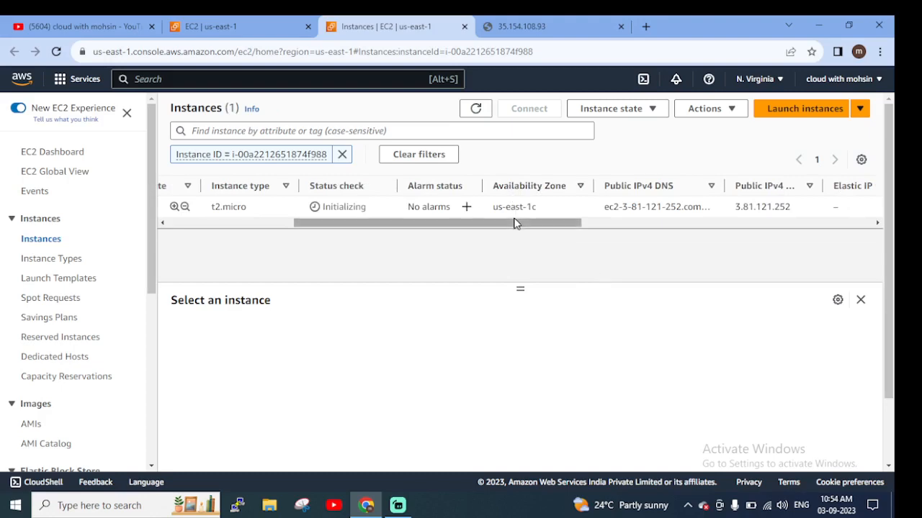
left_click_drag(514, 229, 365, 240)
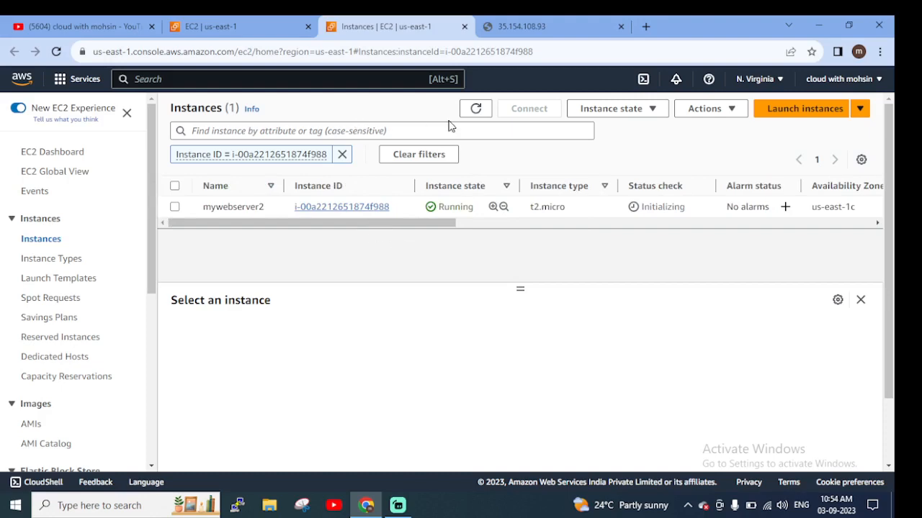
left_click(475, 108)
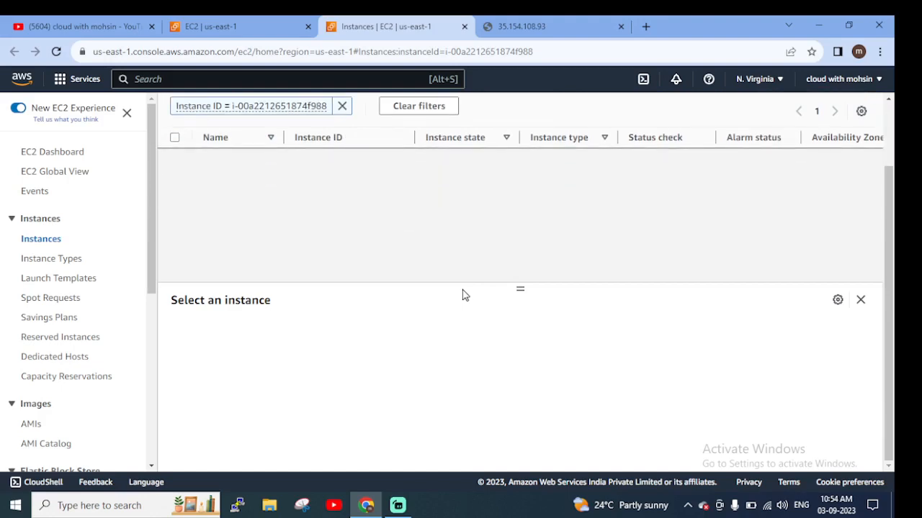
Open mywebserver2's instance summary and review its addresses, instance state and AMI details
left_click(334, 207)
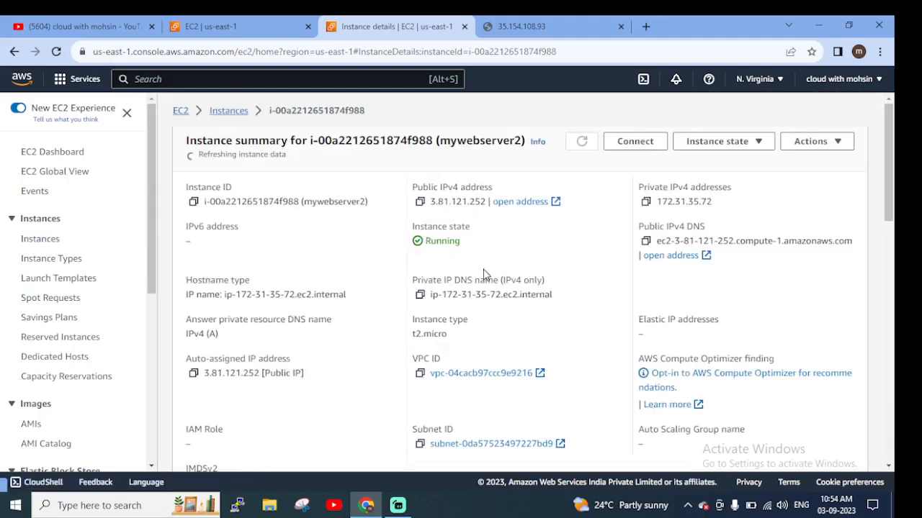
scroll(470, 271, "down", 3)
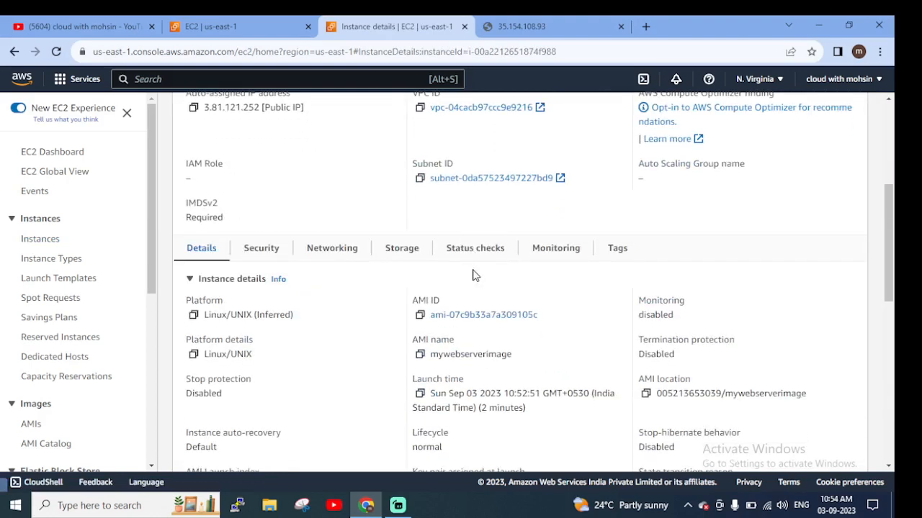
scroll(471, 272, "up", 4)
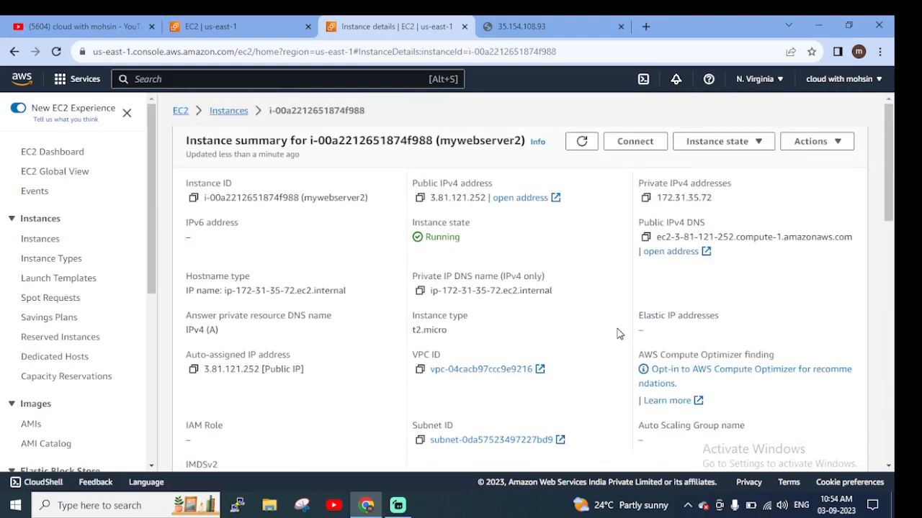
scroll(615, 334, "down", 3)
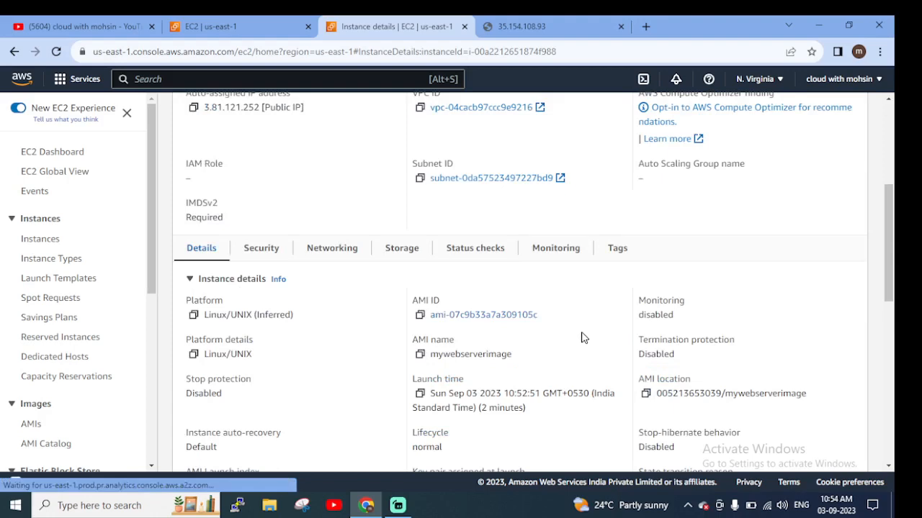
scroll(581, 335, "up", 3)
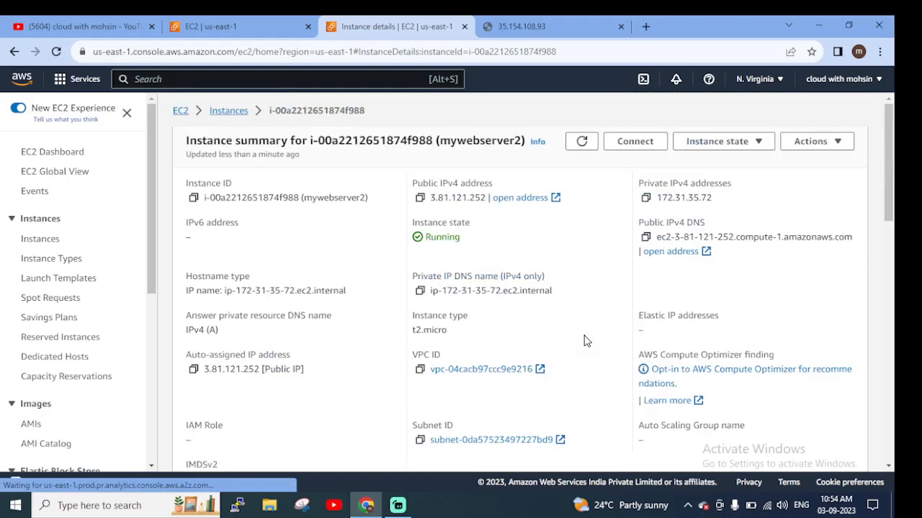
Return to the unfiltered instances list and refresh it to recheck mywebserver2's status check
left_click(229, 111)
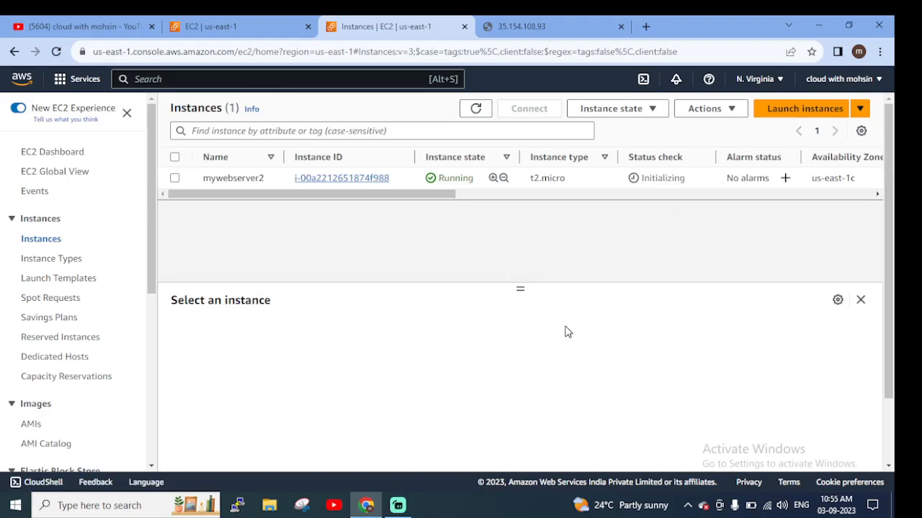
left_click(475, 108)
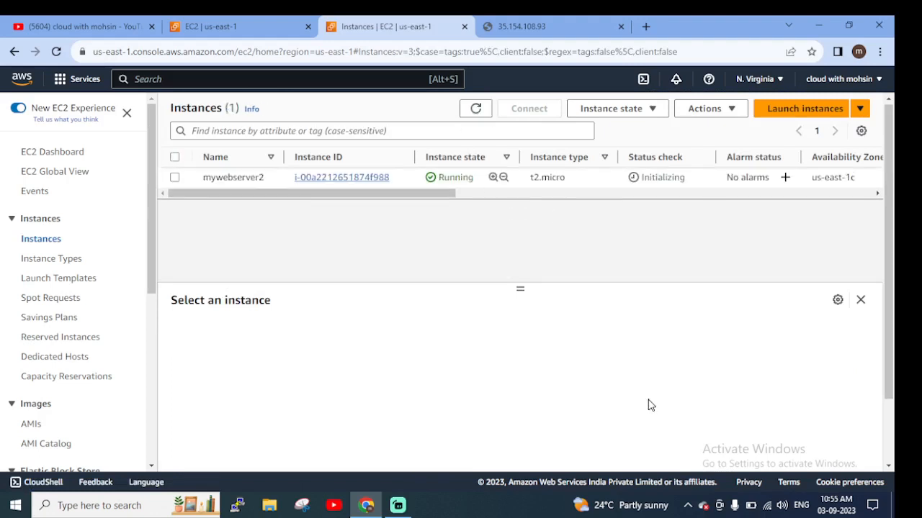
scroll(652, 403, "down", 3)
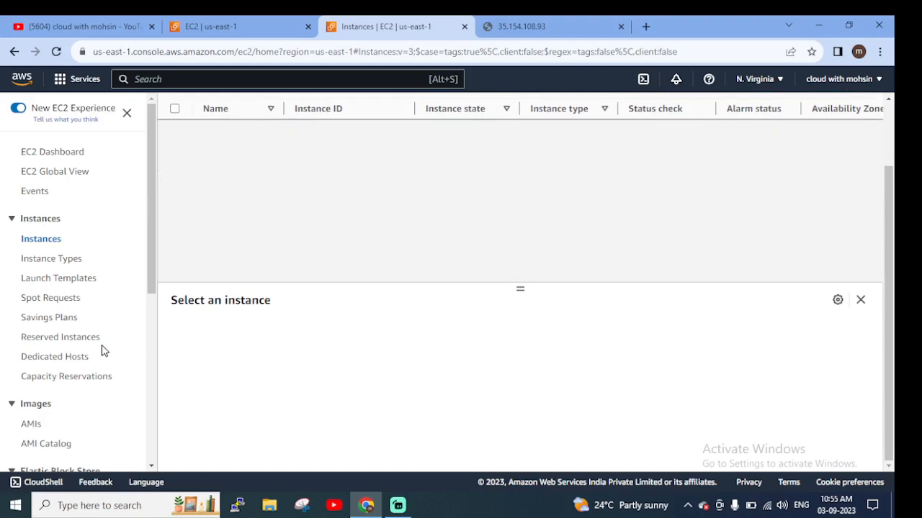
scroll(105, 351, "down", 3)
scroll(423, 234, "up", 3)
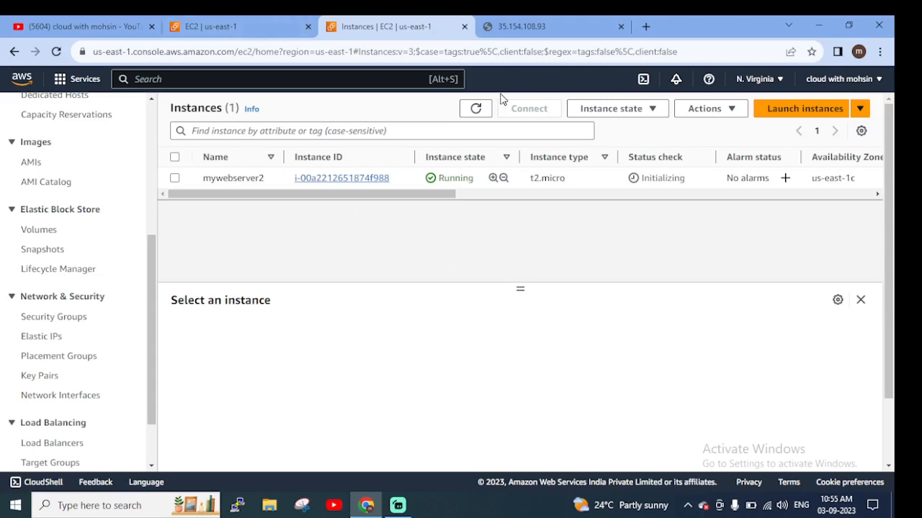
left_click(479, 110)
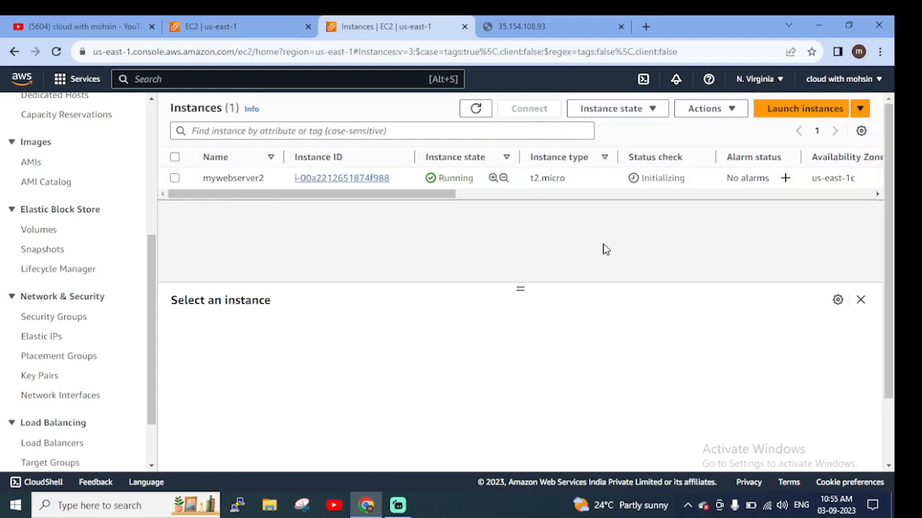
Copy the public IPv4 address from mywebserver2's instance summary and load it in a new browser tab
left_click(374, 178)
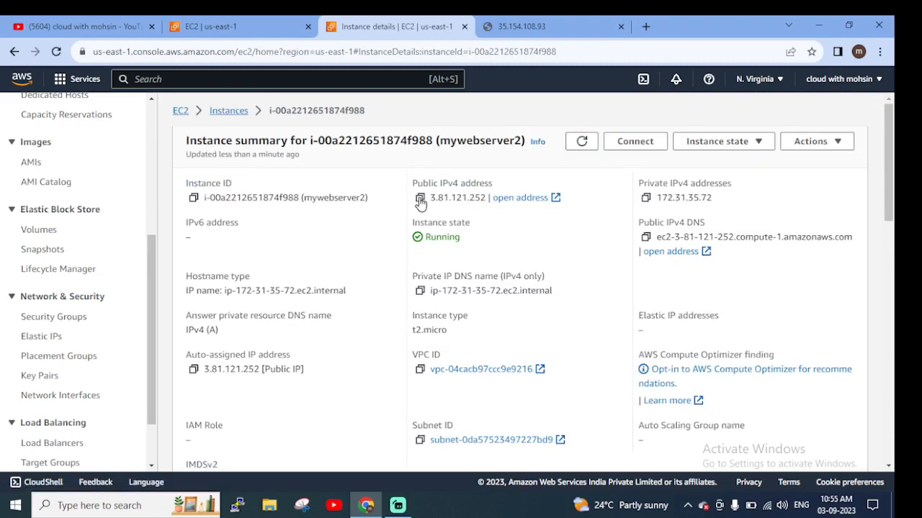
left_click(421, 202)
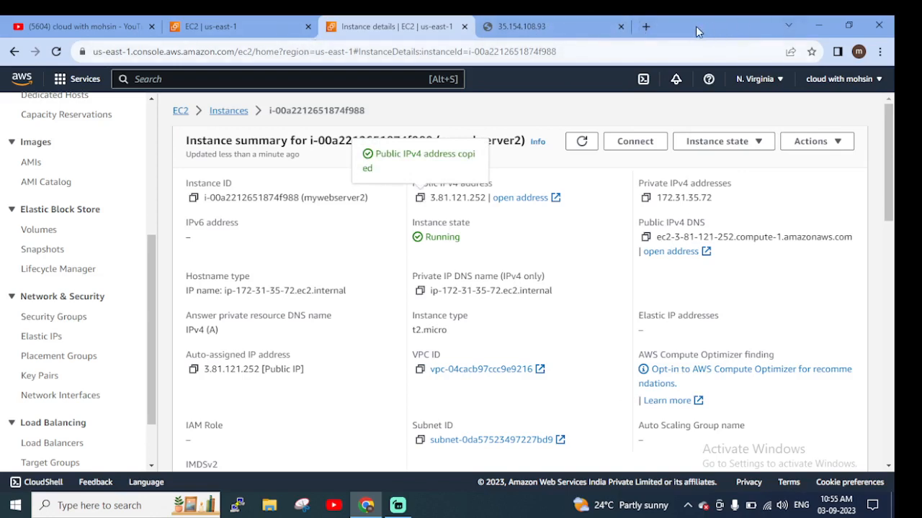
left_click(647, 26)
right_click(405, 52)
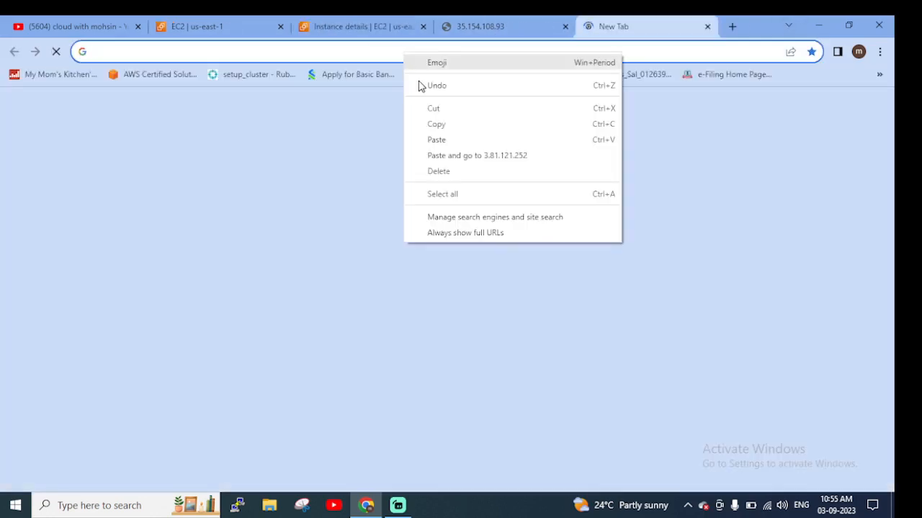
left_click(437, 138)
key("Return")
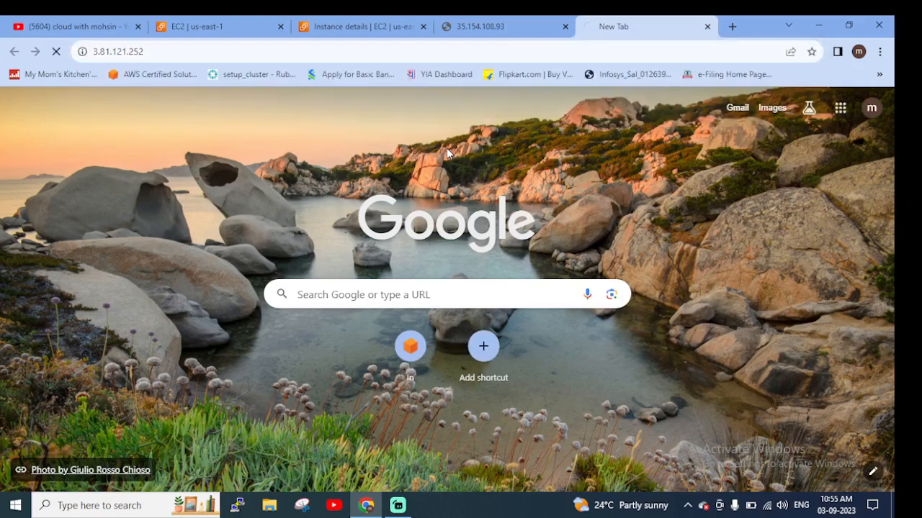
Compare the web page served at 3.81.121.252 with the original server's page at 35.154.108.93
left_click(500, 26)
left_click(613, 27)
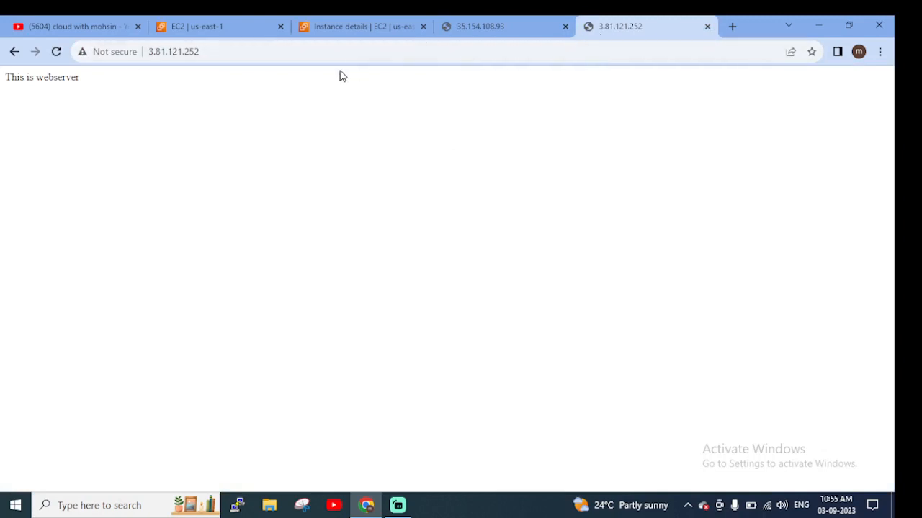
left_click_drag(85, 87, 2, 85)
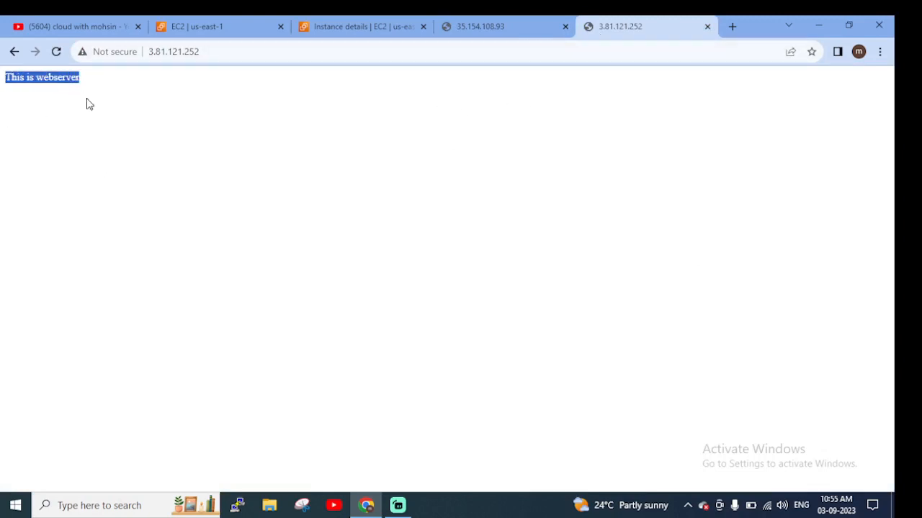
left_click(291, 176)
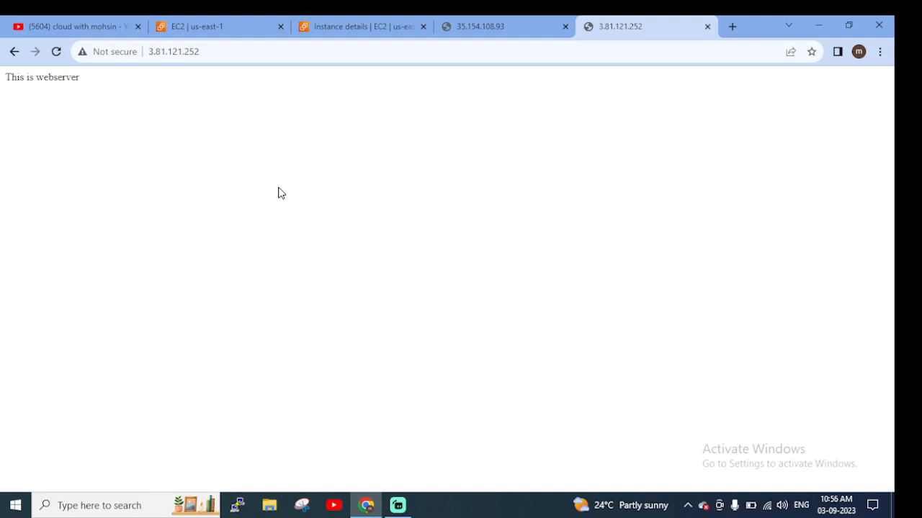
left_click(490, 33)
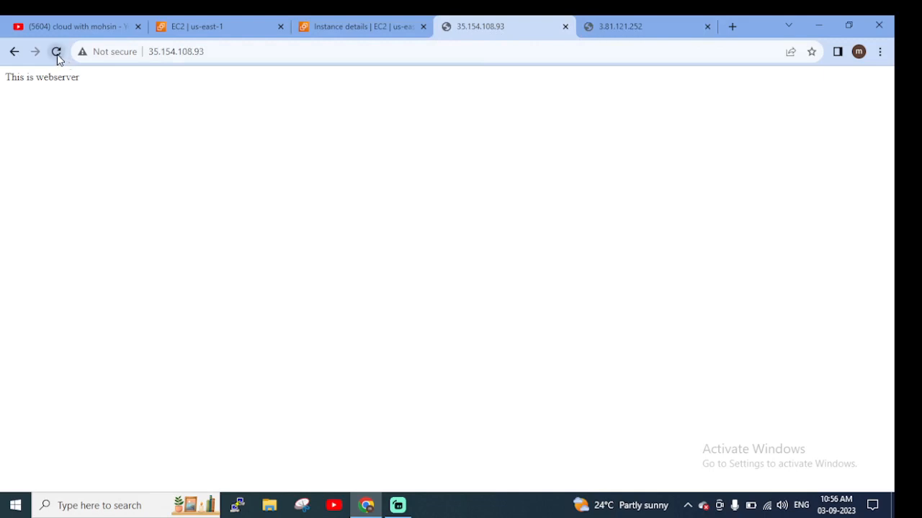
left_click_drag(101, 80, 1, 81)
left_click(157, 149)
left_click(661, 29)
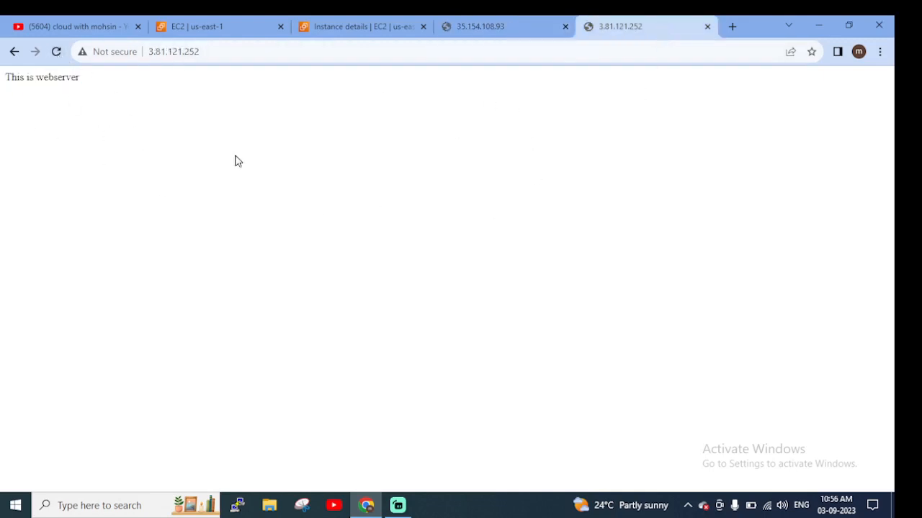
left_click(57, 52)
Deregister the mywebserverimage AMI in the N. Virginia region after reviewing its associated snapshots
left_click(367, 29)
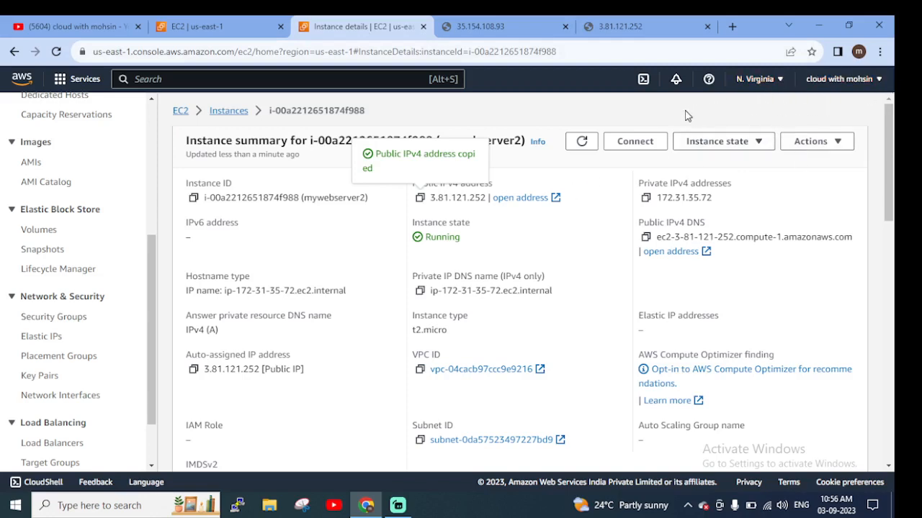
scroll(85, 267, "up", 5)
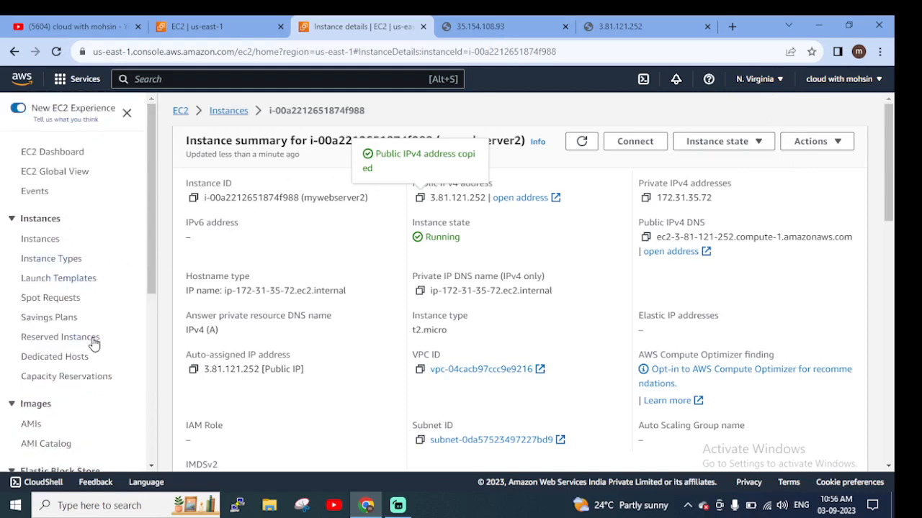
scroll(79, 337, "down", 4)
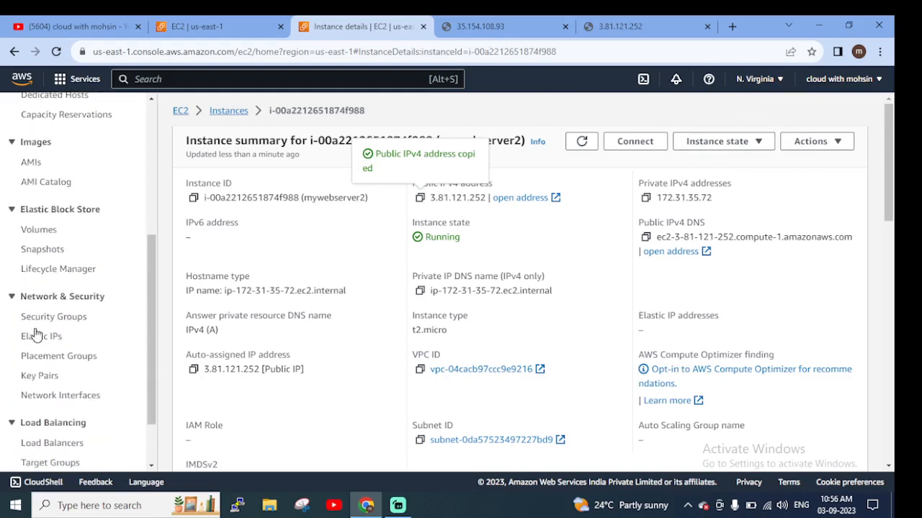
left_click(31, 164)
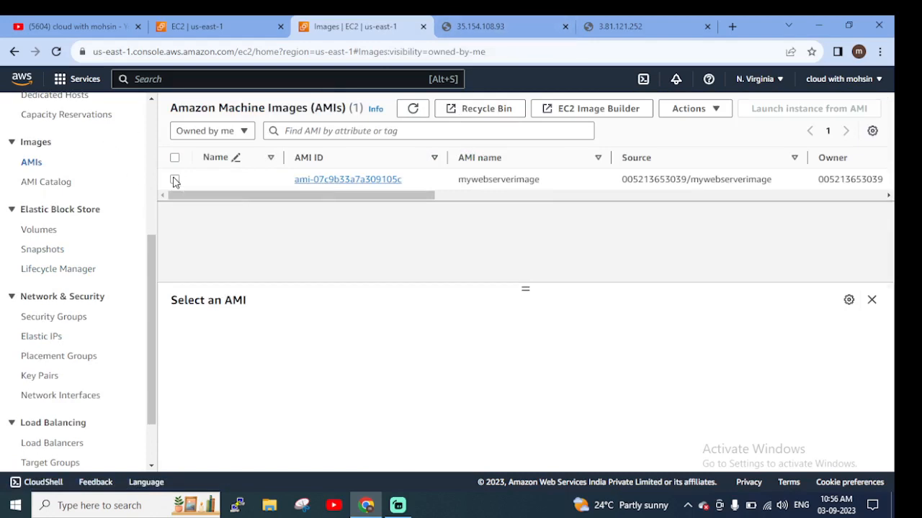
left_click(174, 180)
left_click(462, 128)
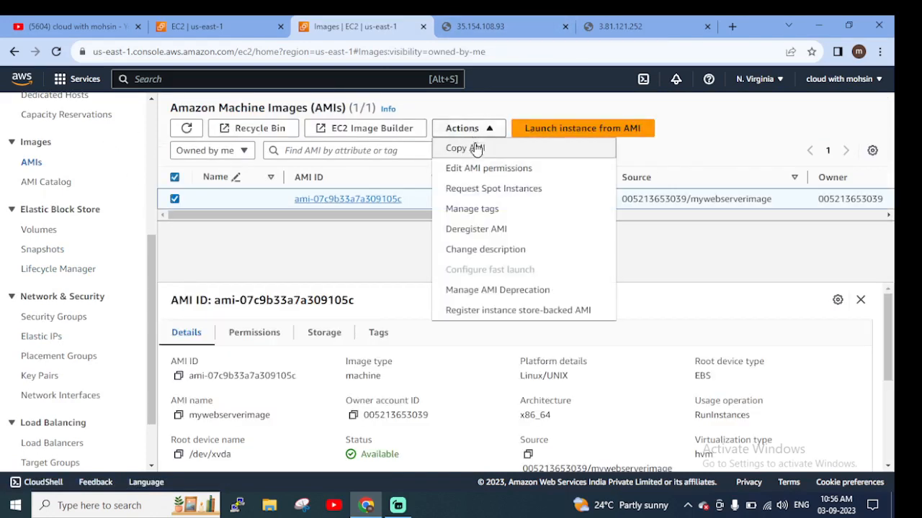
left_click(472, 229)
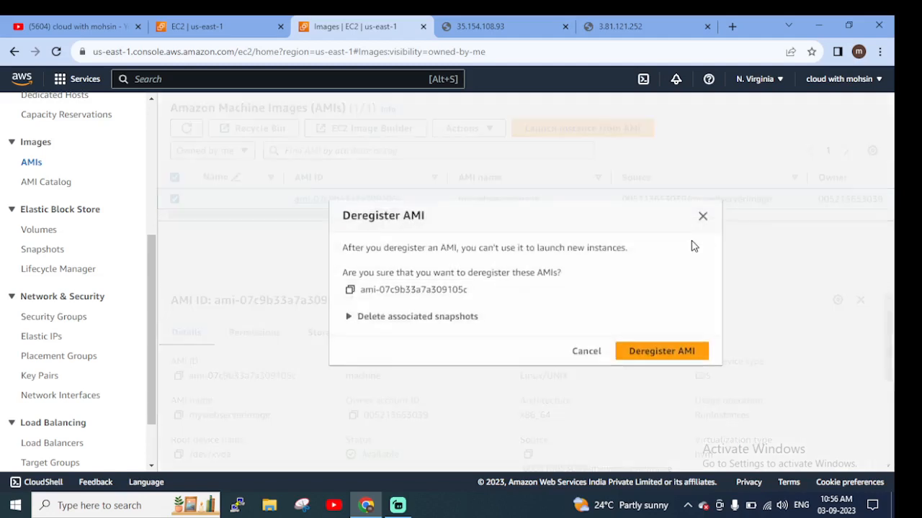
left_click(350, 318)
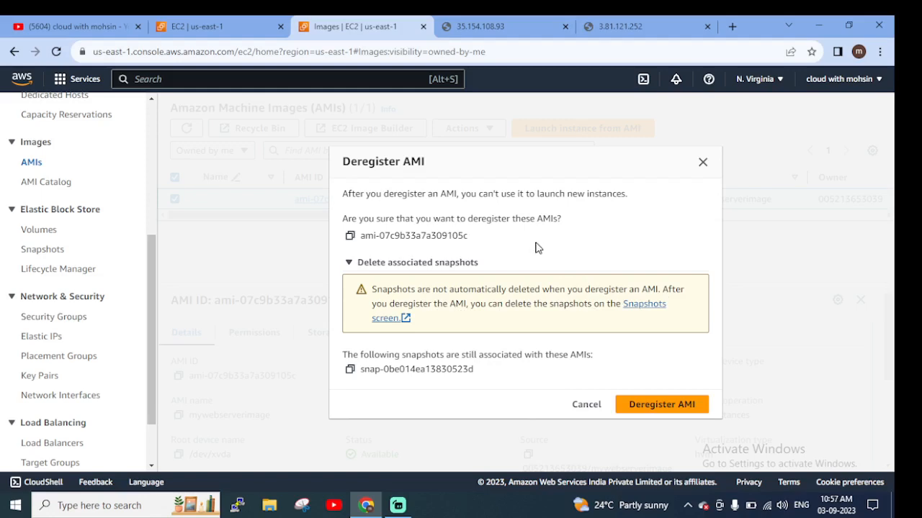
left_click(670, 404)
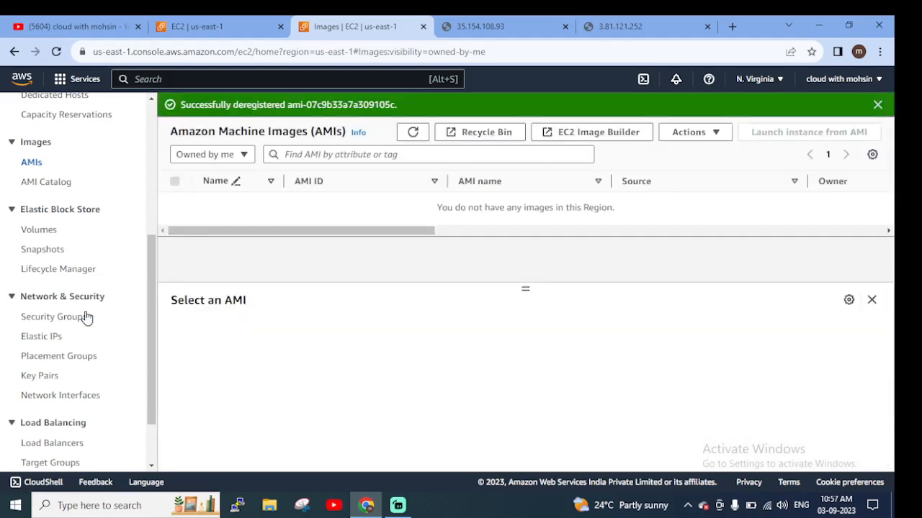
Delete both copied snapshots in the N. Virginia region, confirming with delete, and dismiss the notification
scroll(86, 317, "down", 1)
scroll(54, 268, "up", 2)
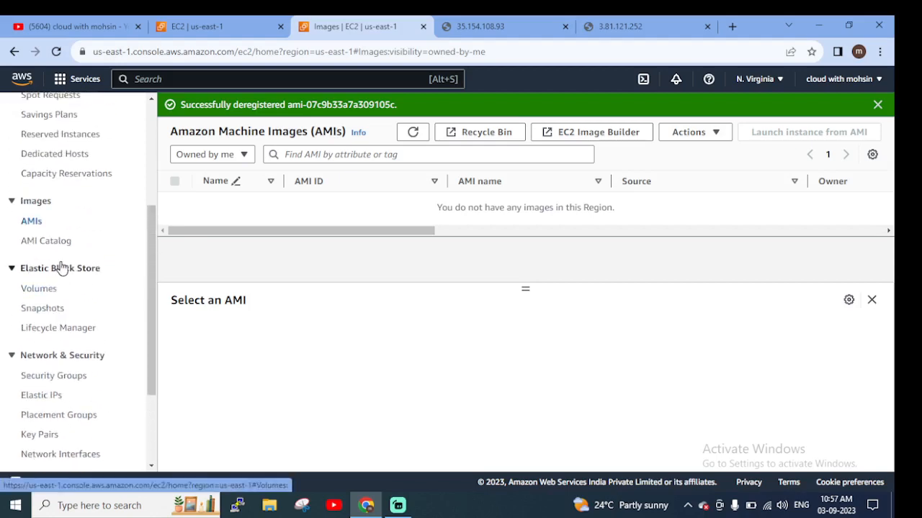
left_click(52, 311)
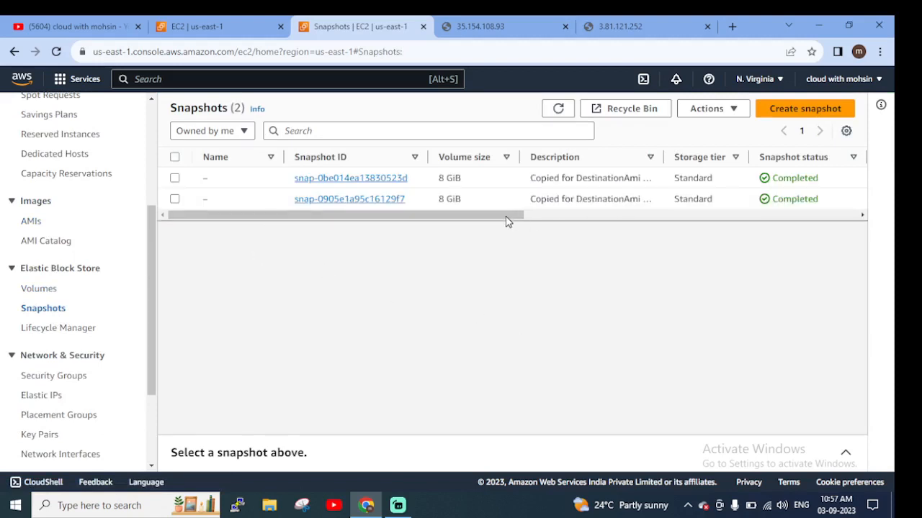
left_click_drag(506, 221, 284, 233)
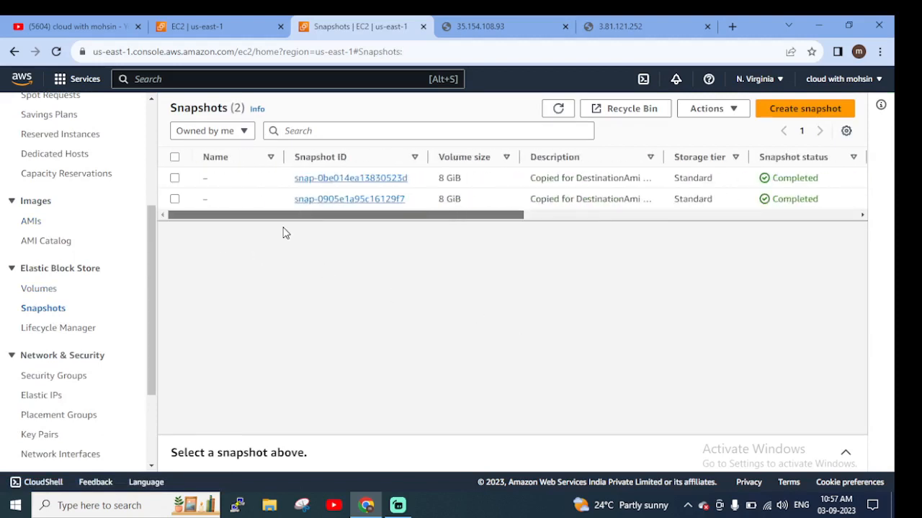
left_click(175, 178)
left_click(175, 198)
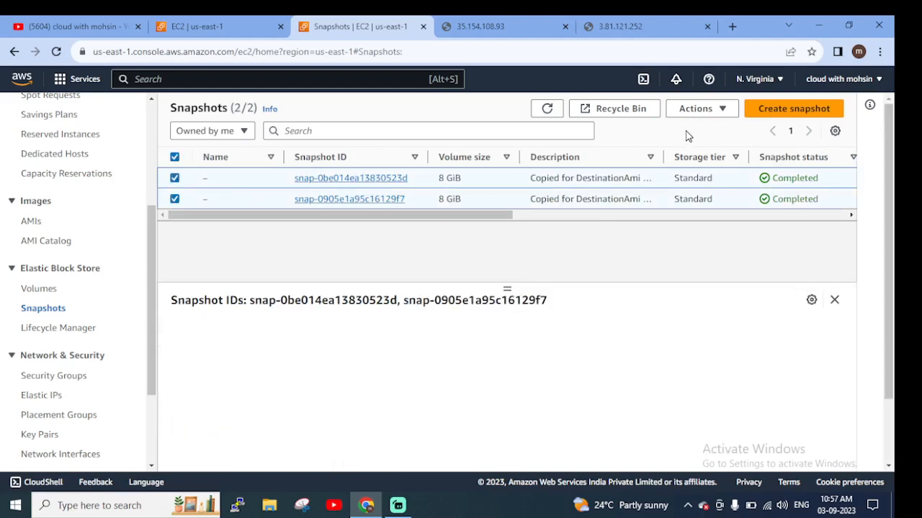
left_click(708, 113)
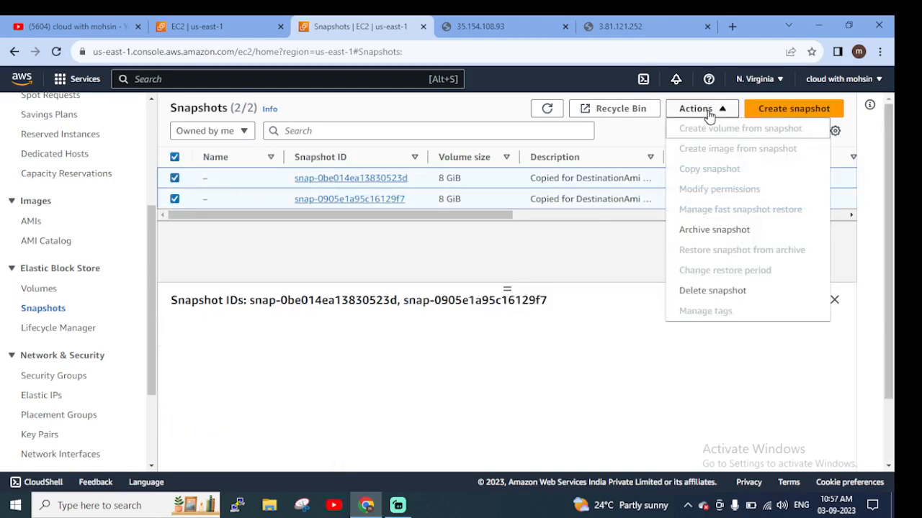
left_click(712, 291)
left_click(431, 327)
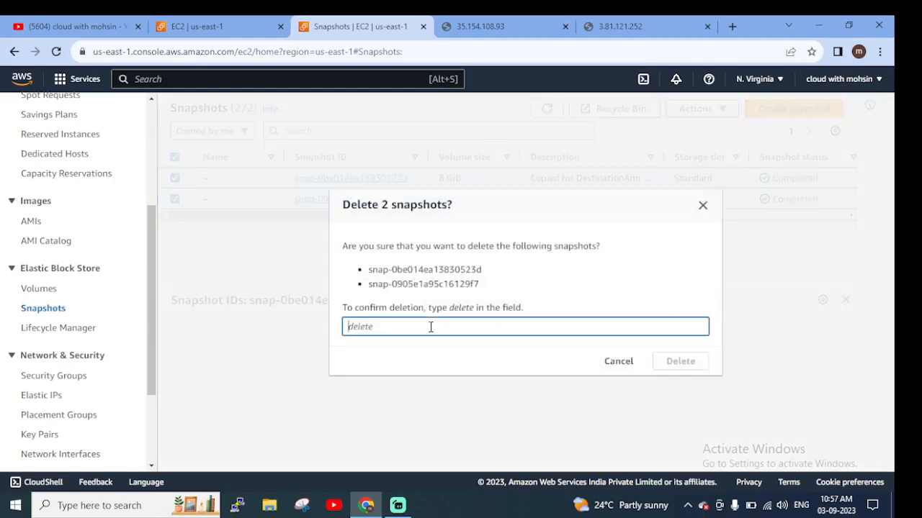
type("delete")
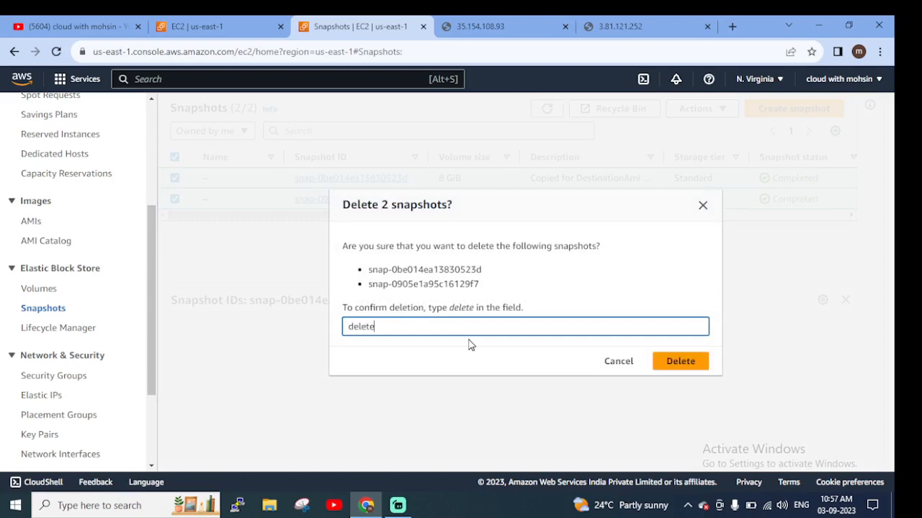
left_click(656, 361)
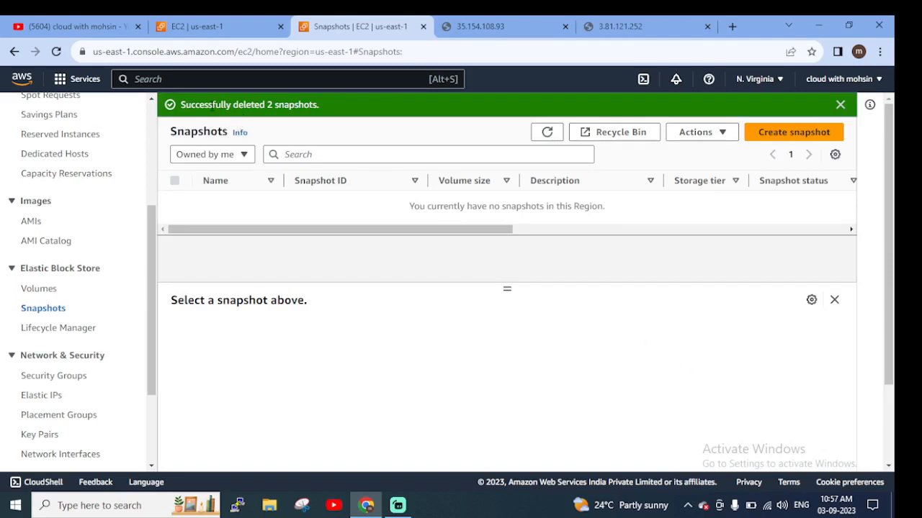
left_click(840, 106)
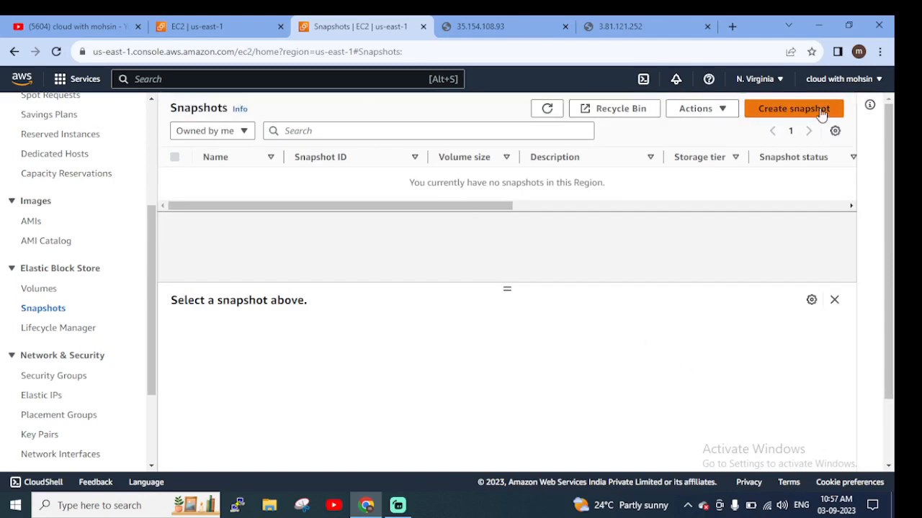
Switch to the Asia Pacific (Mumbai) region and deregister the mywebserverimage AMI there after reviewing its associated snapshots
left_click(758, 83)
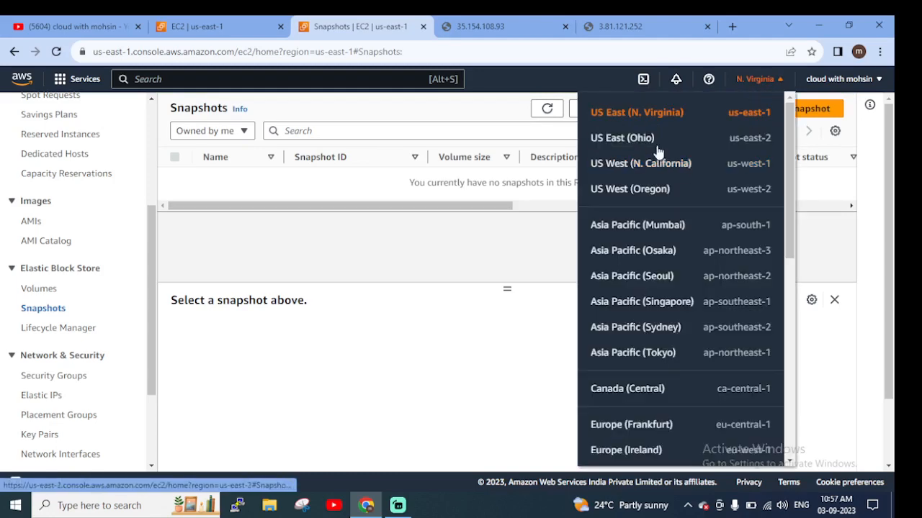
left_click(651, 229)
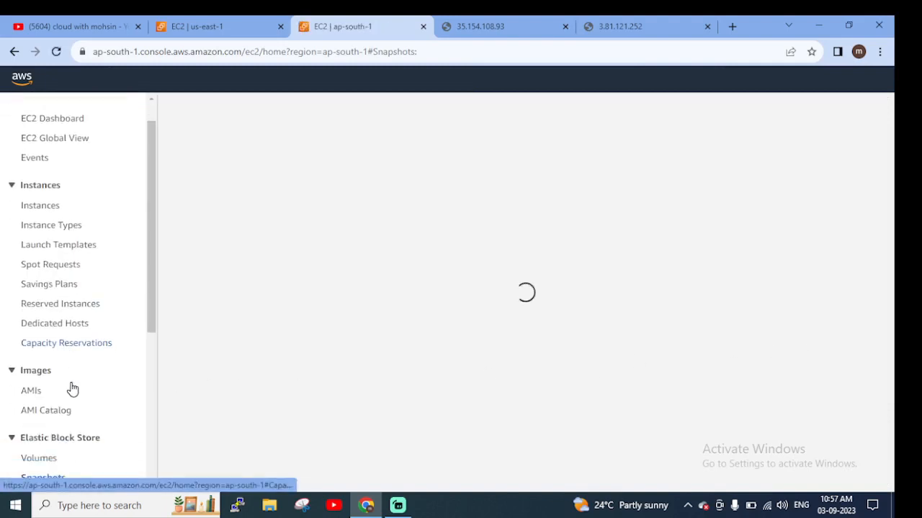
scroll(74, 388, "down", 2)
scroll(58, 360, "up", 1)
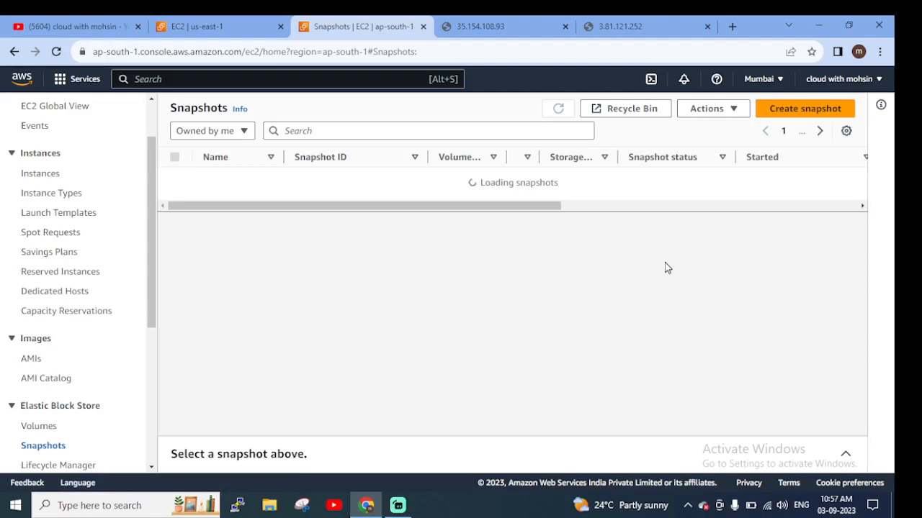
left_click(32, 360)
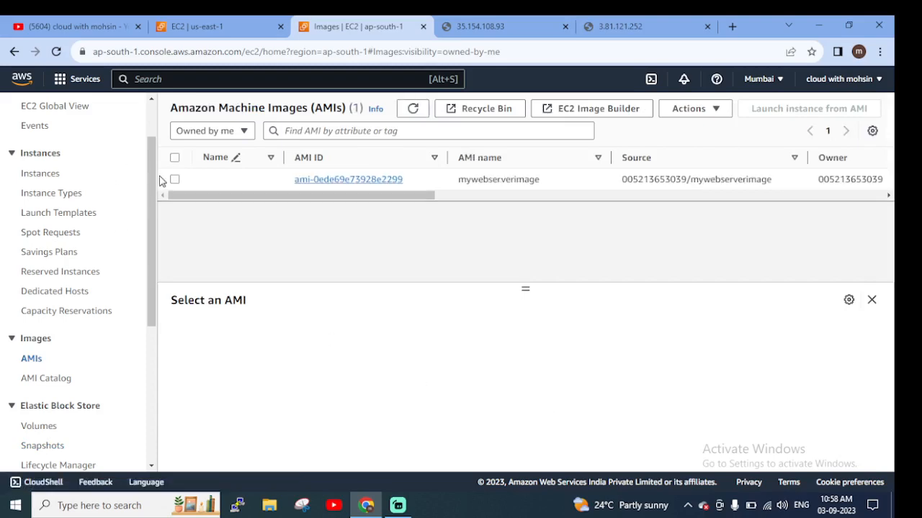
left_click(209, 181)
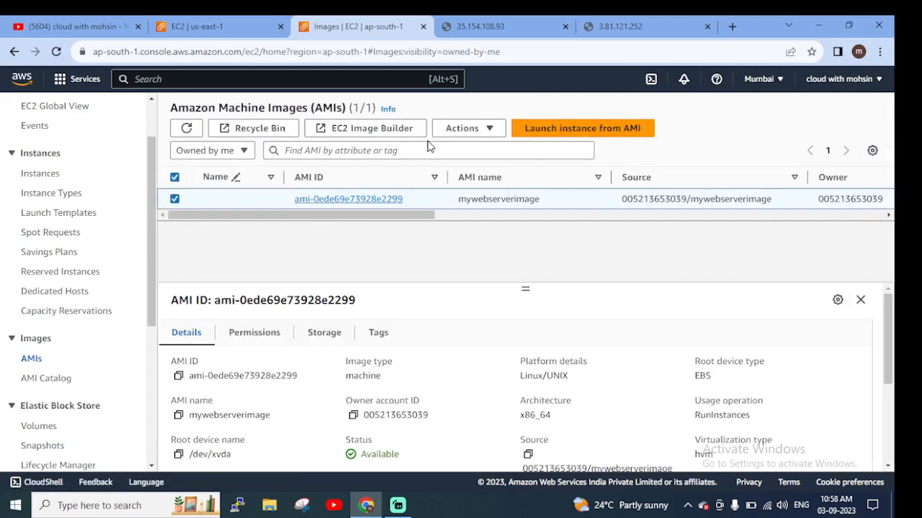
left_click(461, 129)
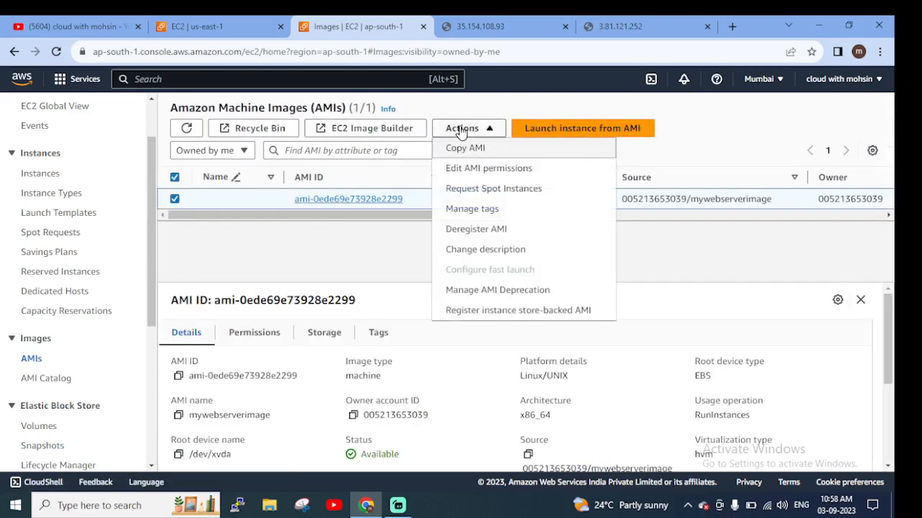
left_click(481, 230)
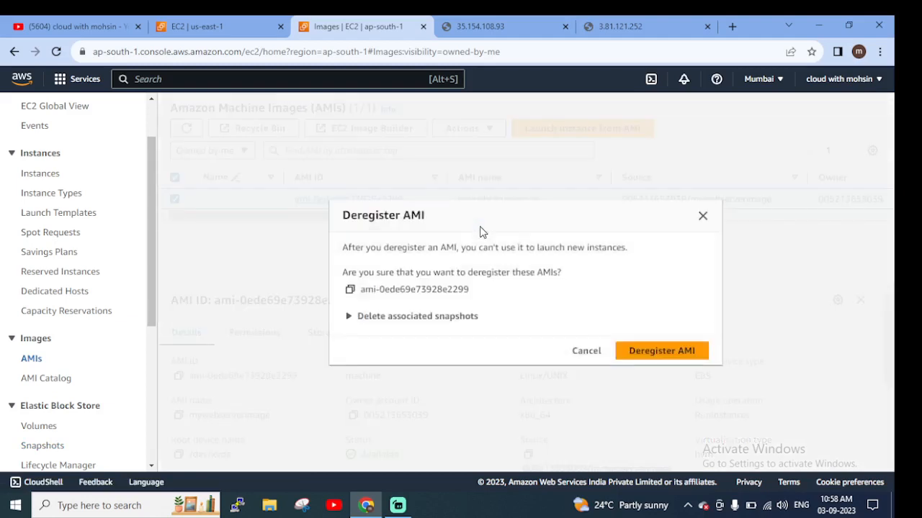
left_click(389, 317)
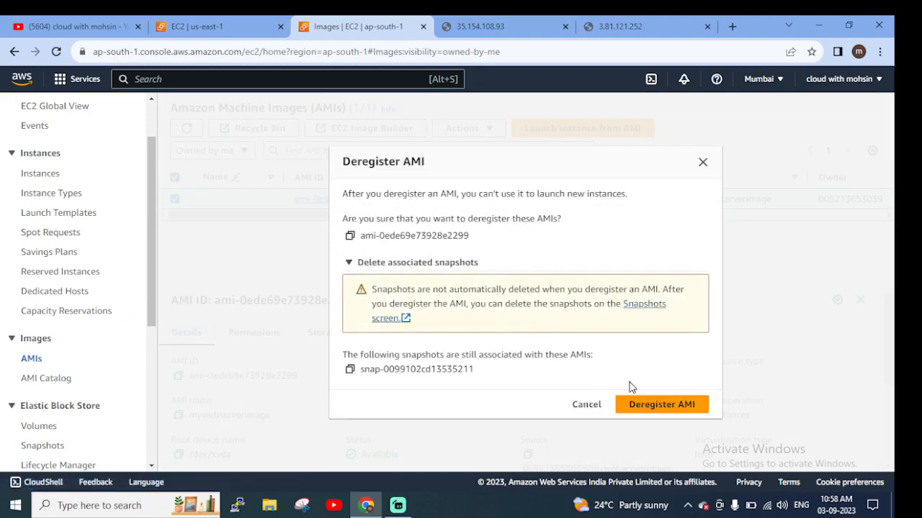
left_click(647, 408)
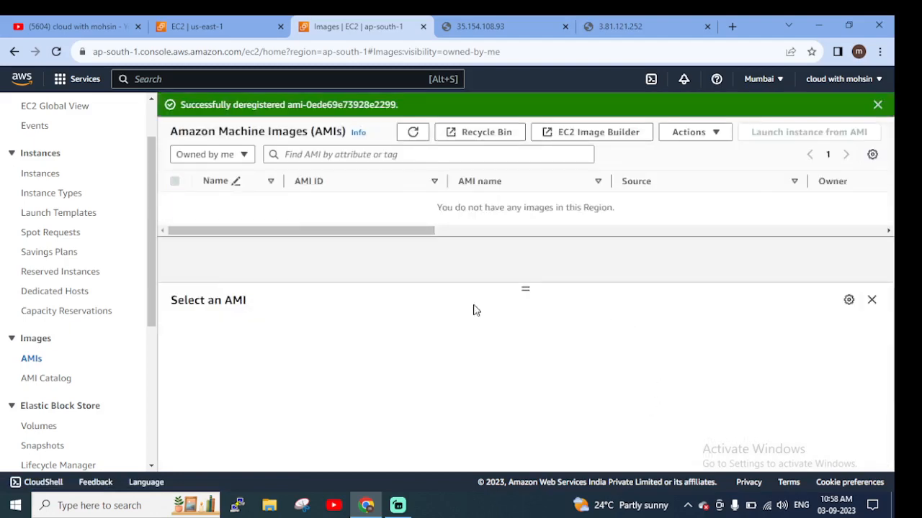
Delete the 8 GiB snapshot left over from the deregistered AMI in the Mumbai region
scroll(45, 384, "down", 3)
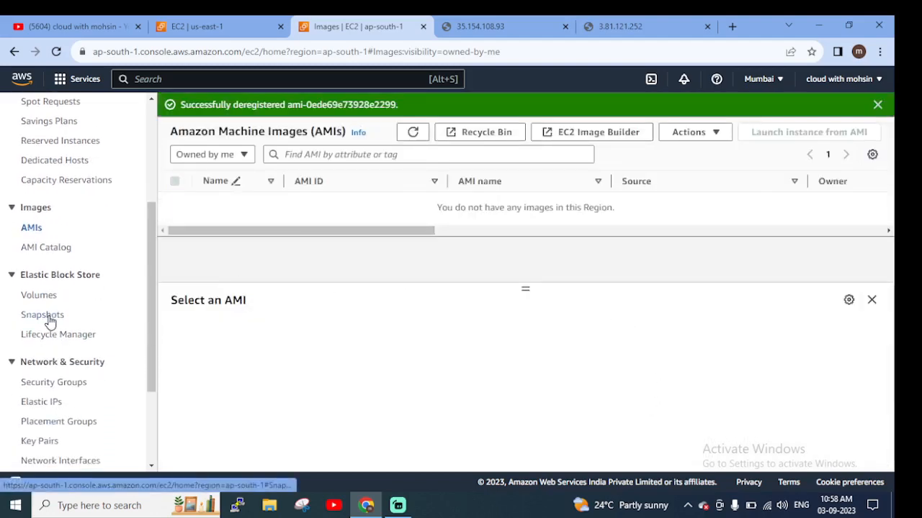
left_click(48, 317)
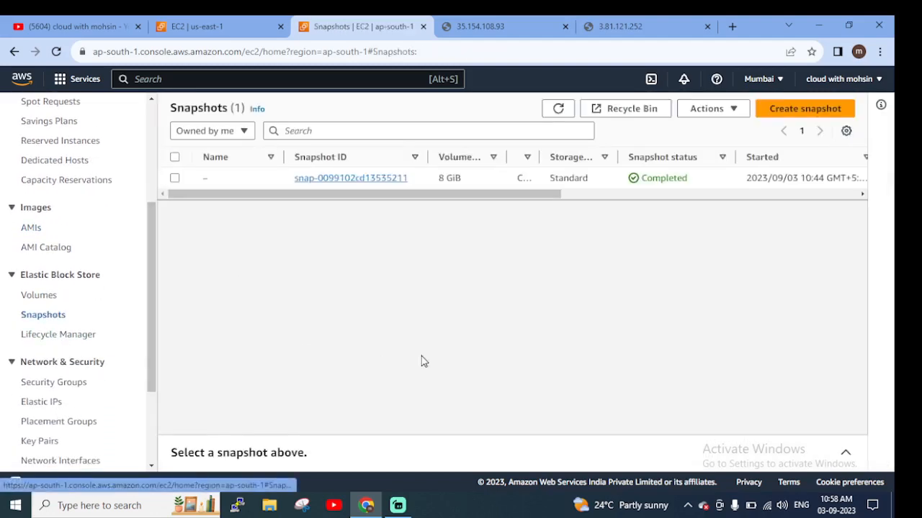
left_click(175, 178)
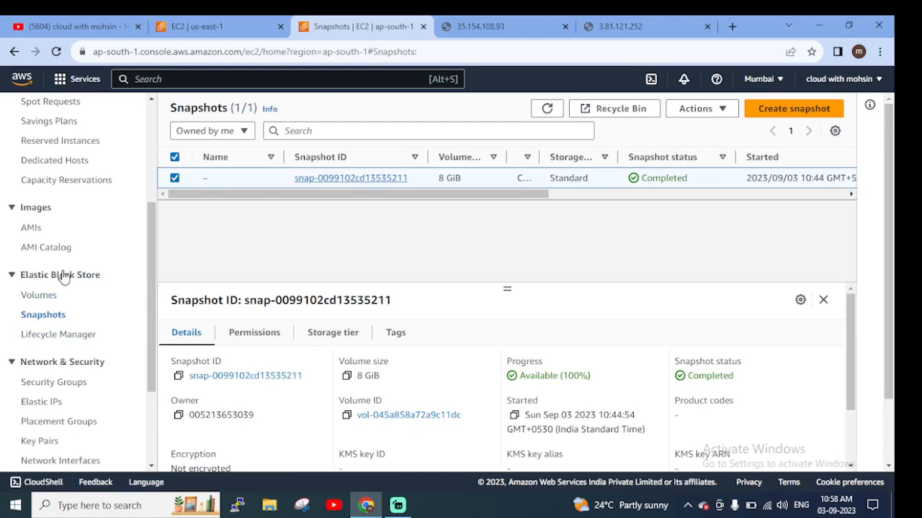
left_click(699, 111)
left_click(713, 290)
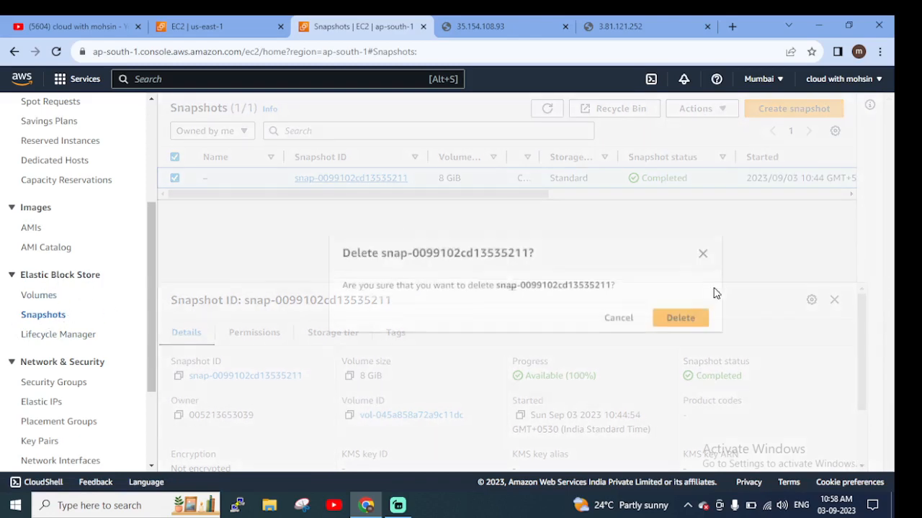
left_click(681, 315)
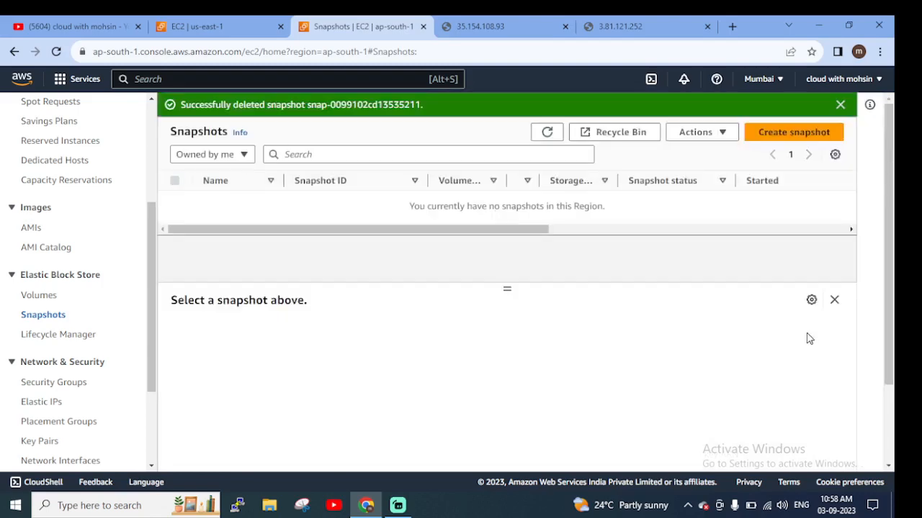
Open the Mumbai region's running instances from the EC2 dashboard and remove the instance state filter
scroll(115, 255, "up", 5)
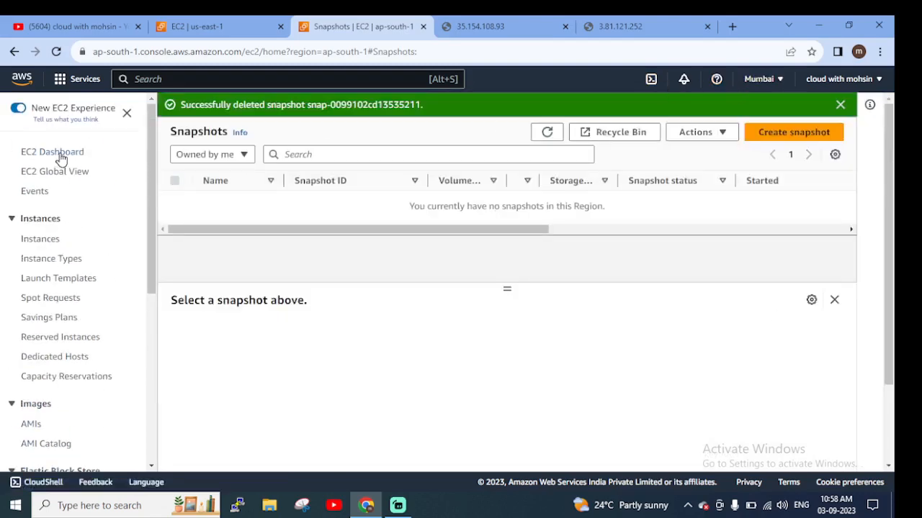
left_click(61, 155)
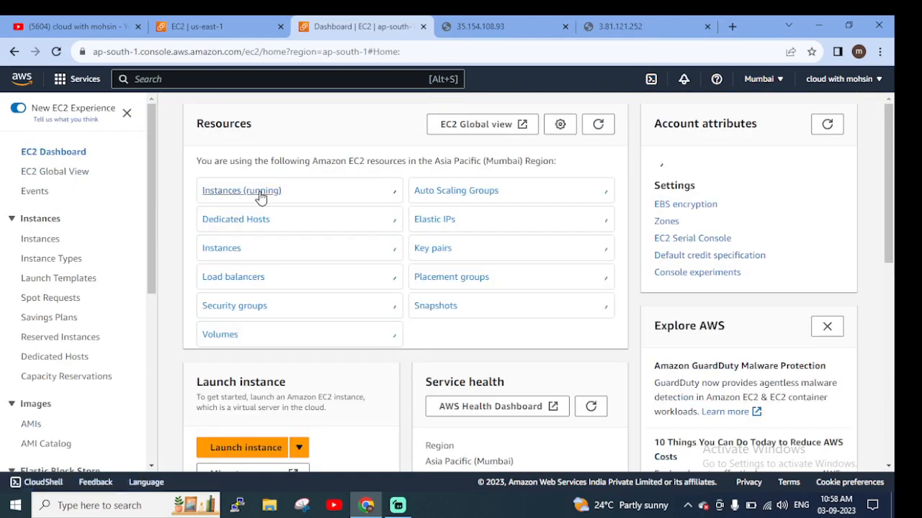
left_click(256, 193)
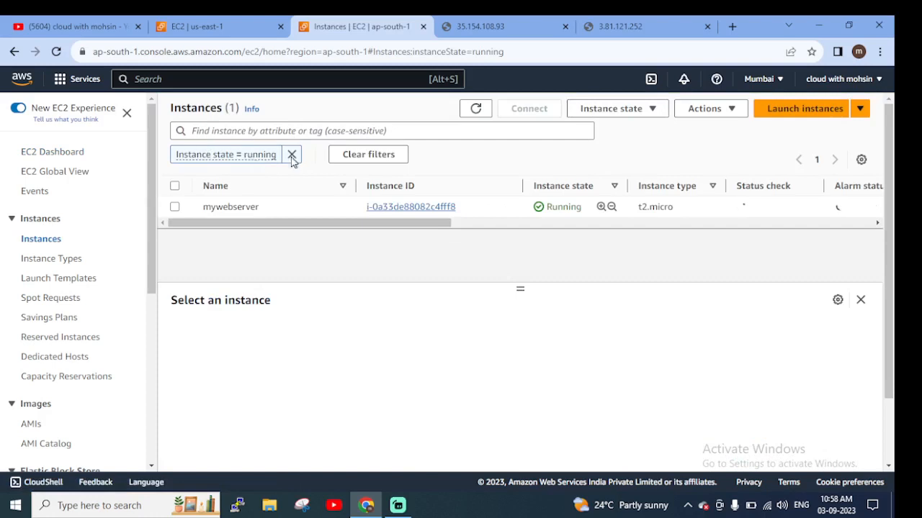
left_click(292, 154)
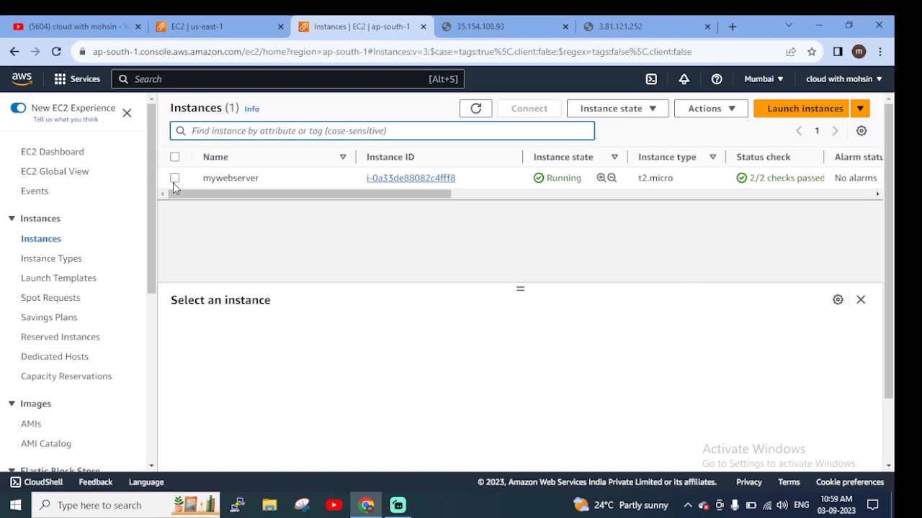
Select the mywebserver instance and review its image and template actions, including Create image, without running any
left_click(722, 108)
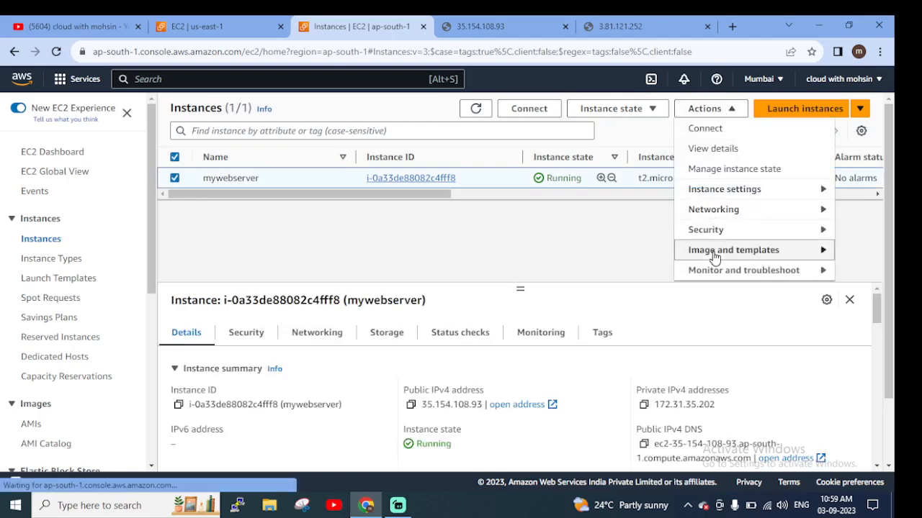
mouse_move(715, 256)
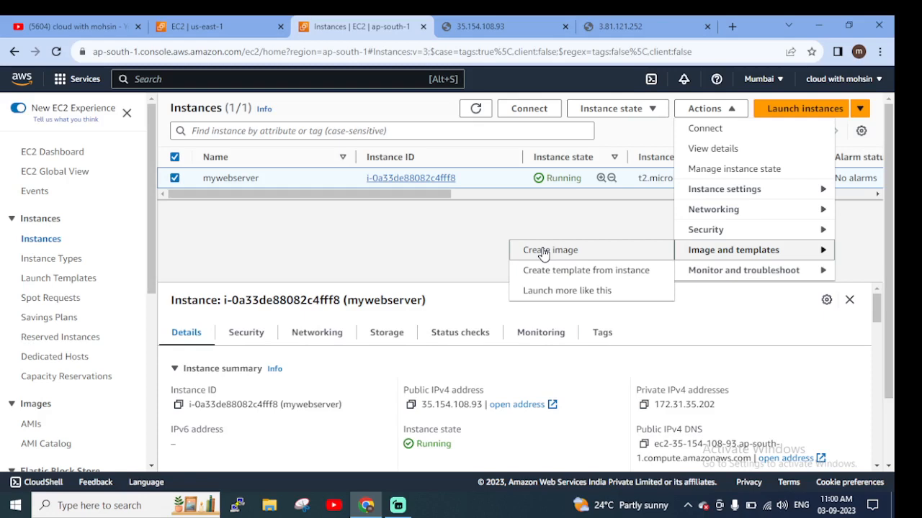
left_click(346, 235)
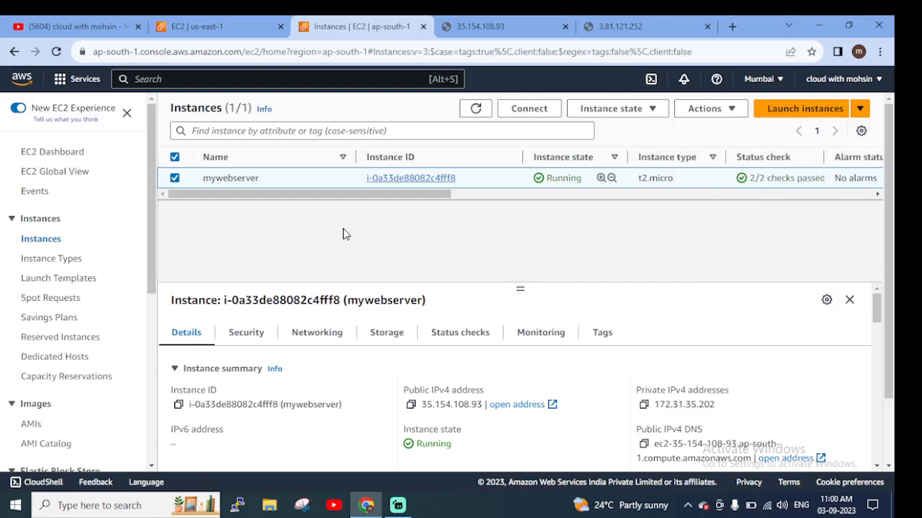